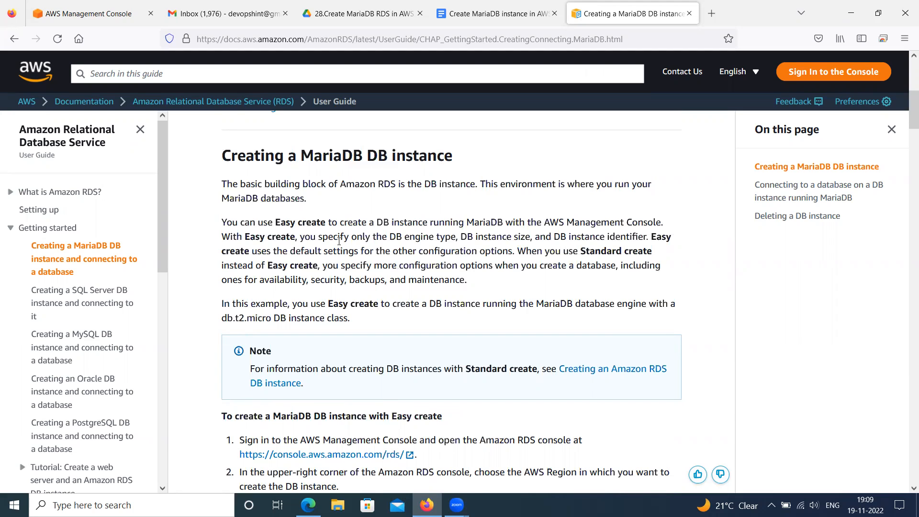
Read through the AWS guide on creating a MariaDB DB instance with Easy create and connecting to its database
scroll(339, 241, up, 6)
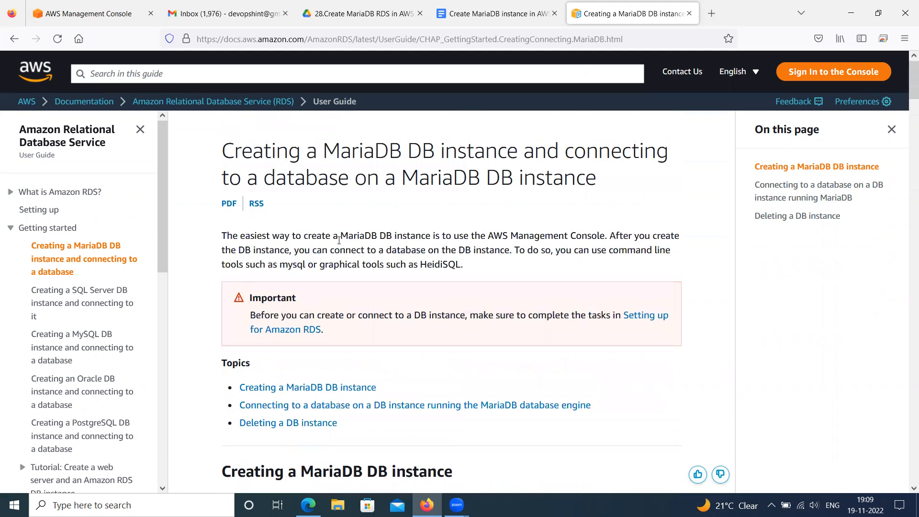
scroll(339, 240, down, 4)
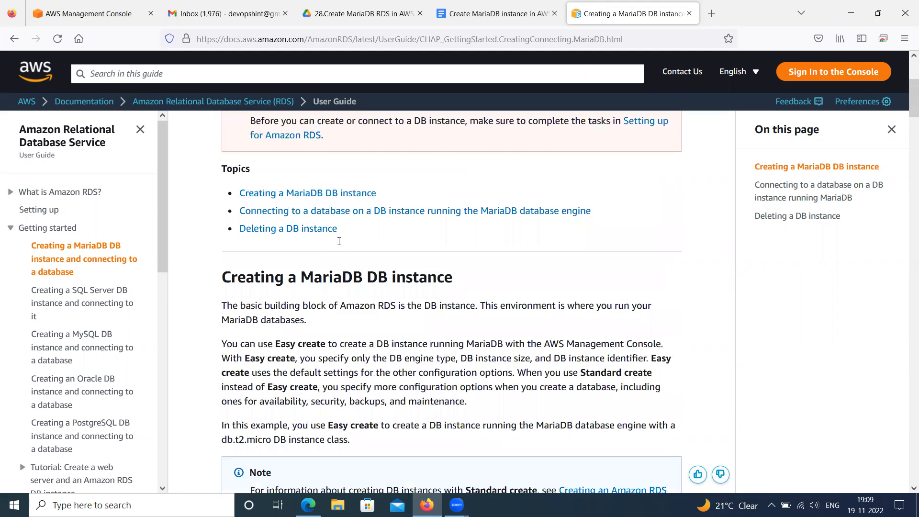
scroll(339, 240, down, 1)
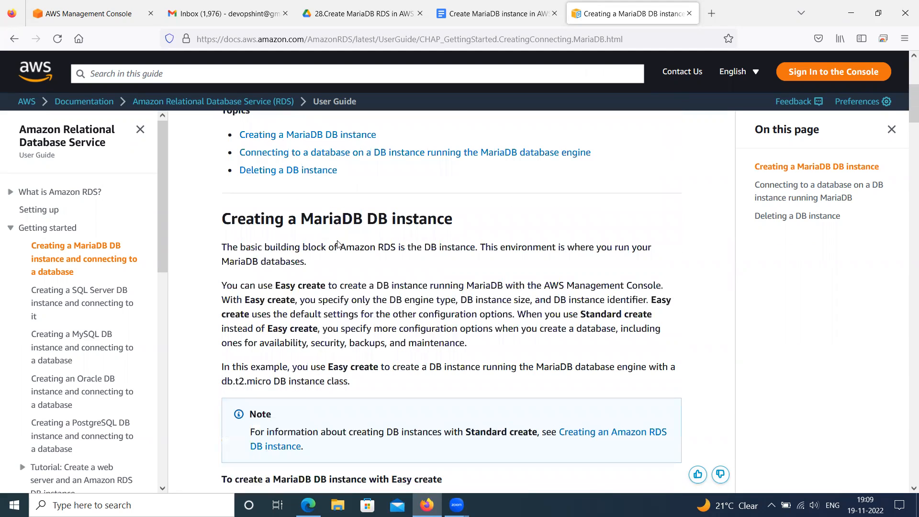
scroll(336, 241, down, 1)
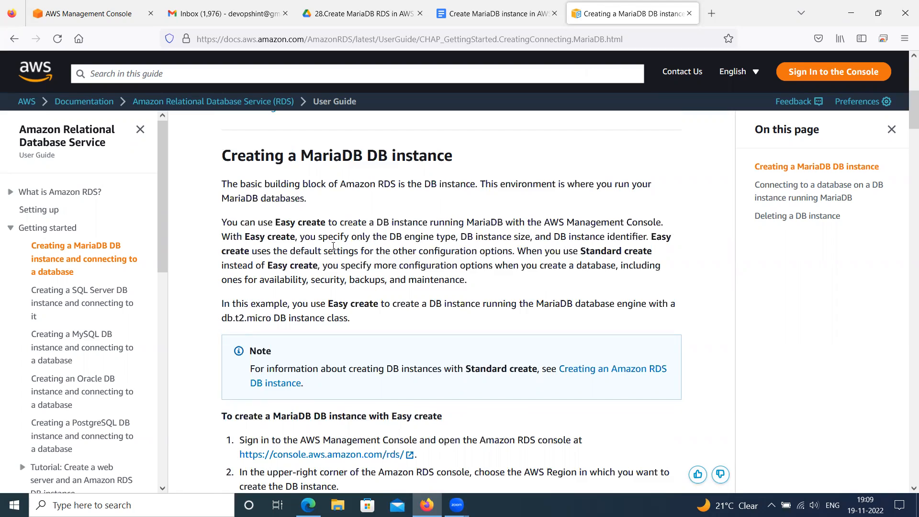
scroll(334, 249, down, 6)
scroll(334, 249, down, 18)
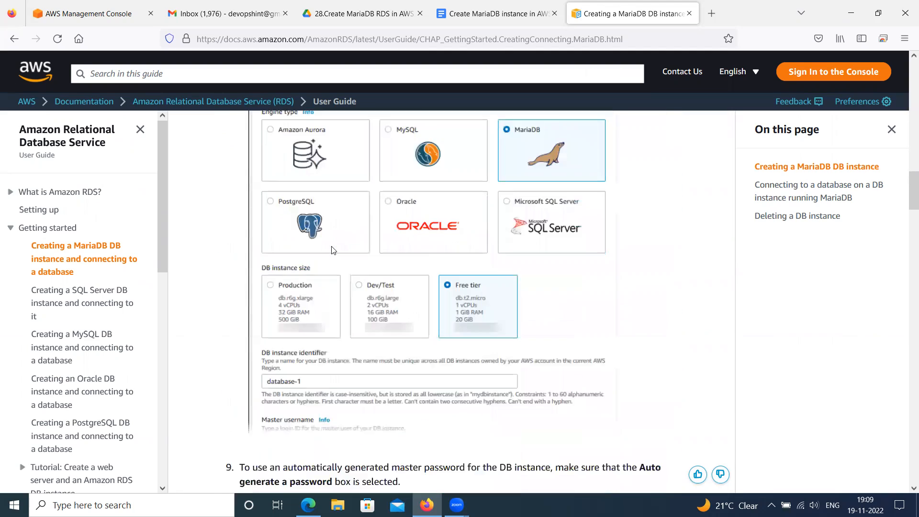
scroll(333, 249, down, 20)
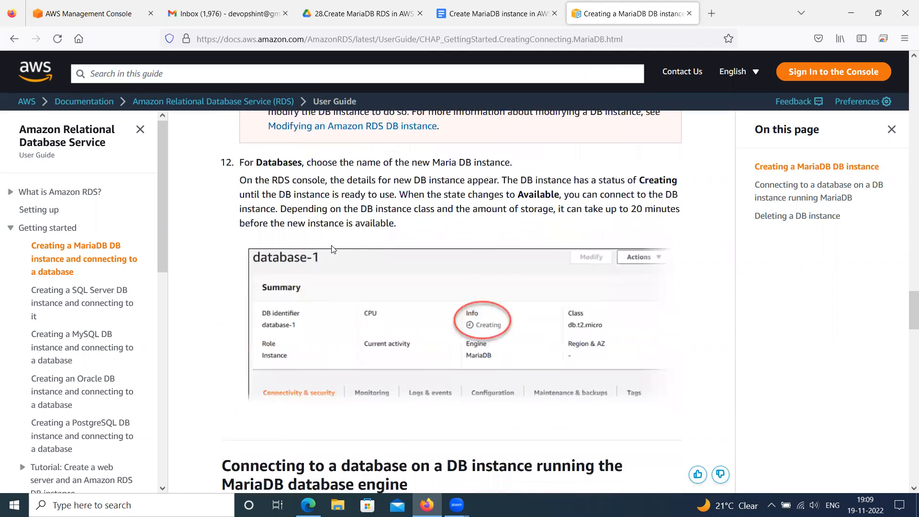
scroll(333, 249, down, 10)
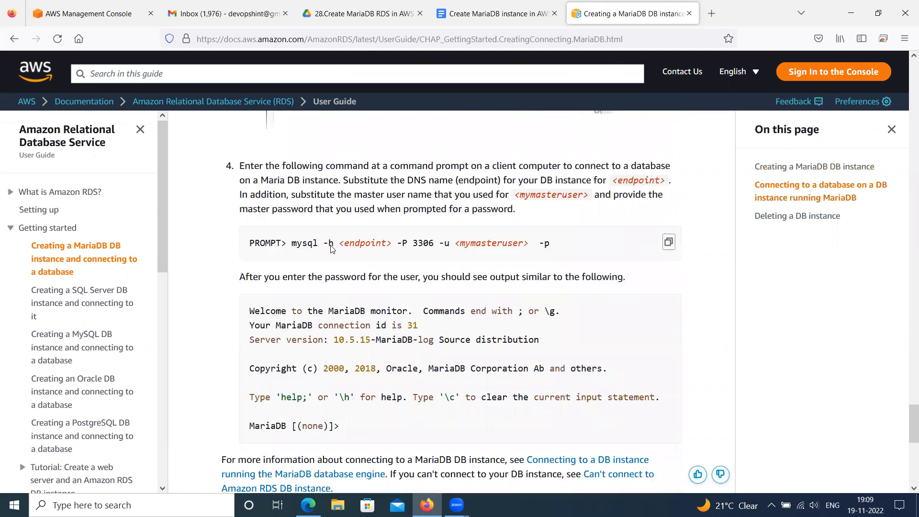
Switch to the AWS Management Console and open the RDS service from the Database category
click(79, 17)
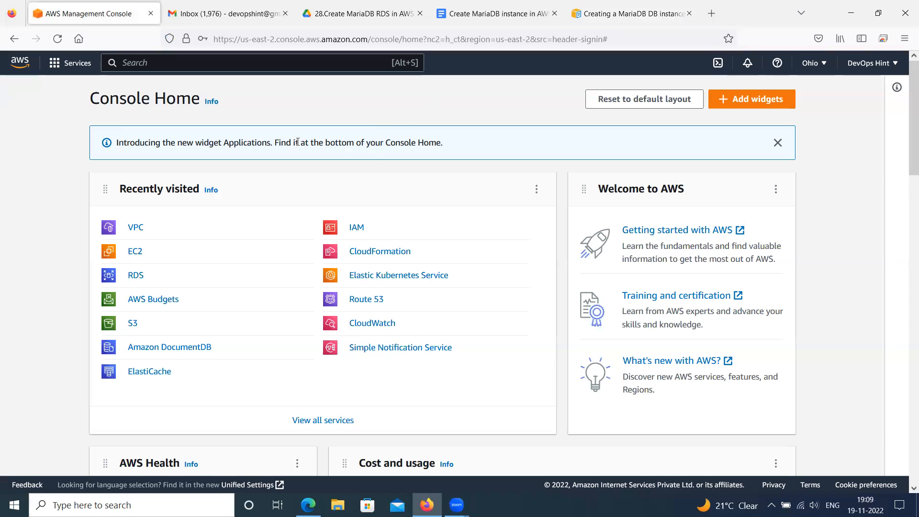
click(55, 66)
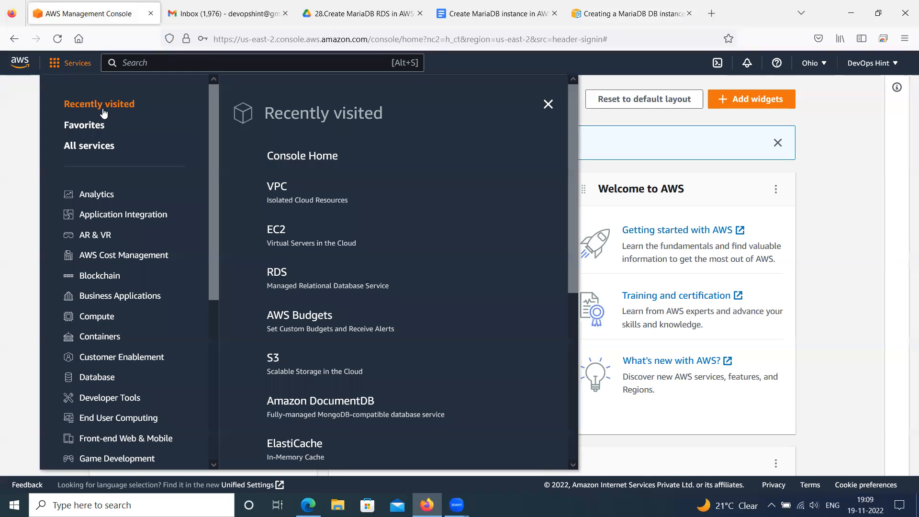
drag(214, 246, 216, 403)
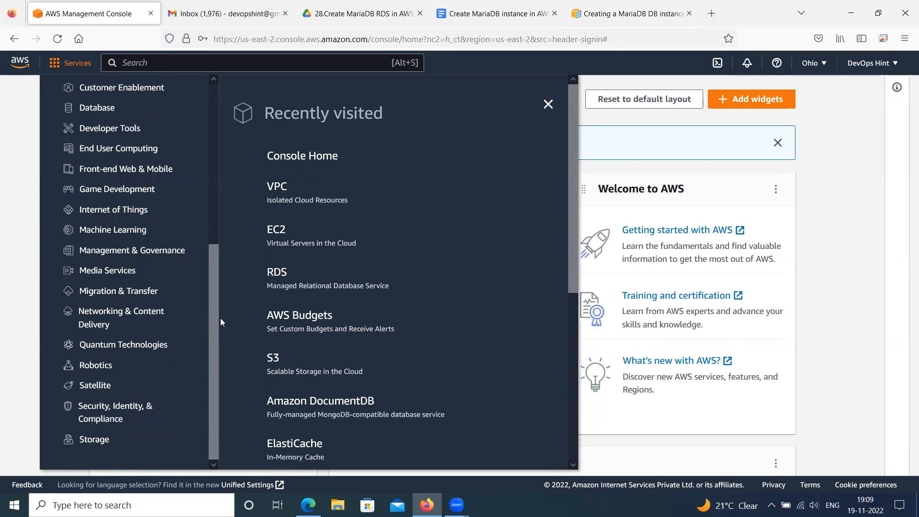
click(98, 109)
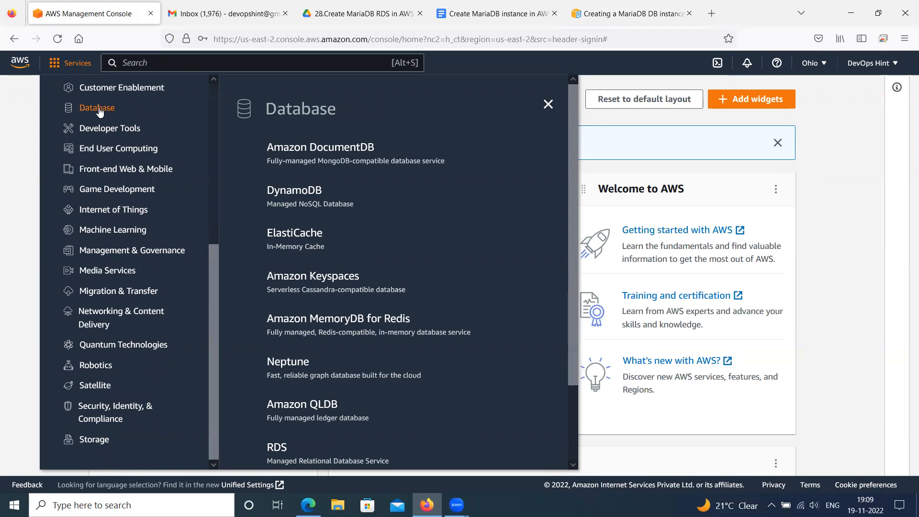
scroll(280, 292, down, 3)
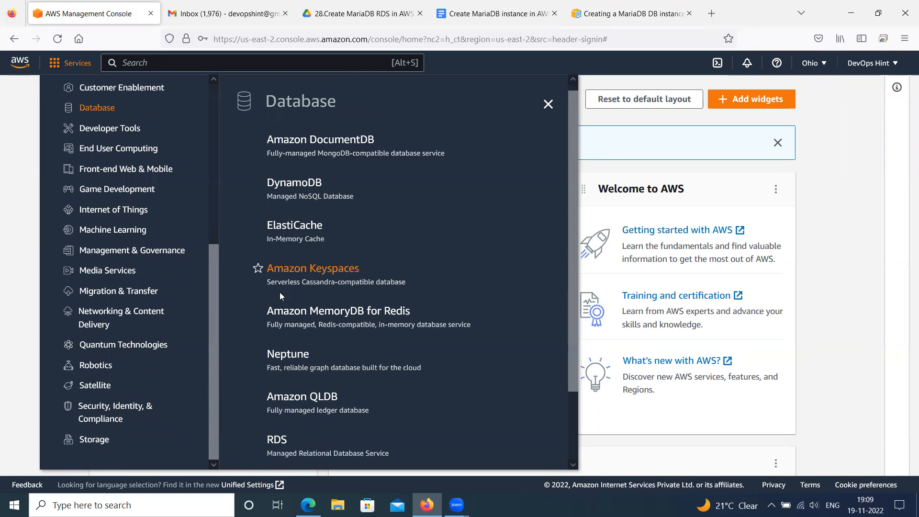
click(278, 359)
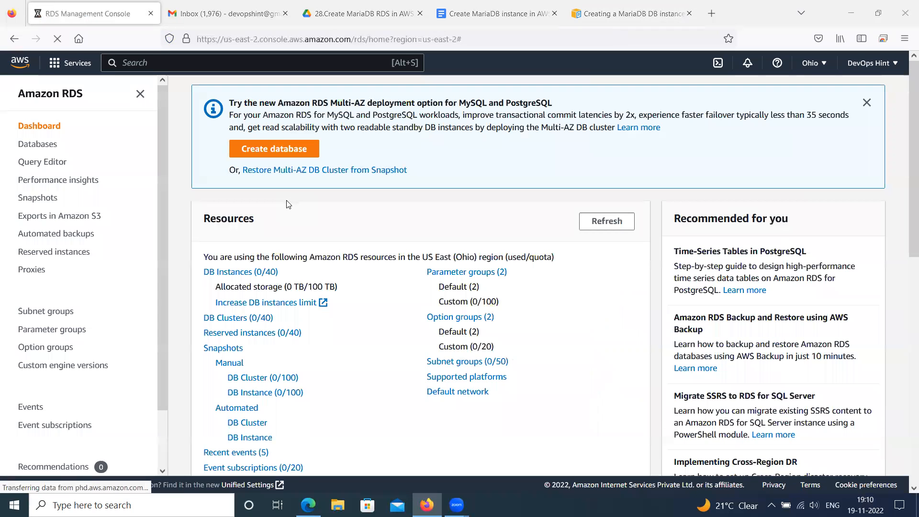
Open the DB instances list and start creating a new database in the US East (Ohio) region
click(239, 273)
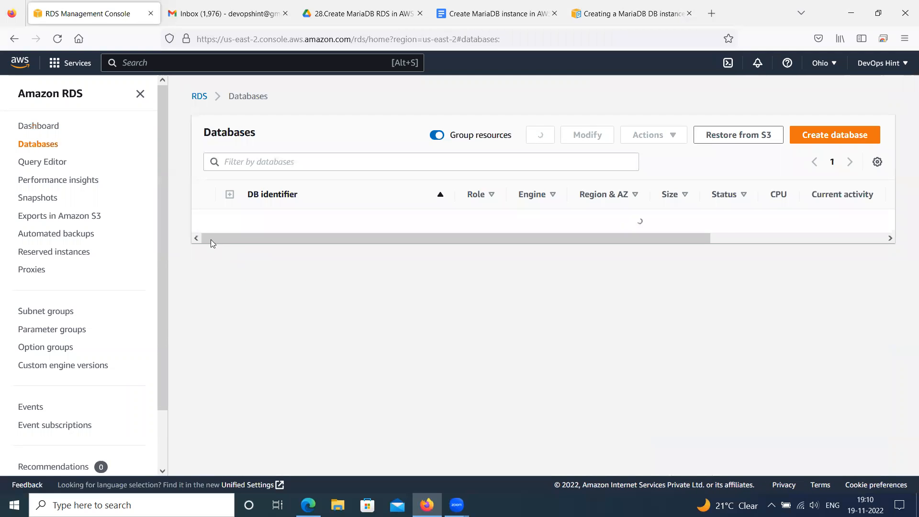
click(823, 133)
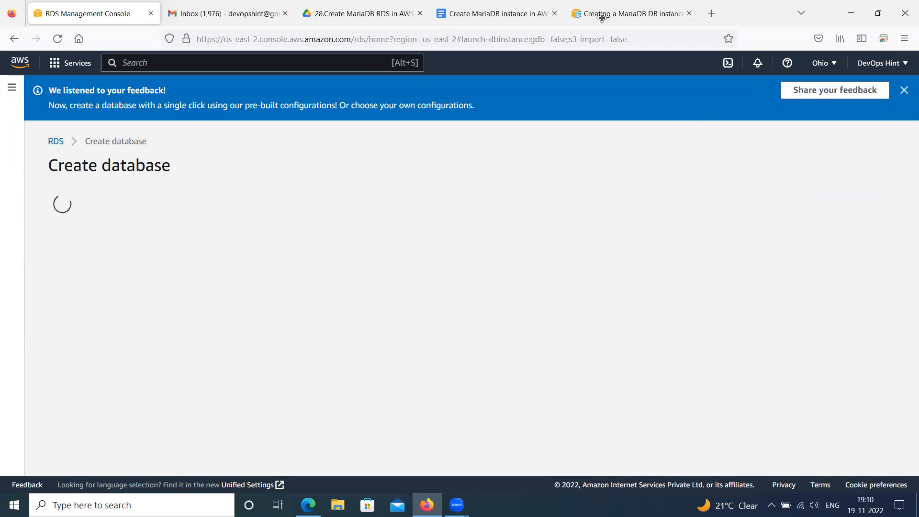
click(822, 62)
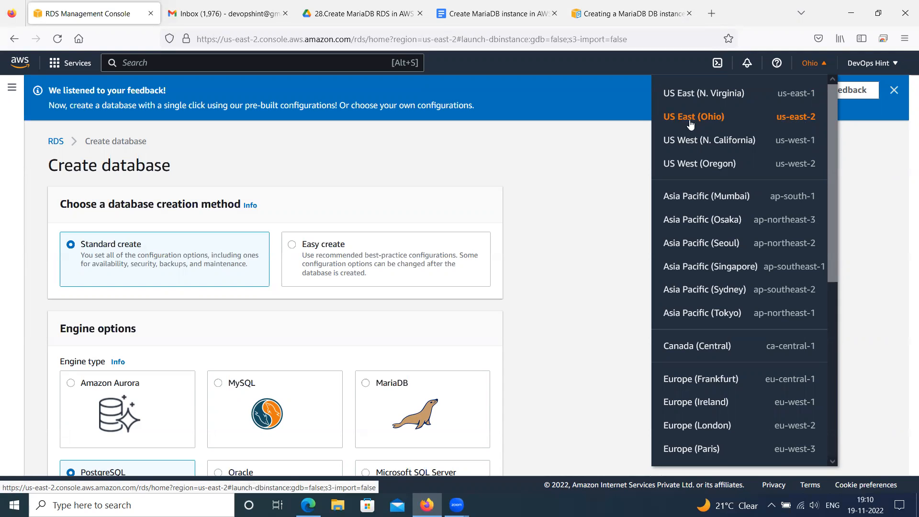
click(613, 133)
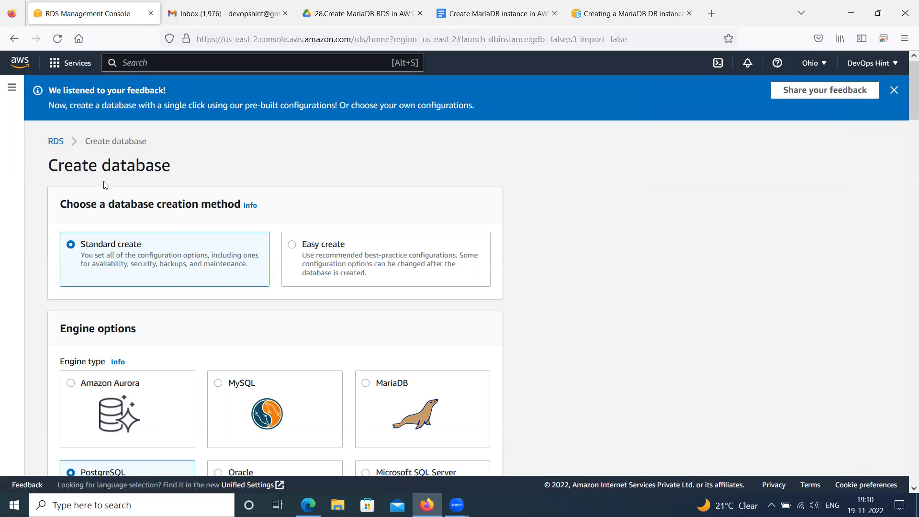
Choose MariaDB as the engine type for the new database, with the Standard create method
scroll(183, 198, down, 4)
scroll(183, 198, down, 3)
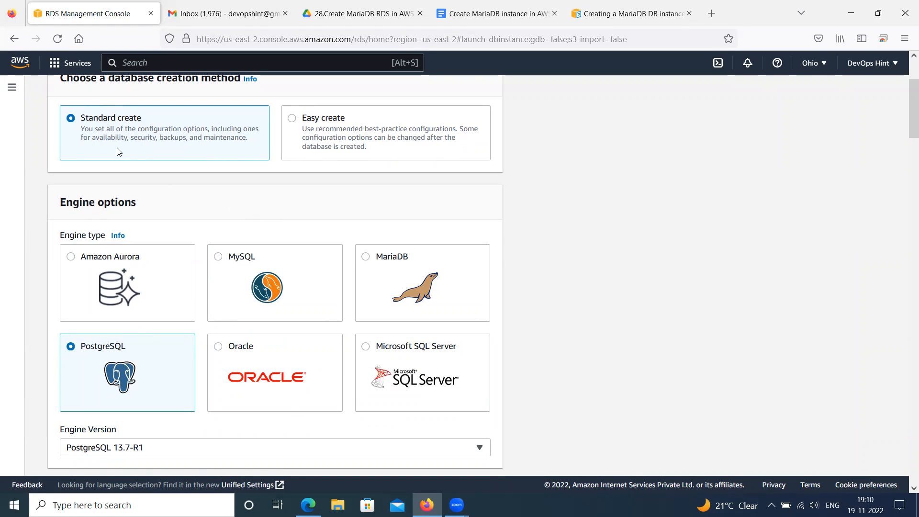
scroll(119, 151, up, 3)
scroll(124, 257, down, 3)
click(366, 259)
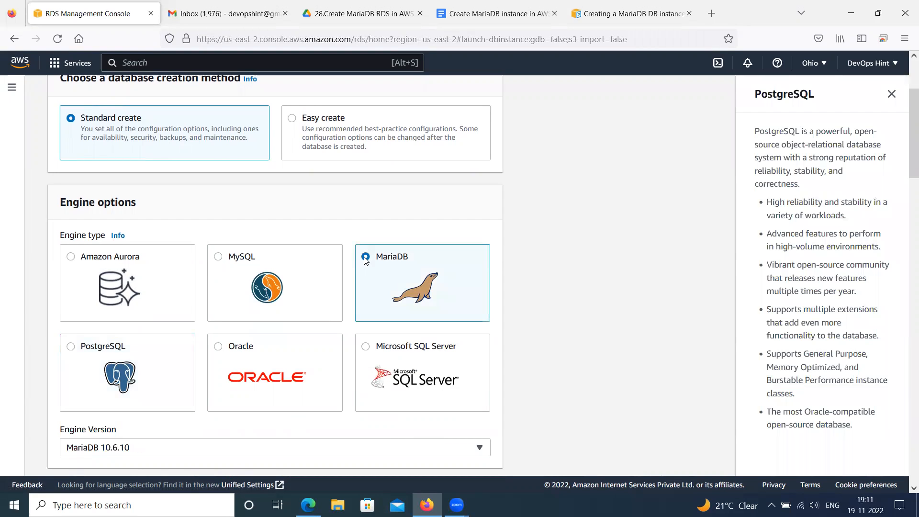
Review the available MariaDB engine versions without changing the selected one
scroll(309, 282, down, 4)
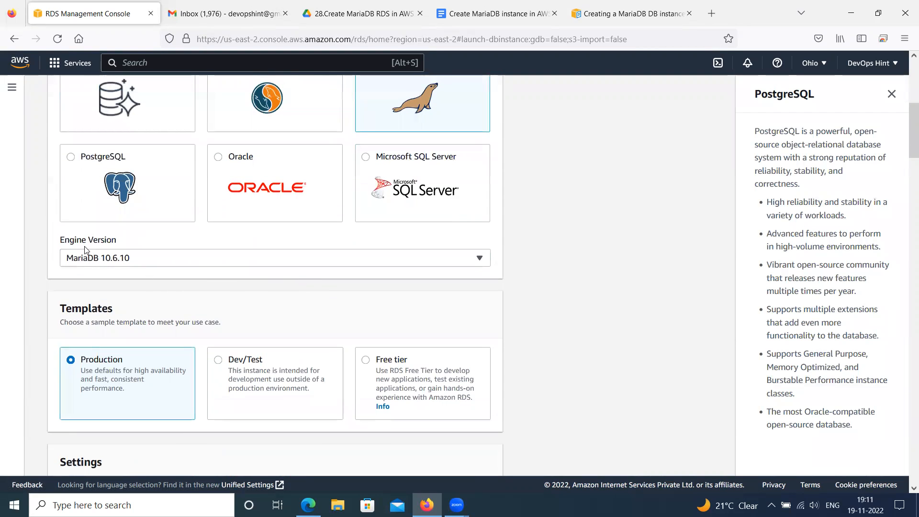
click(117, 259)
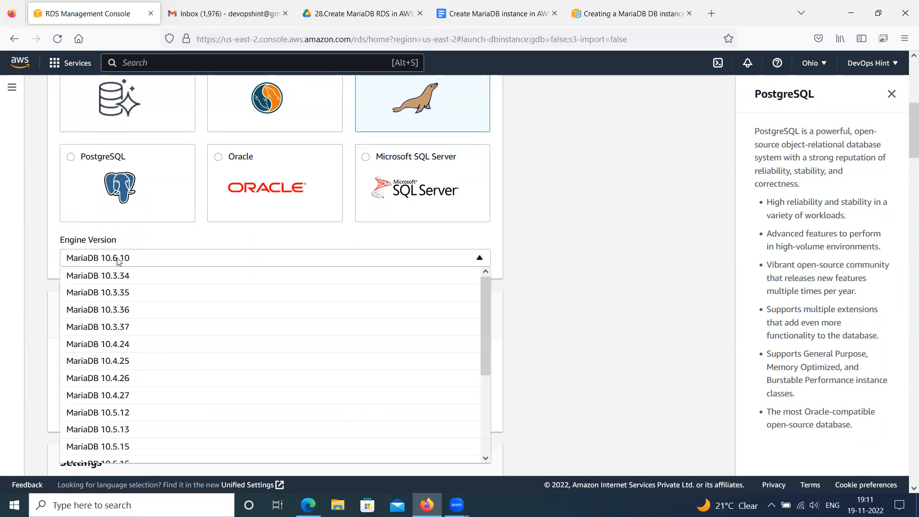
scroll(152, 335, down, 4)
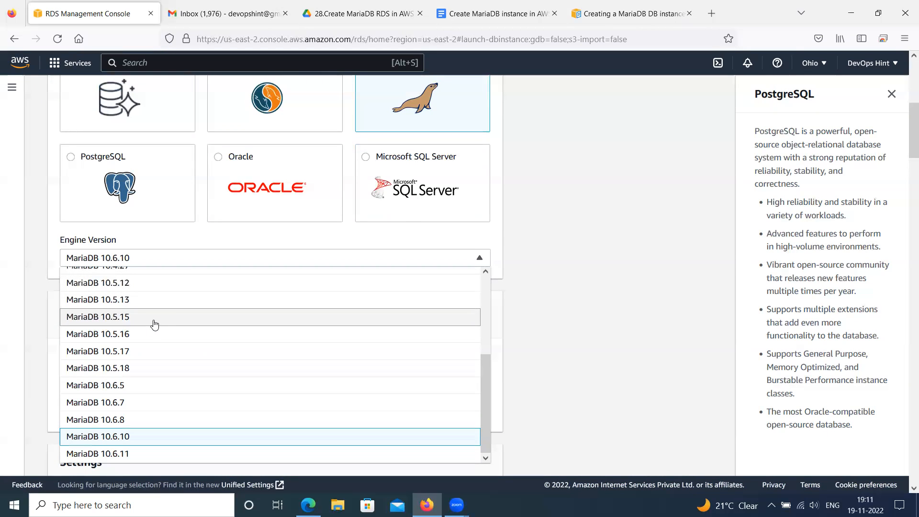
scroll(154, 325, up, 5)
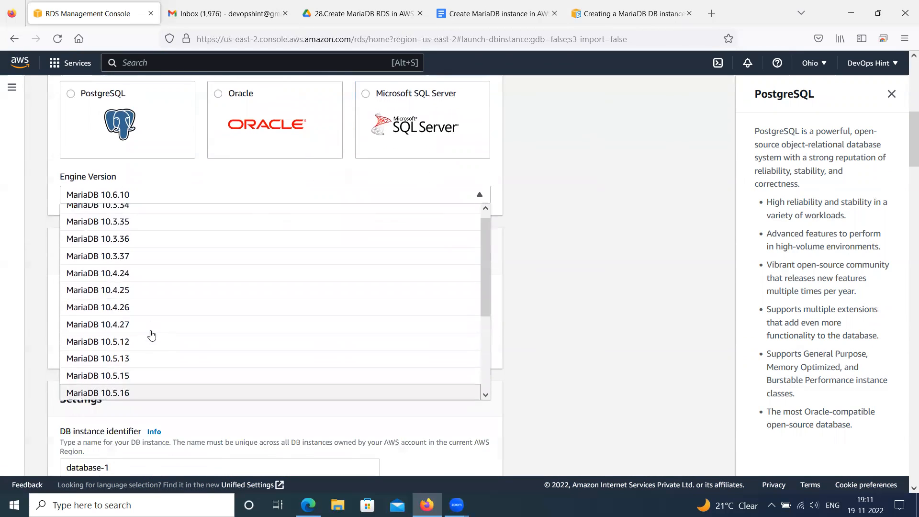
scroll(152, 335, down, 3)
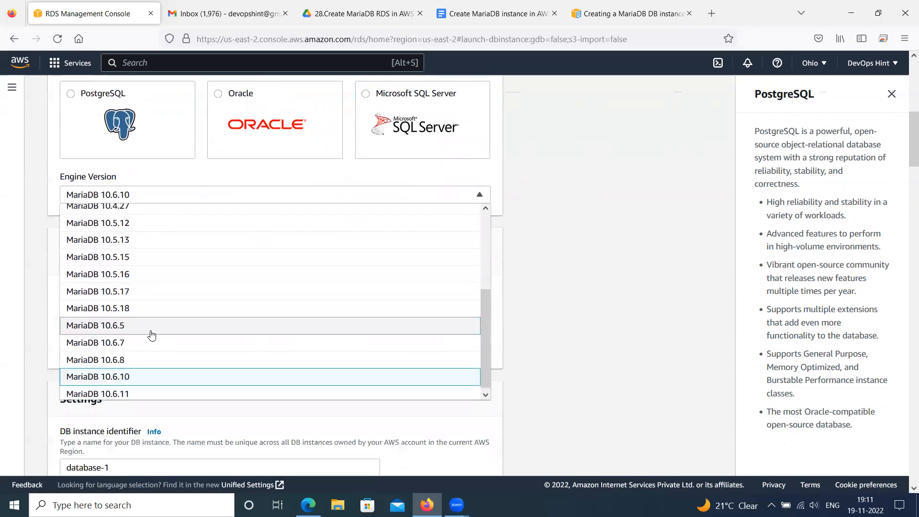
click(596, 267)
Choose the Free tier template for the MariaDB database
scroll(595, 267, up, 6)
scroll(595, 267, up, 2)
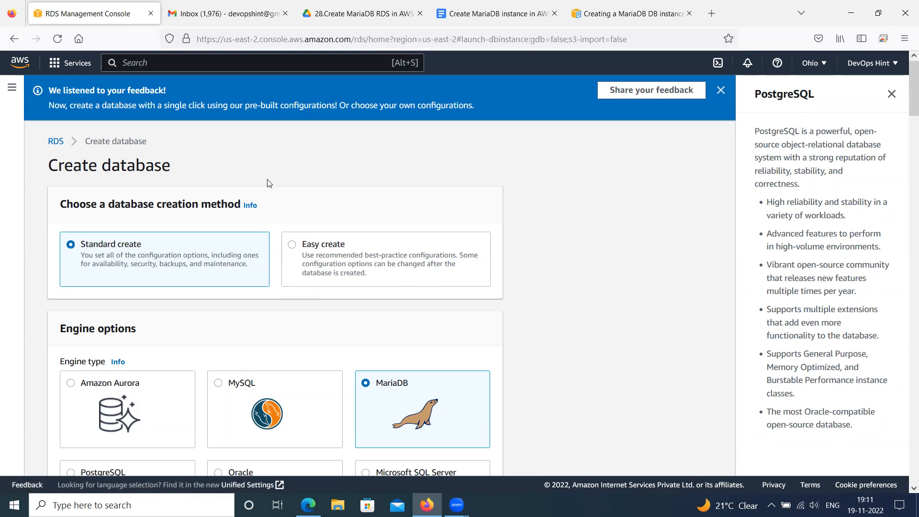
scroll(270, 191, down, 5)
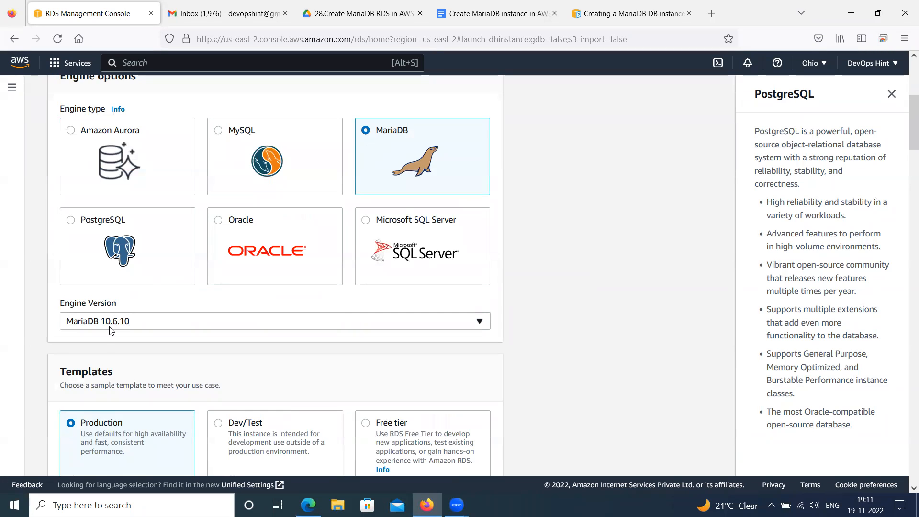
scroll(119, 327, down, 4)
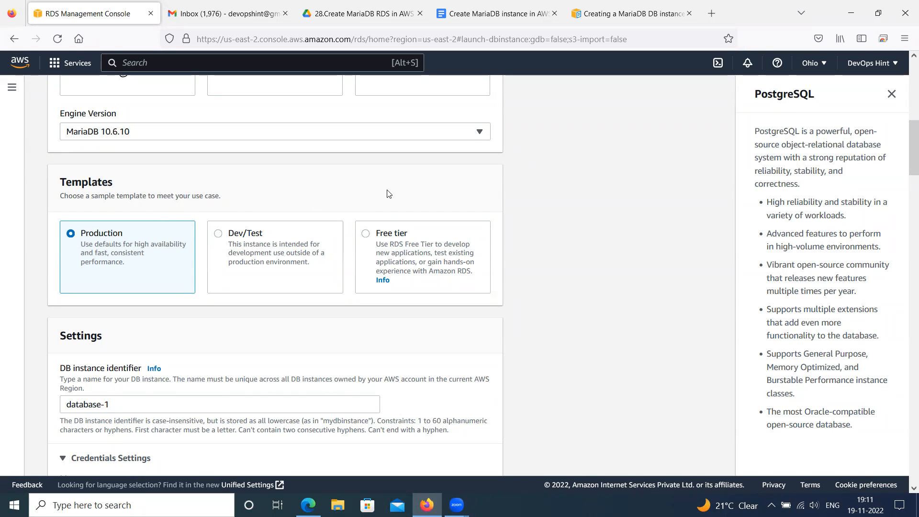
click(379, 234)
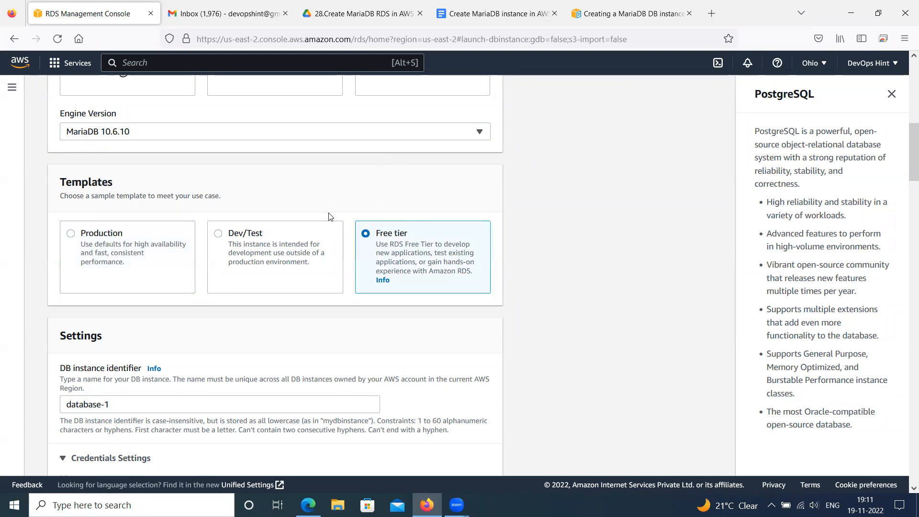
Set the DB instance identifier to demo
scroll(359, 244, down, 3)
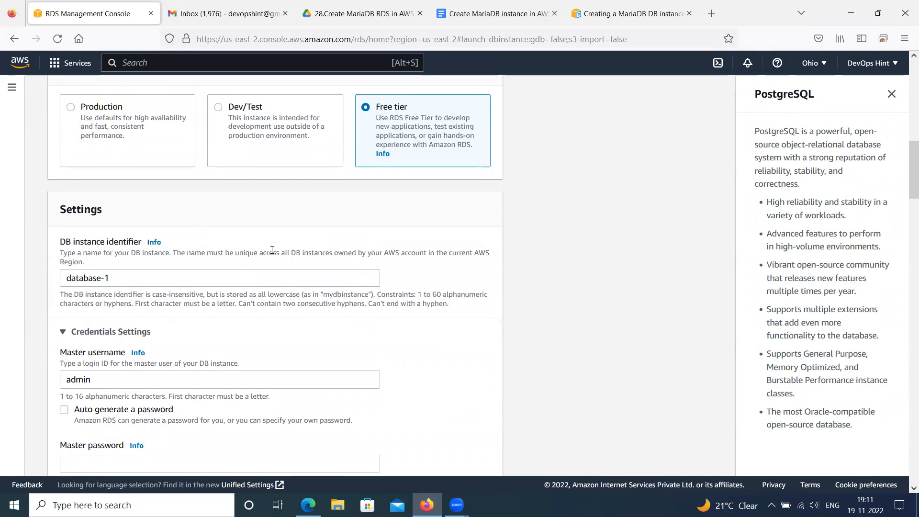
click(156, 283)
drag(116, 279, 61, 277)
scroll(110, 274, down, 2)
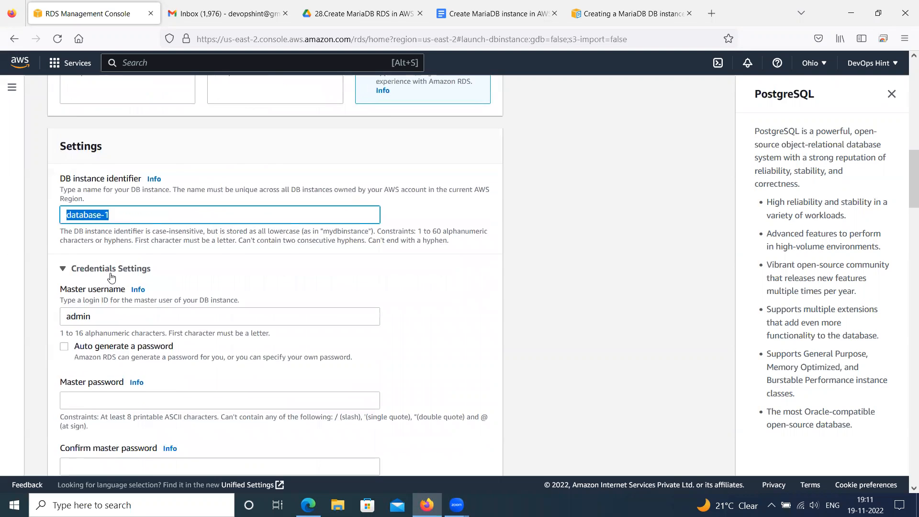
scroll(112, 274, up, 11)
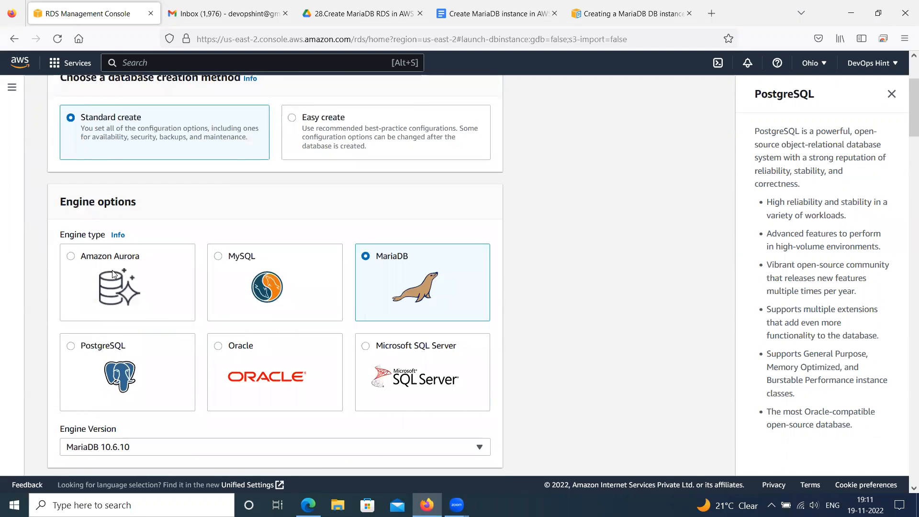
scroll(114, 273, down, 8)
scroll(129, 272, down, 3)
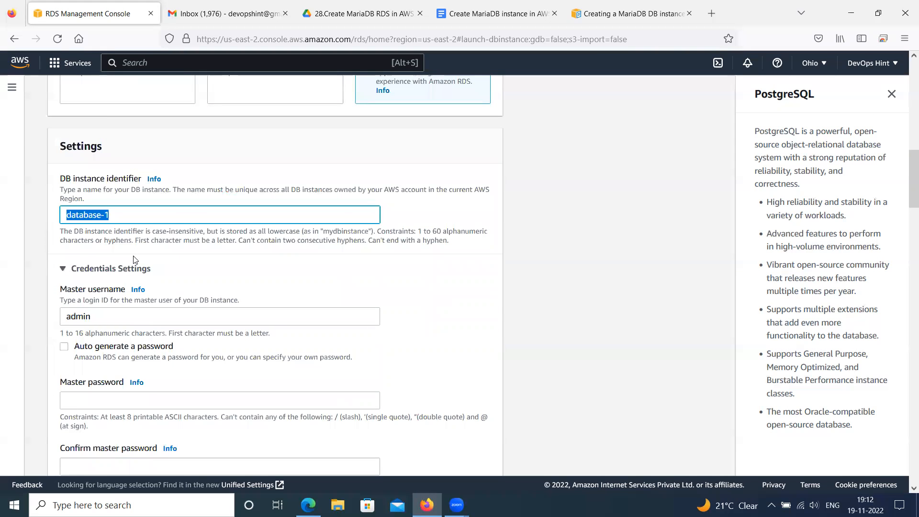
text(demo)
click(385, 294)
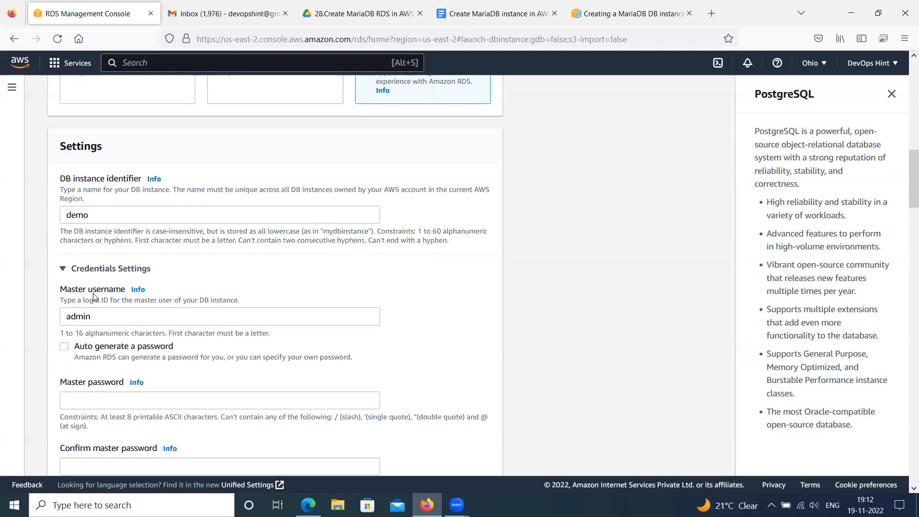
Enter the master password for the admin user and repeat it in the confirmation field
scroll(95, 296, down, 1)
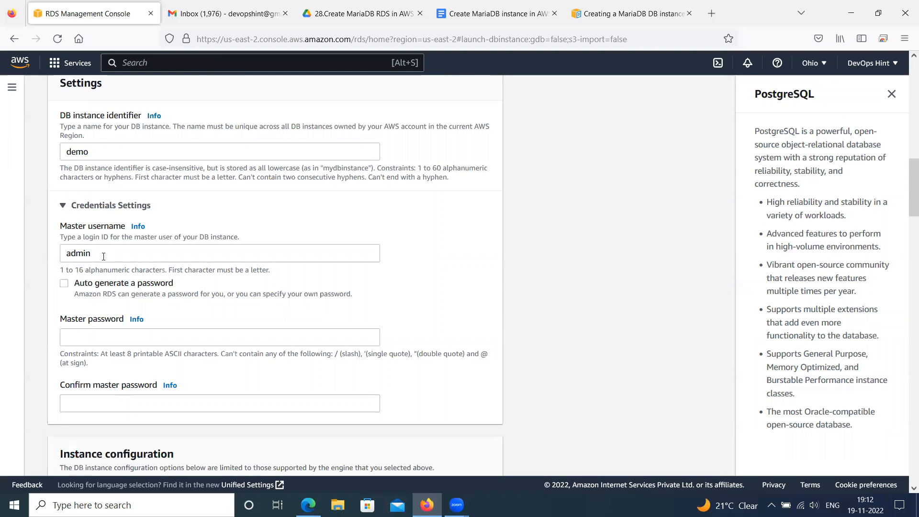
click(87, 337)
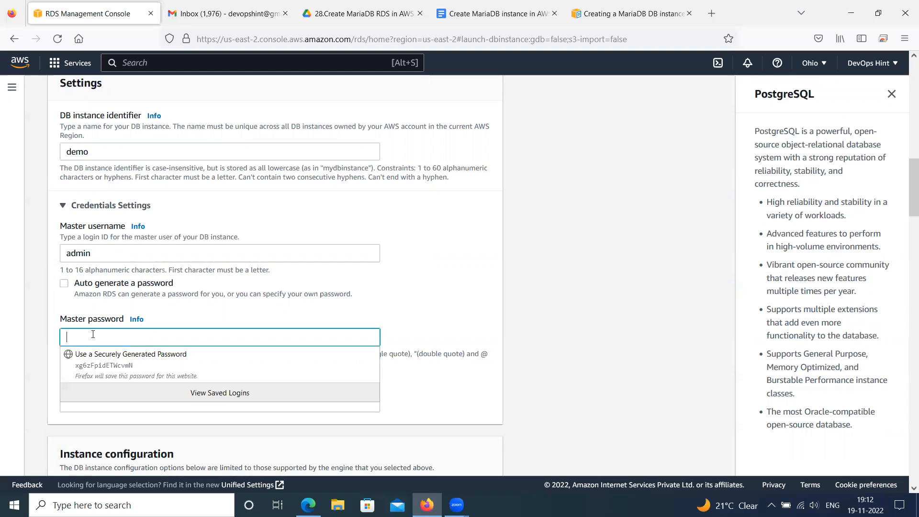
text(•)
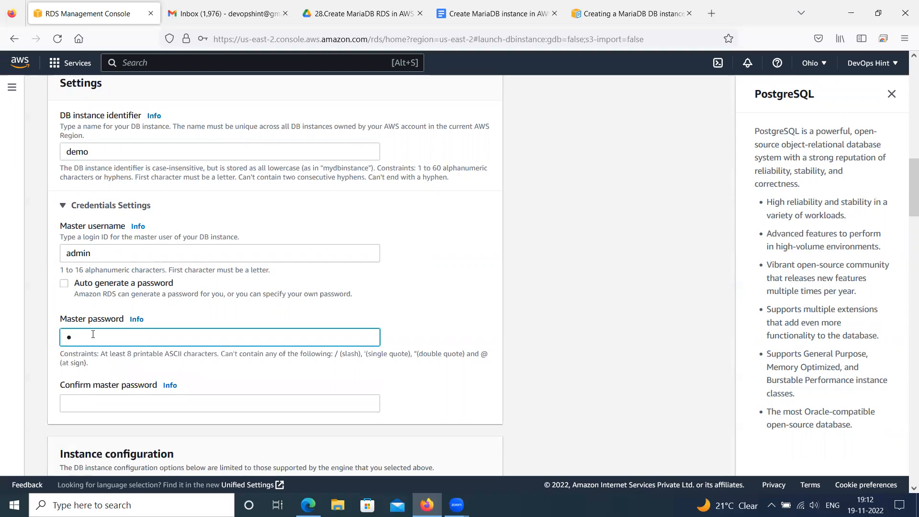
text(•••••••••)
scroll(93, 335, down, 3)
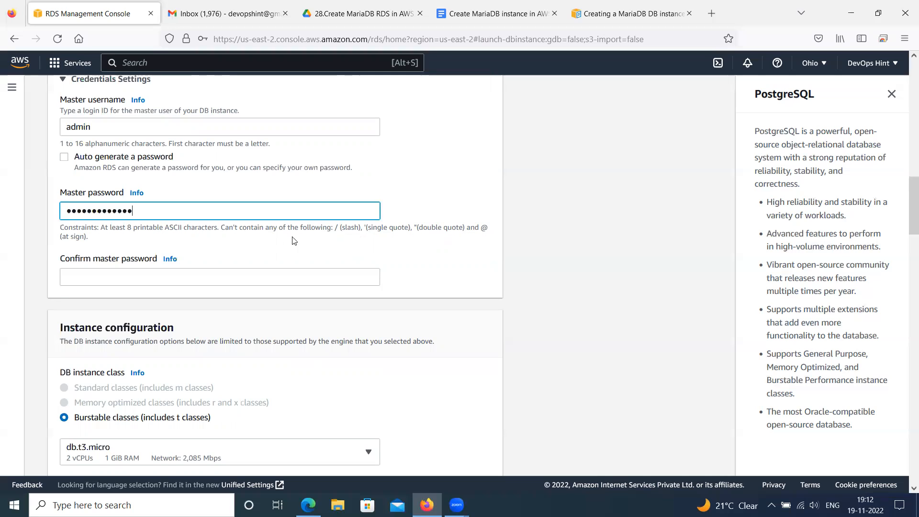
click(124, 279)
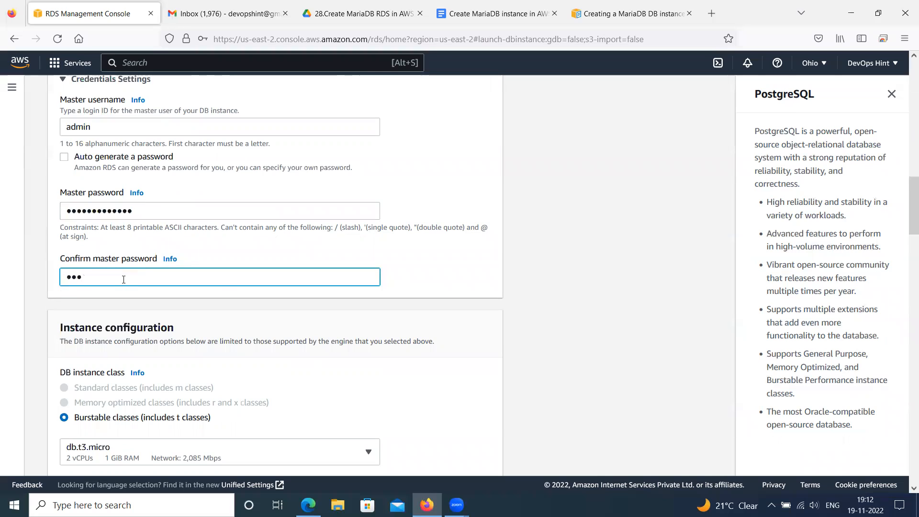
text(•••••••••)
Review the chosen creation method, engine type and version, template, instance identifier and credentials settings
scroll(124, 249, down, 3)
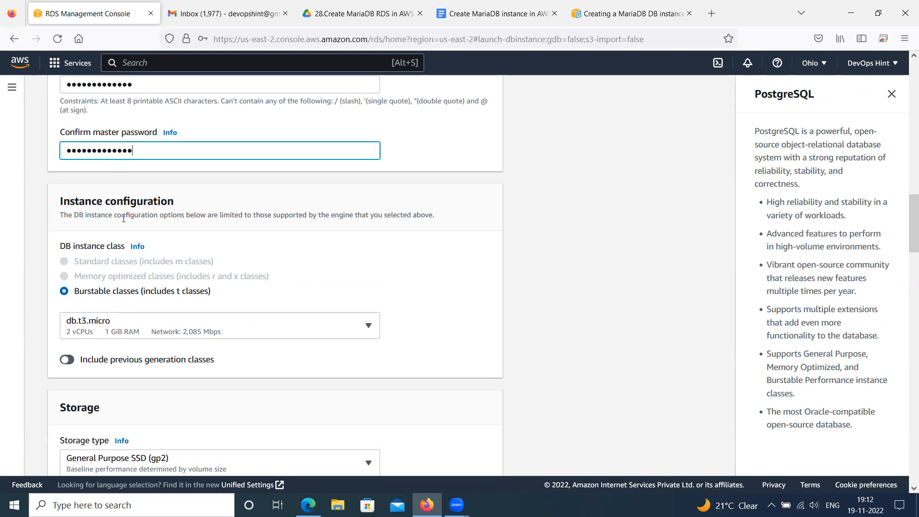
scroll(124, 218, up, 15)
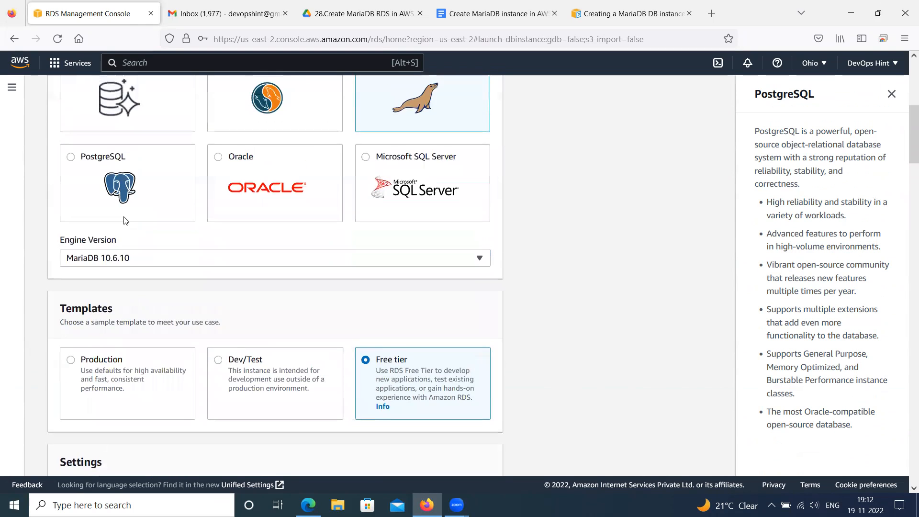
scroll(129, 220, up, 4)
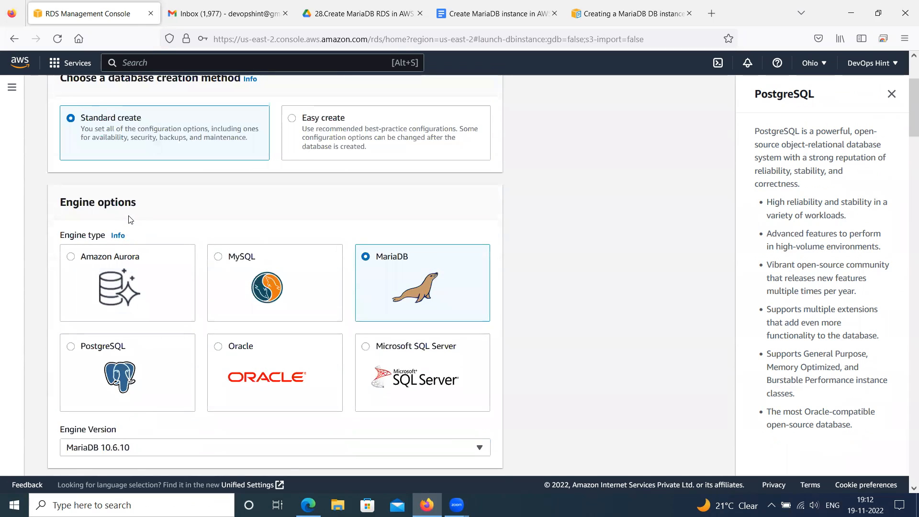
scroll(128, 219, up, 2)
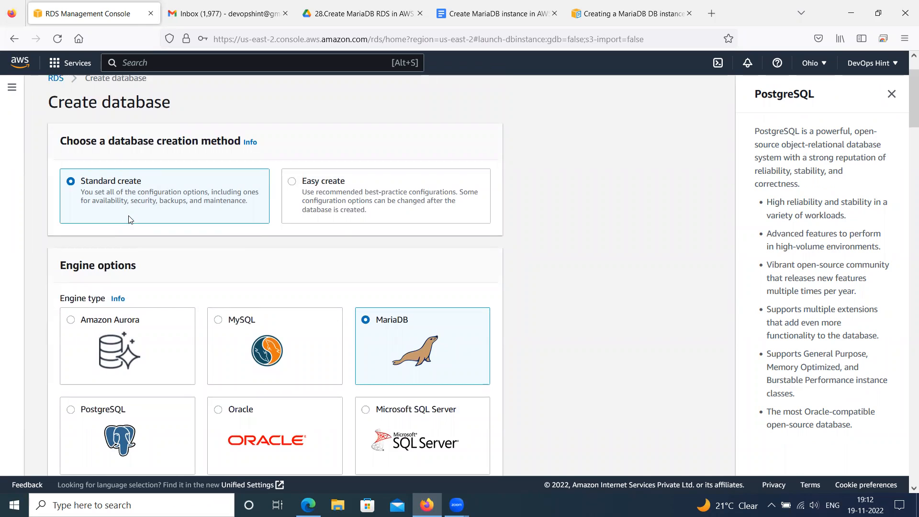
scroll(133, 217, up, 2)
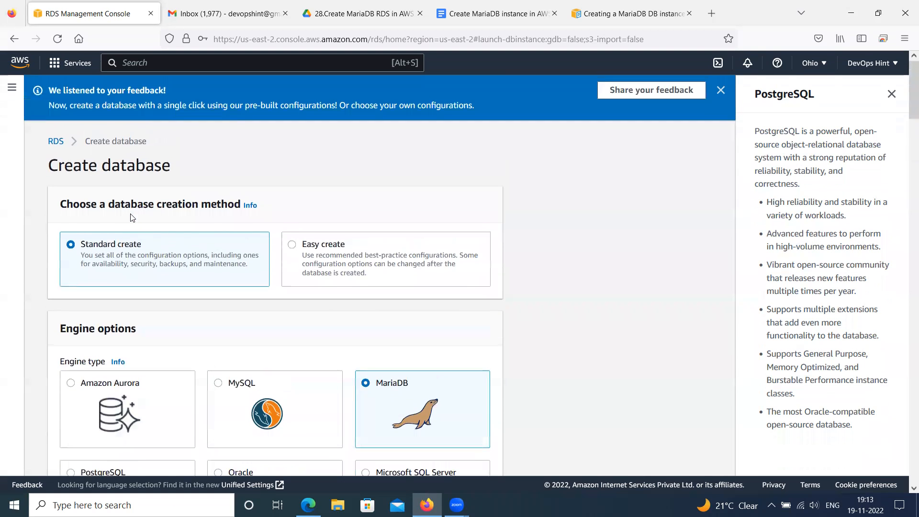
scroll(140, 252, down, 4)
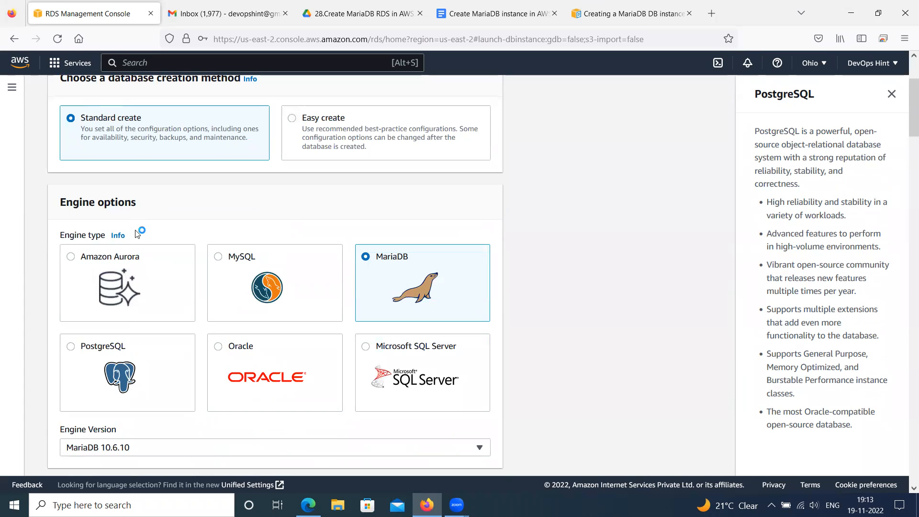
scroll(155, 233, down, 3)
scroll(186, 236, up, 1)
scroll(190, 236, down, 1)
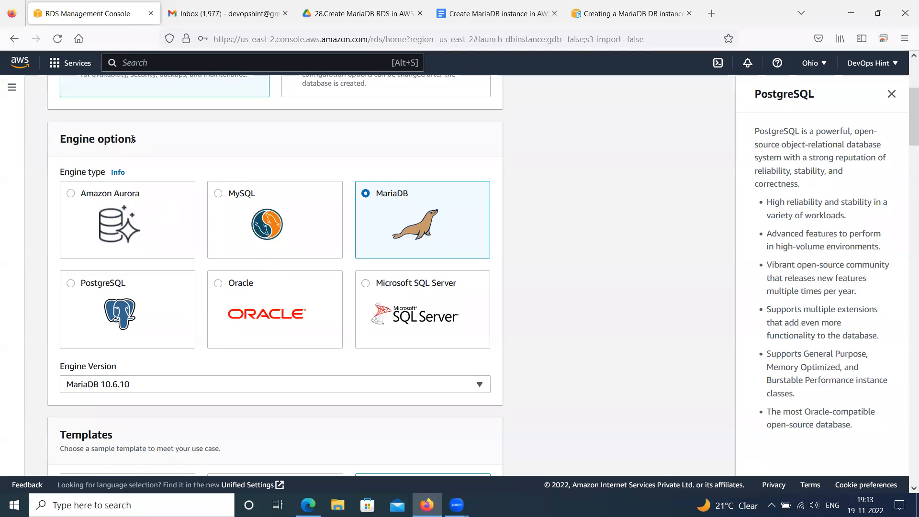
scroll(141, 193, down, 4)
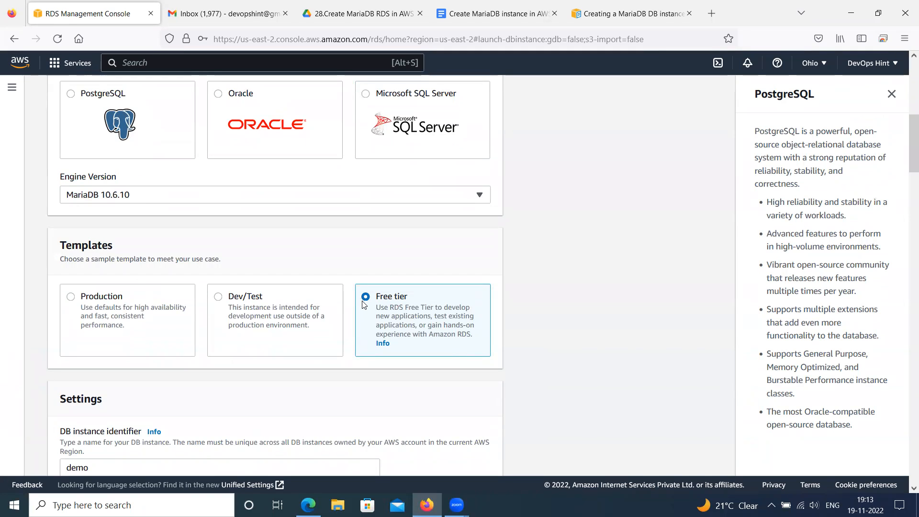
scroll(313, 309, down, 3)
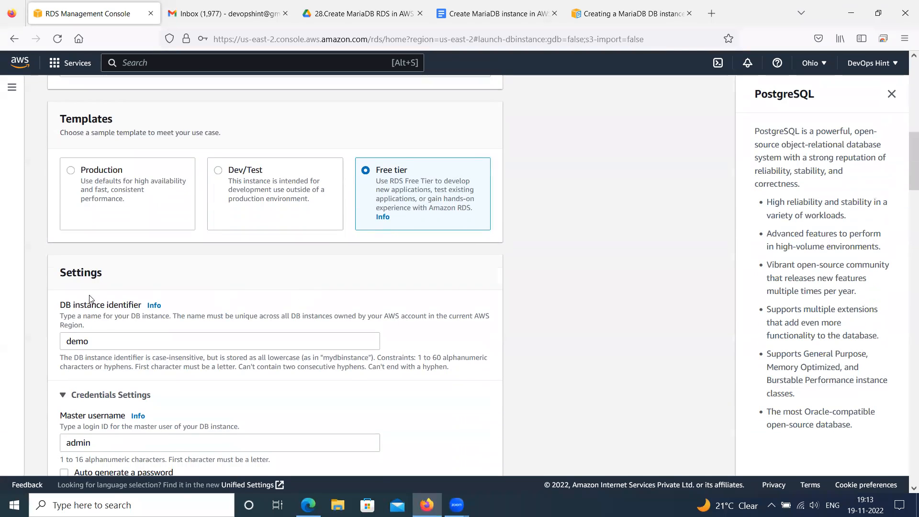
scroll(89, 298, down, 1)
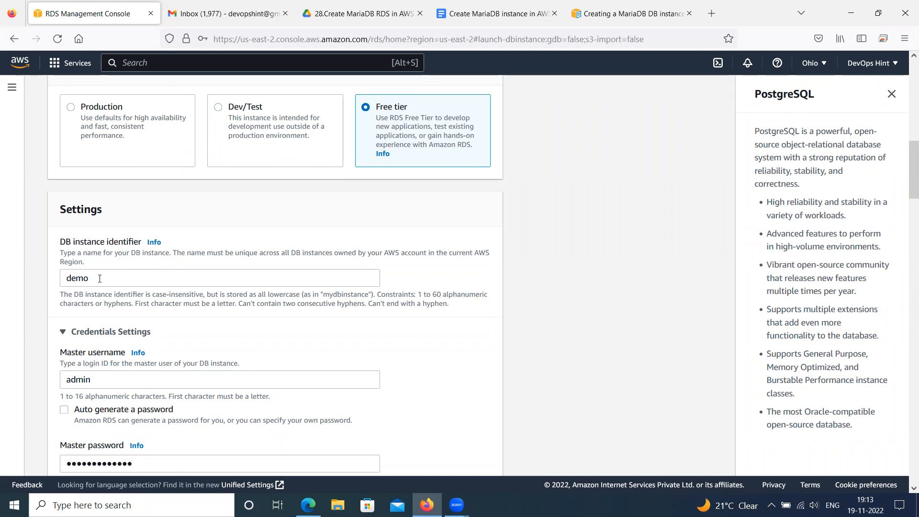
scroll(100, 279, down, 2)
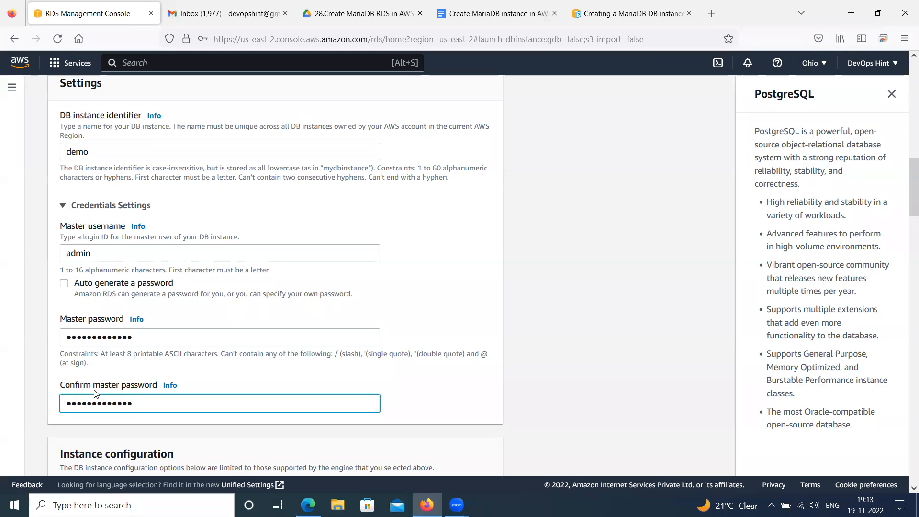
scroll(125, 390, down, 1)
scroll(128, 375, down, 1)
Set the DB instance class to db.t2.micro among the burstable classes in the instance configuration
drag(56, 325, 197, 326)
scroll(196, 326, down, 1)
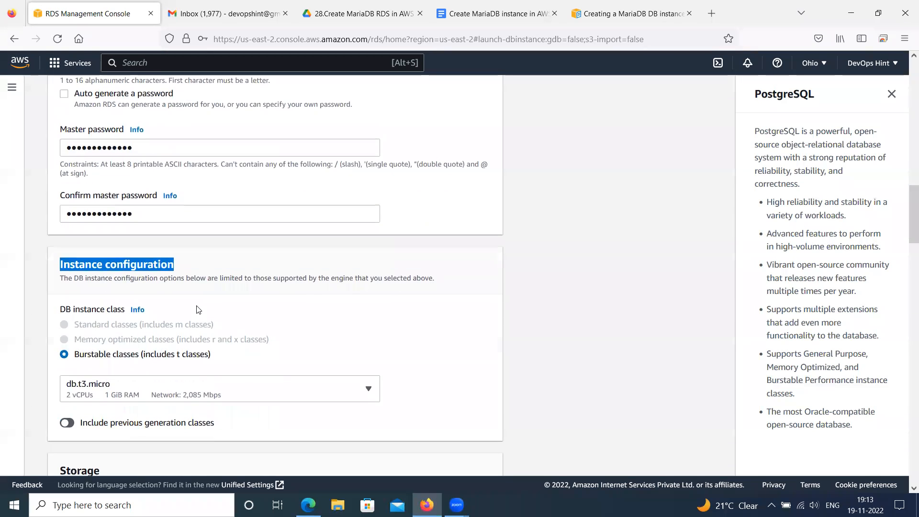
scroll(197, 310, down, 2)
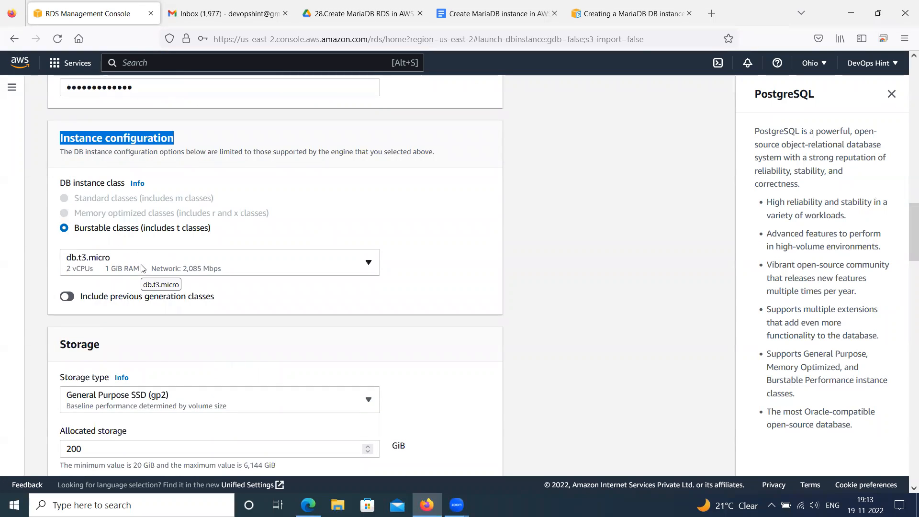
click(141, 268)
scroll(143, 303, down, 3)
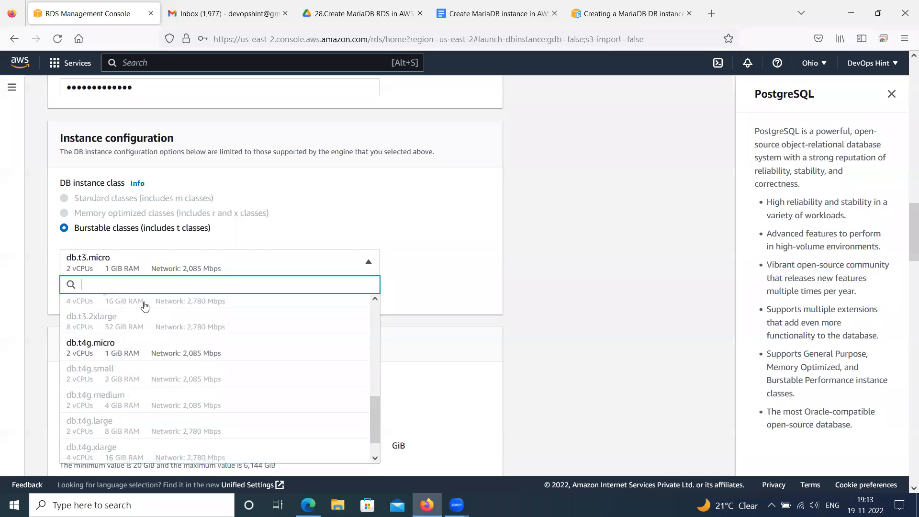
scroll(133, 337, up, 5)
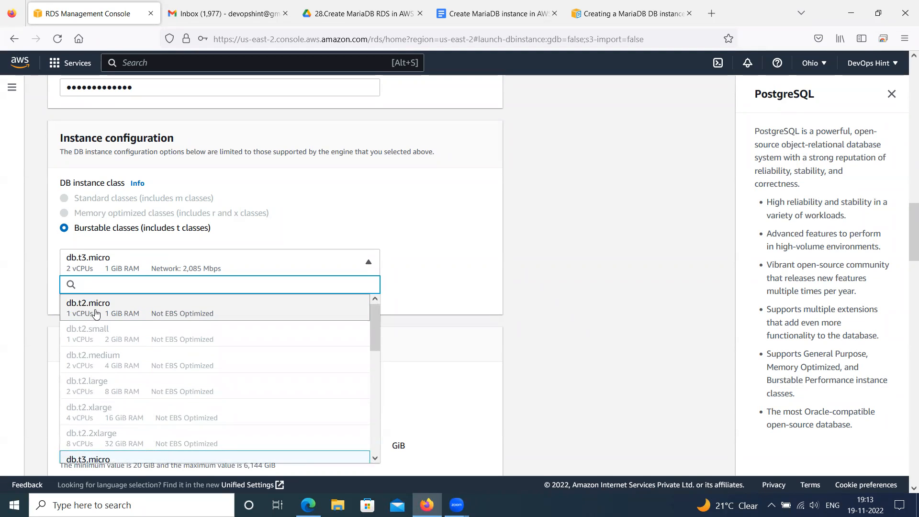
scroll(98, 330, down, 2)
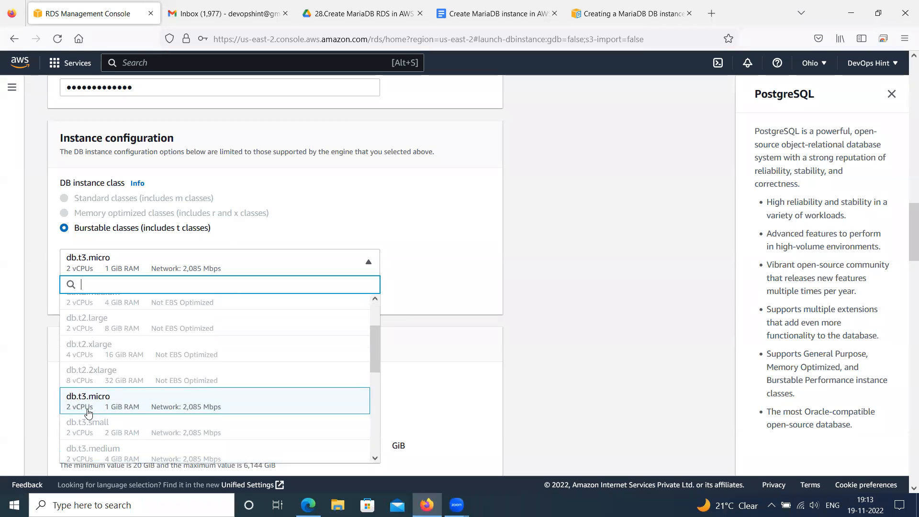
scroll(88, 410, up, 4)
scroll(100, 367, down, 2)
scroll(100, 367, up, 2)
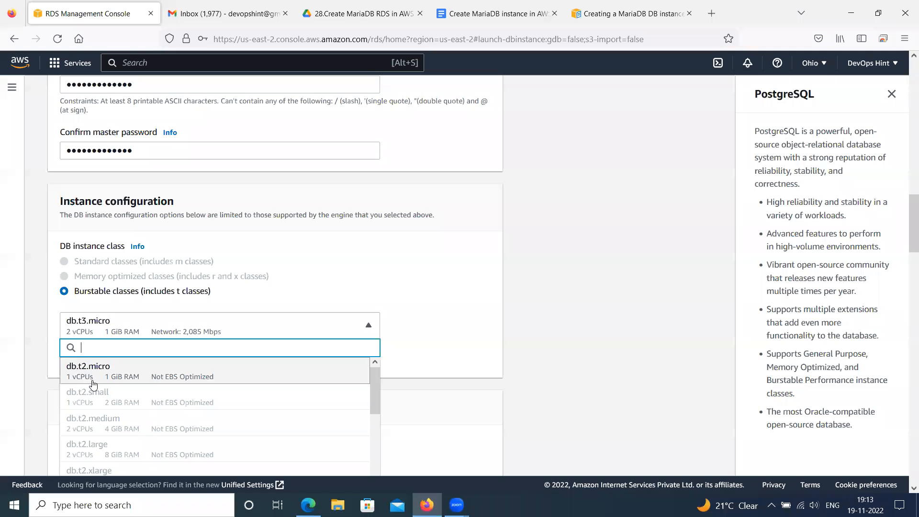
click(89, 377)
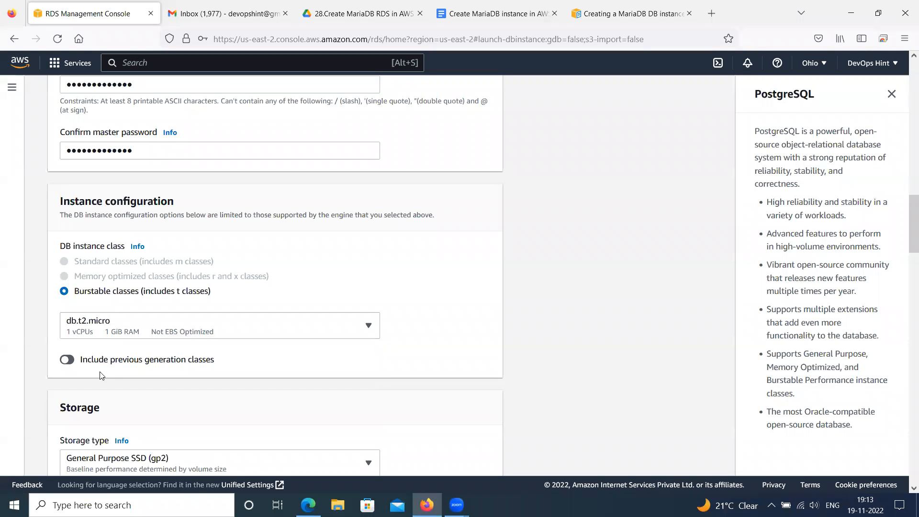
Check the available storage types, keep General Purpose SSD (gp2), and set the allocated storage to 20 GiB
scroll(335, 366, down, 4)
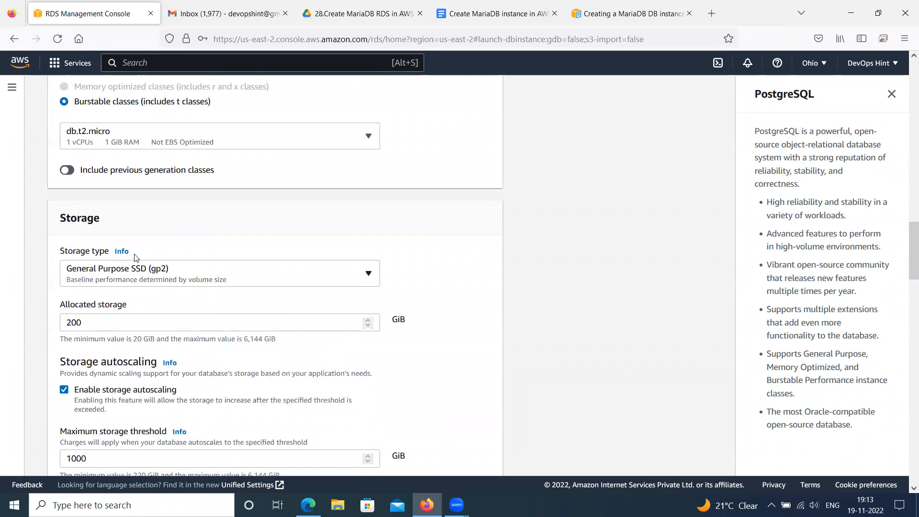
scroll(126, 242, up, 2)
scroll(60, 285, down, 1)
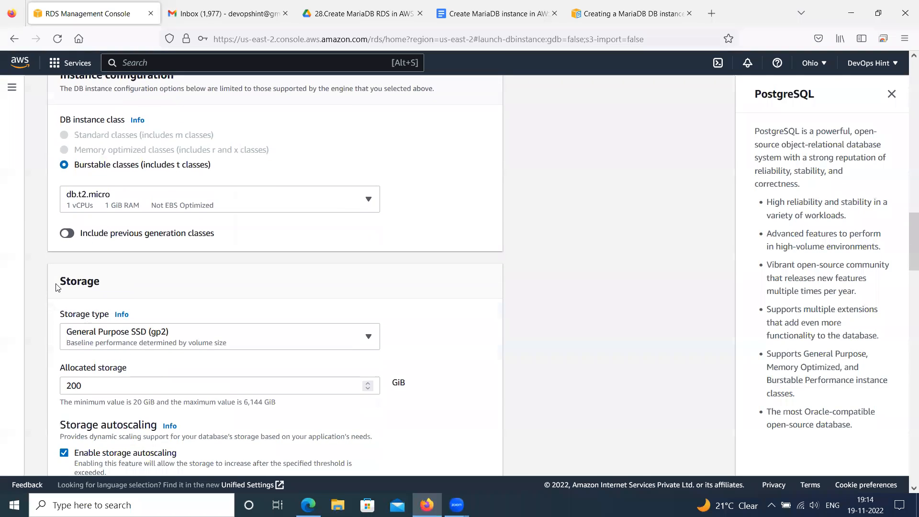
drag(62, 283, 117, 287)
scroll(149, 289, down, 2)
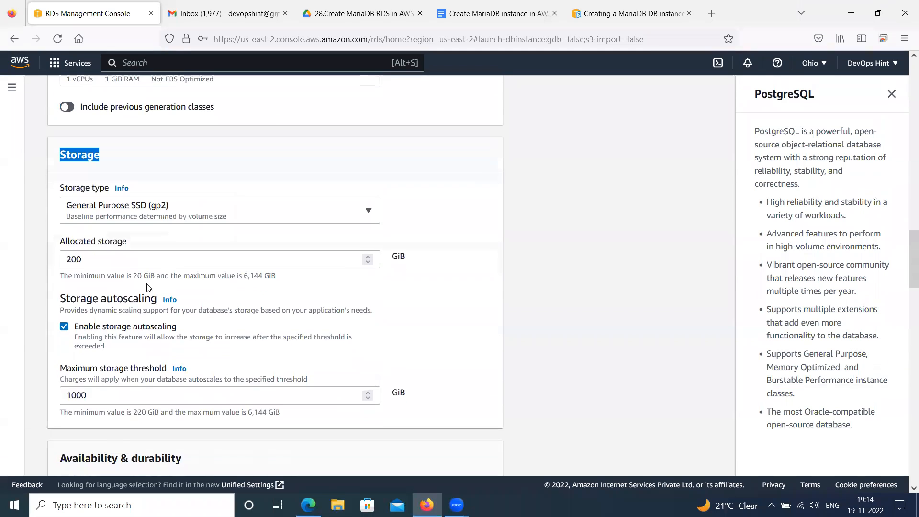
click(161, 212)
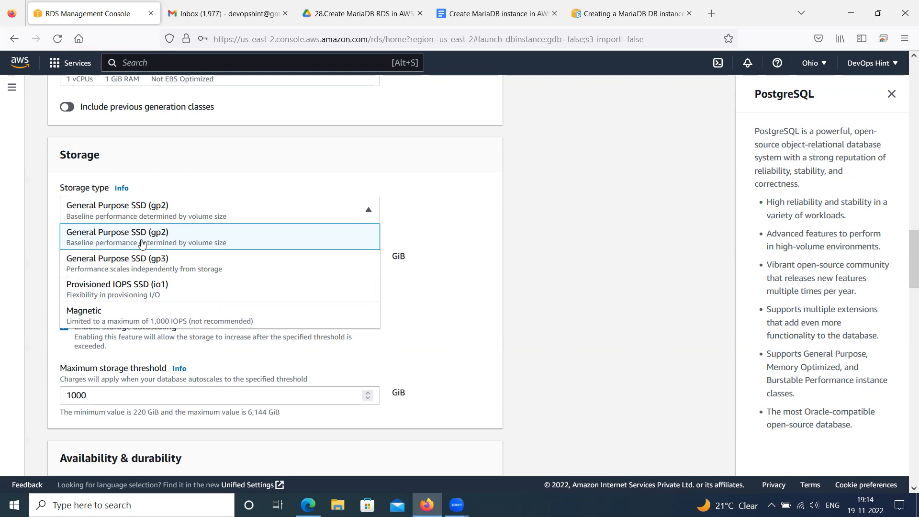
click(233, 172)
scroll(158, 225, down, 2)
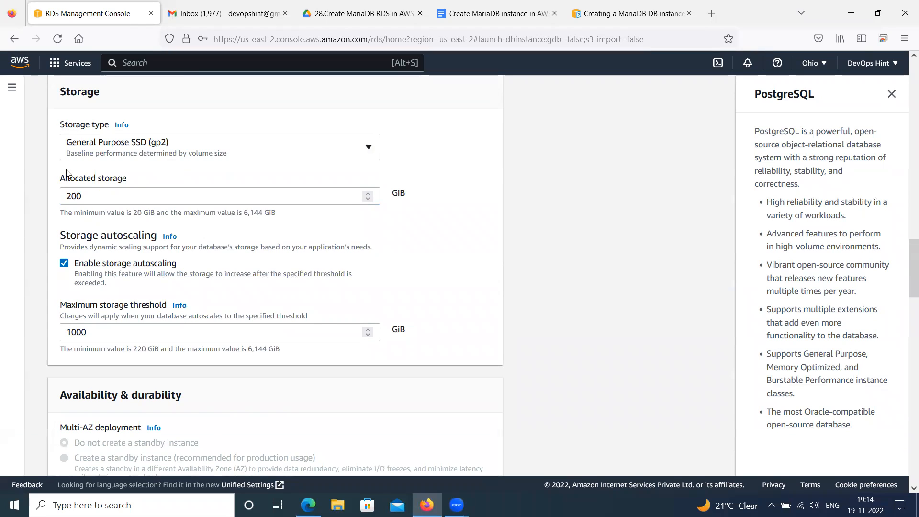
double_click(76, 195)
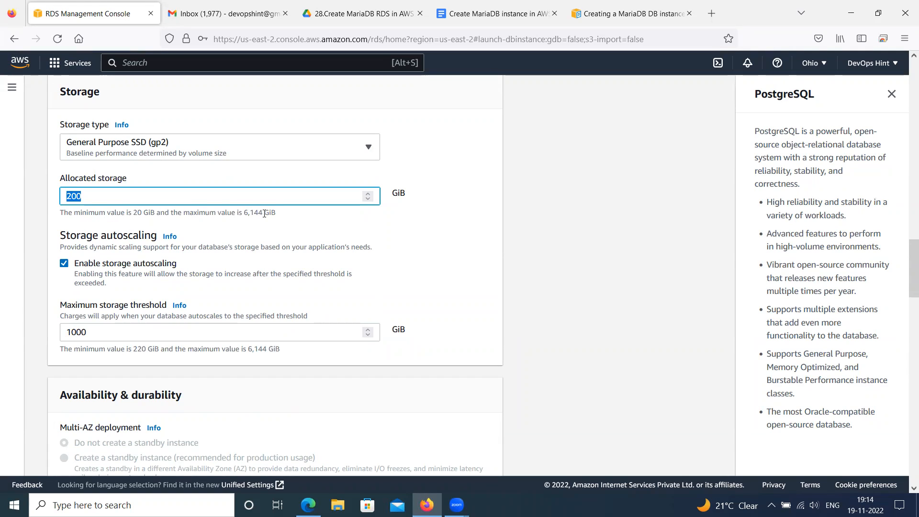
text(20)
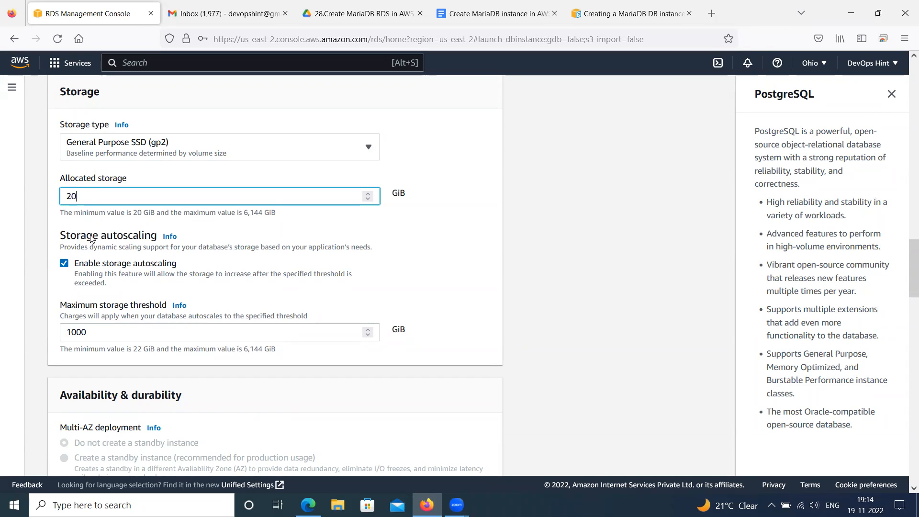
Review the storage autoscaling settings and the Multi-AZ deployment options under Availability & durability
scroll(95, 235, down, 2)
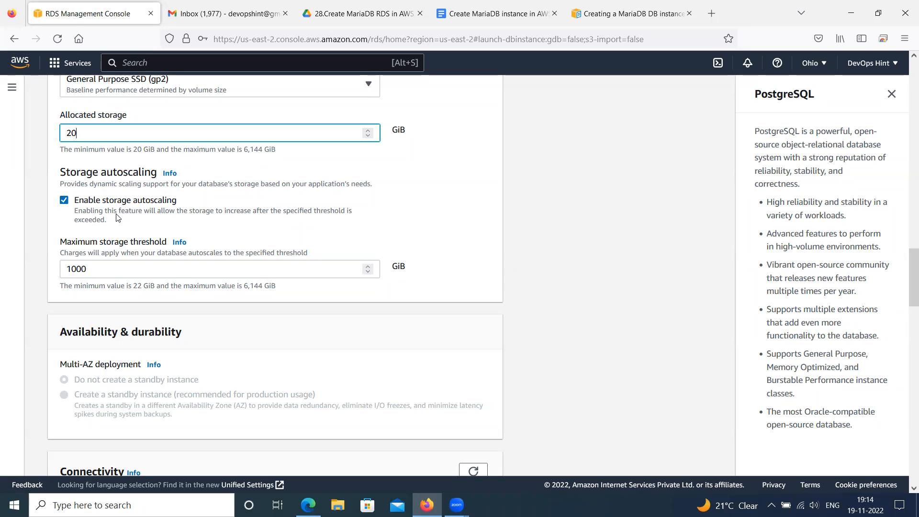
scroll(117, 217, up, 5)
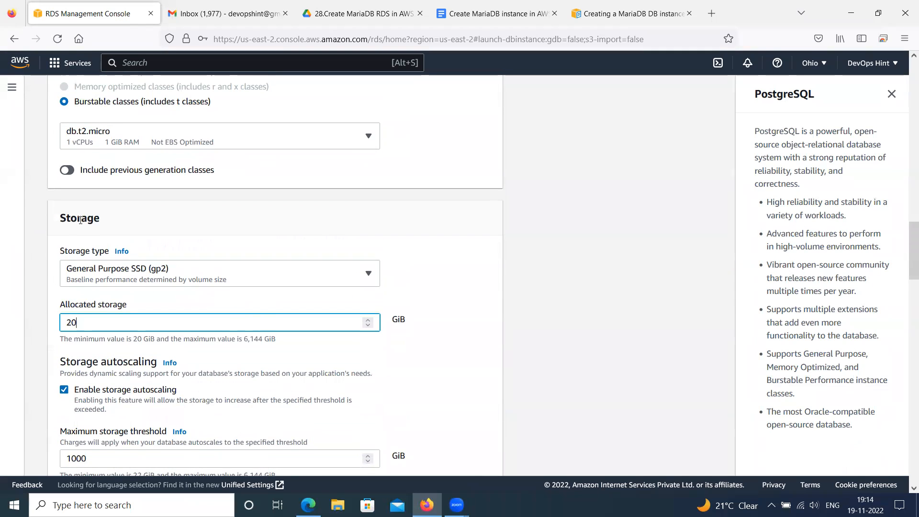
scroll(80, 219, down, 2)
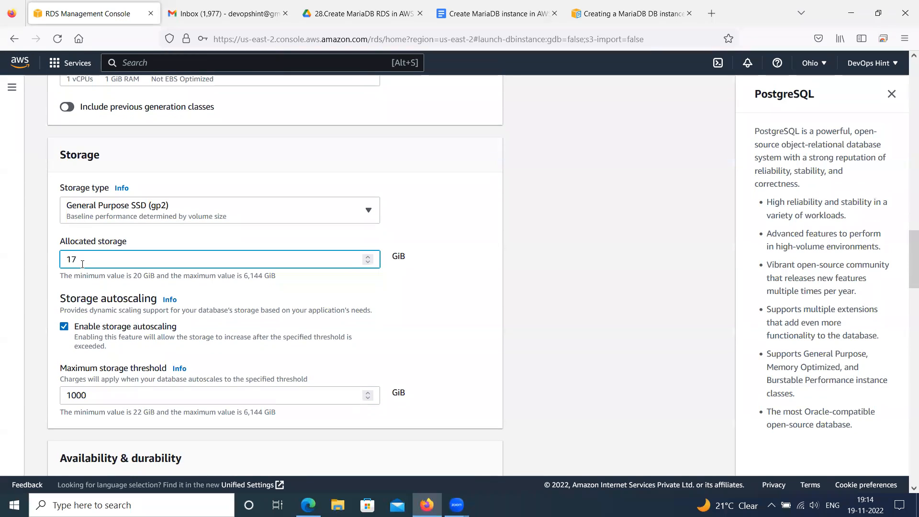
scroll(82, 264, down, 3)
scroll(67, 307, down, 1)
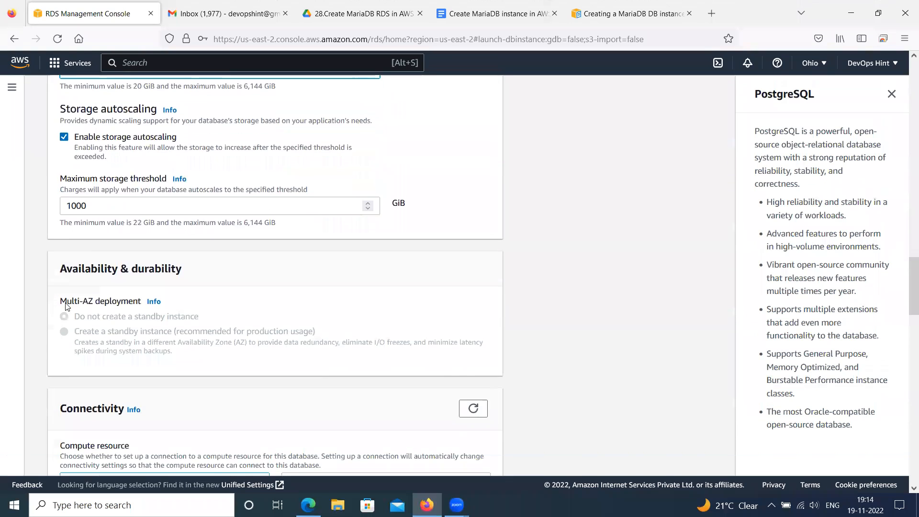
scroll(139, 299, down, 1)
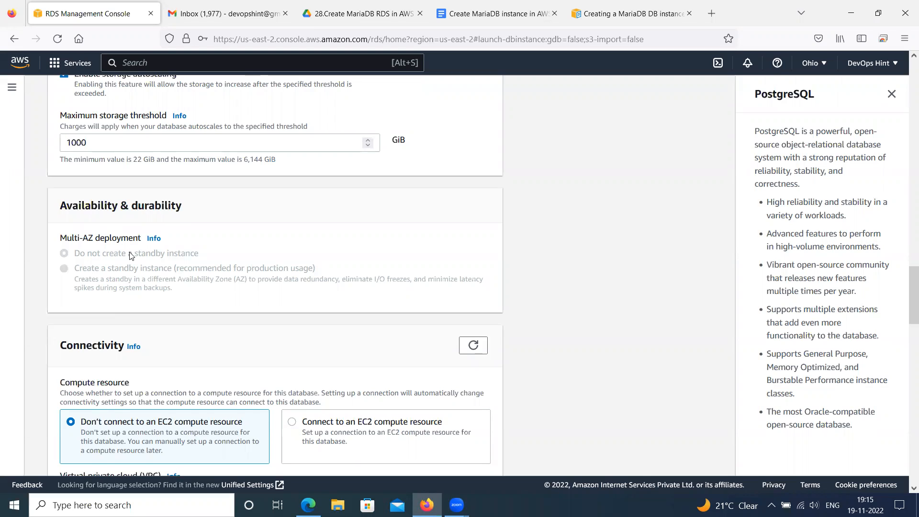
Try connecting to an EC2 compute resource, check the EC2 instance choices, and restore Don't connect to an EC2 compute resource
scroll(131, 256, down, 3)
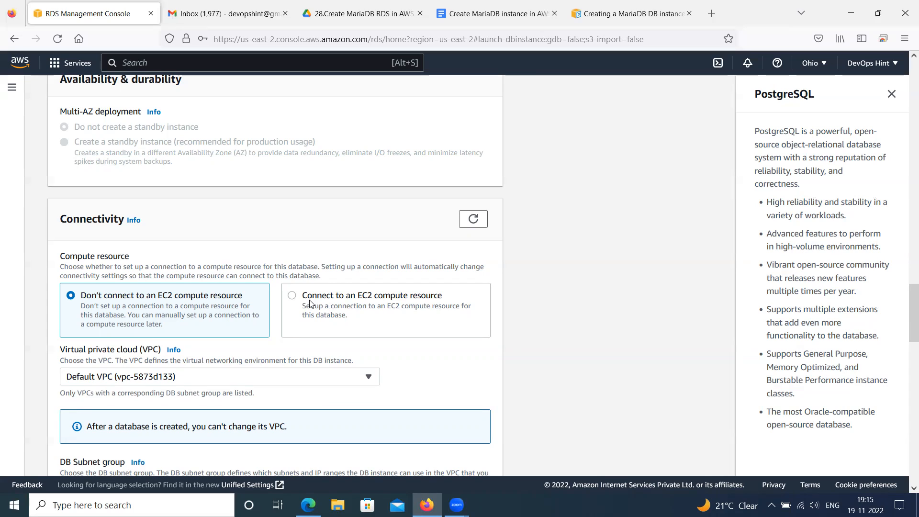
click(294, 299)
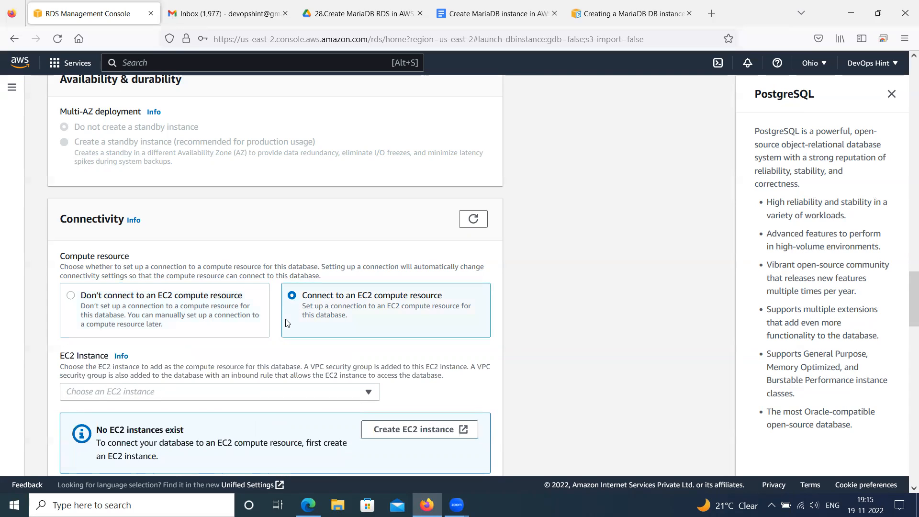
scroll(287, 318, down, 2)
click(252, 329)
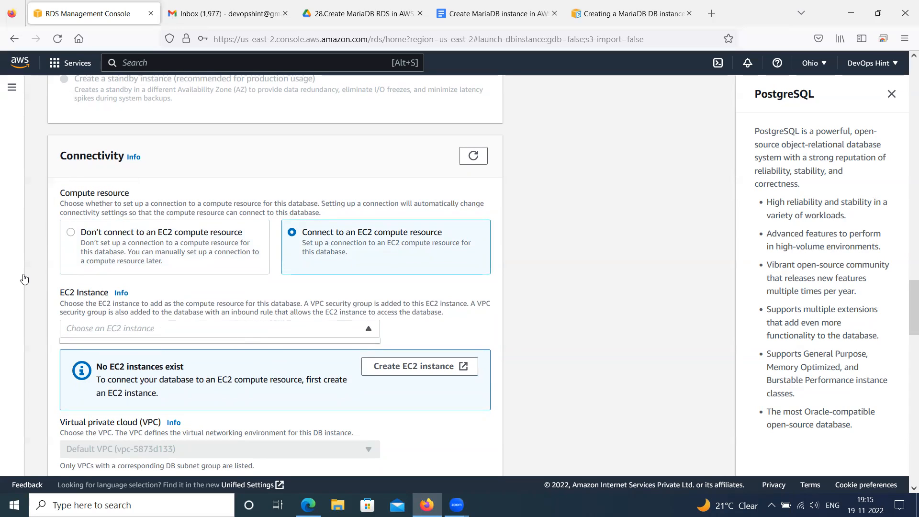
click(71, 232)
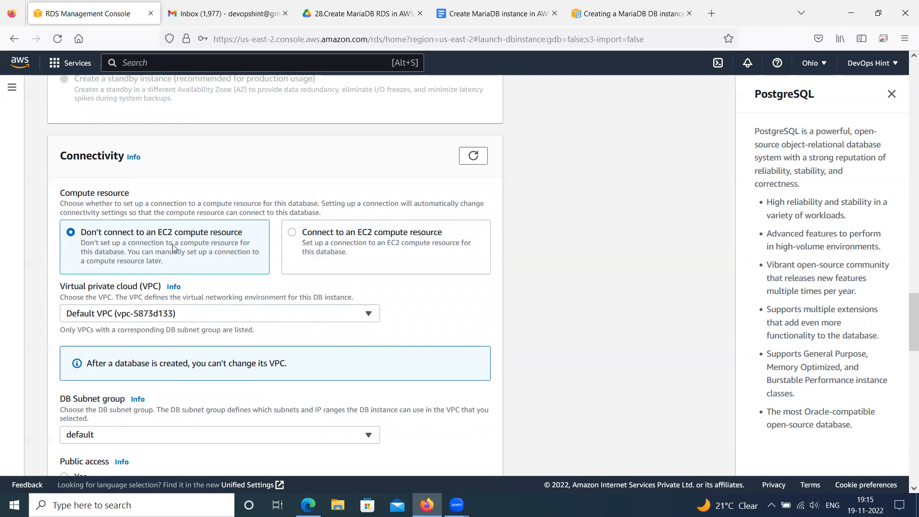
scroll(174, 253, up, 3)
scroll(181, 271, down, 5)
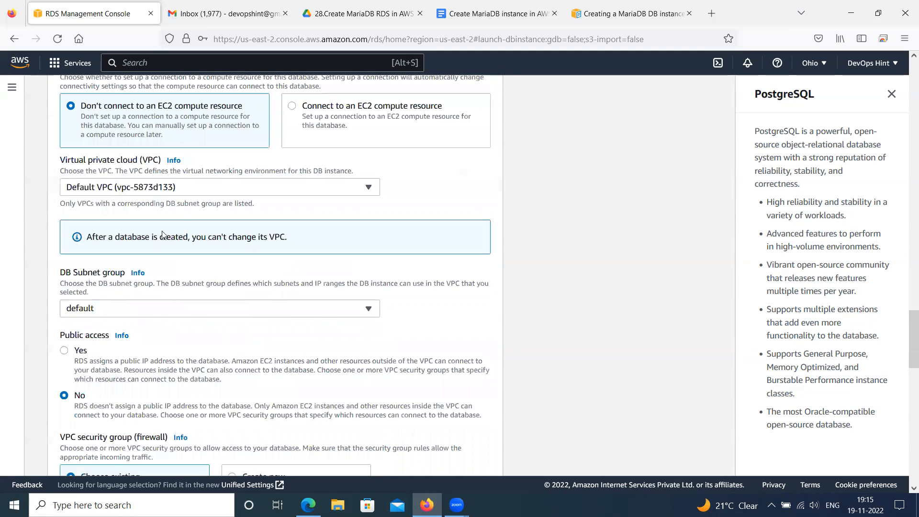
Check the available VPCs and DB subnet groups under Connectivity, keeping the Default VPC and the default subnet group
click(154, 195)
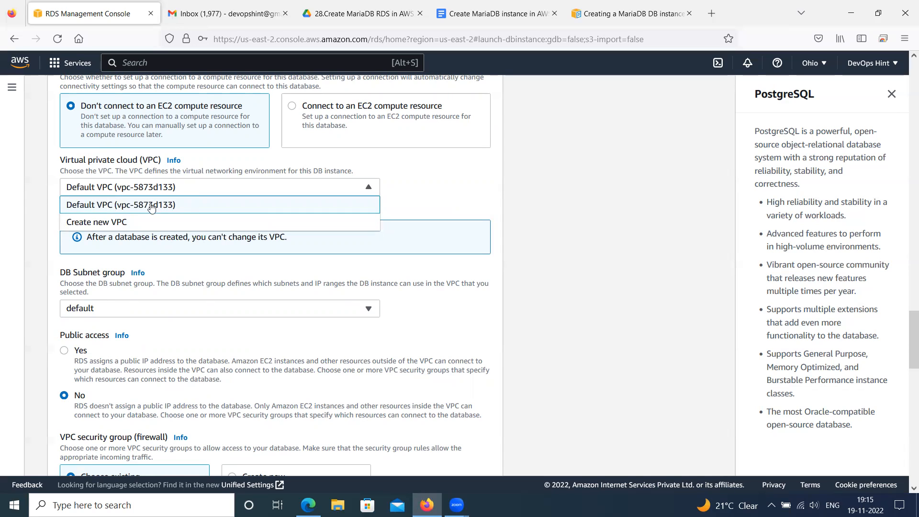
click(128, 204)
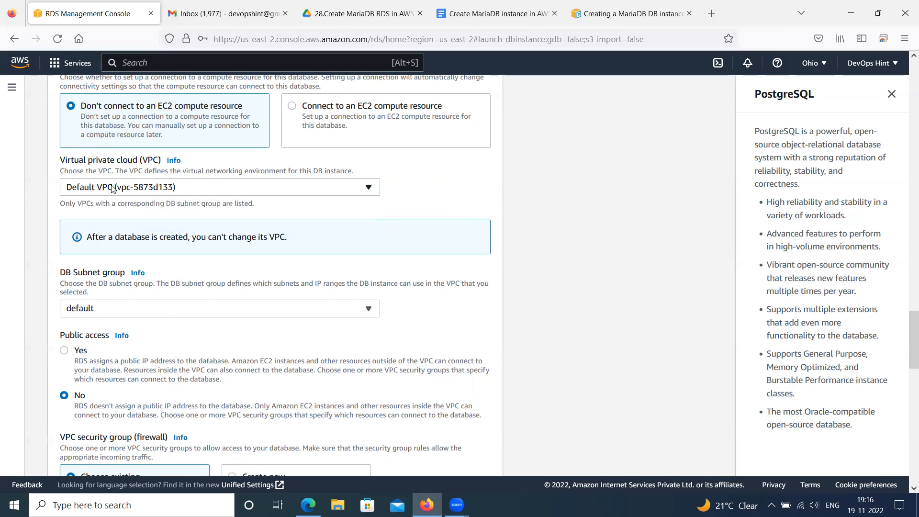
scroll(124, 190, down, 1)
scroll(122, 191, down, 1)
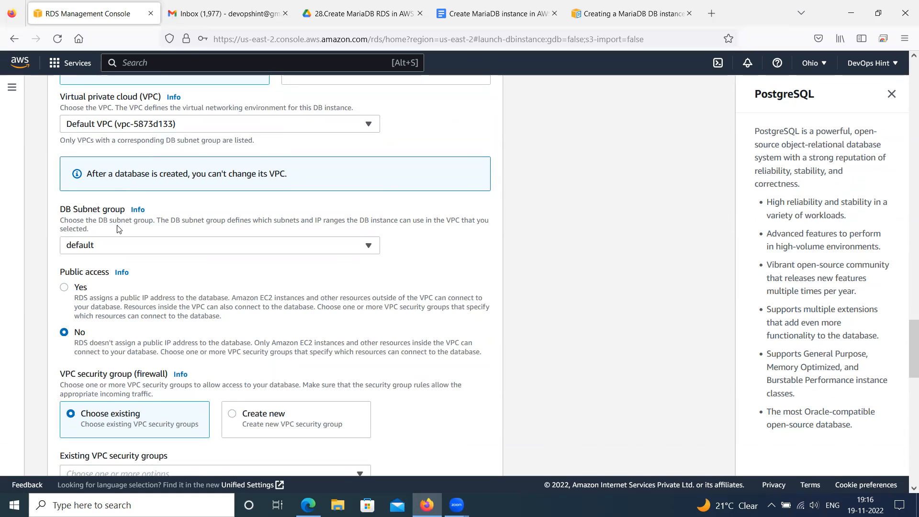
click(118, 248)
click(119, 247)
Review the public access options and check the existing VPC security groups, keeping the default group
scroll(121, 222, down, 2)
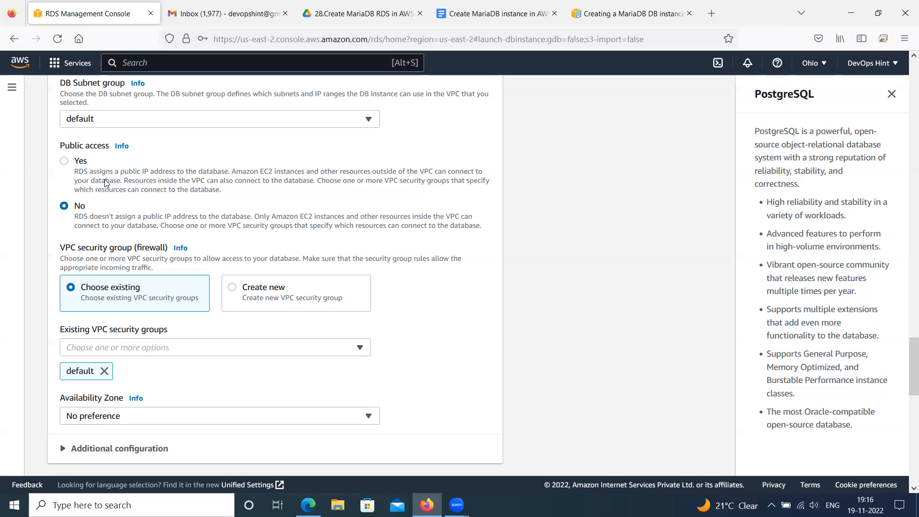
scroll(103, 216, down, 2)
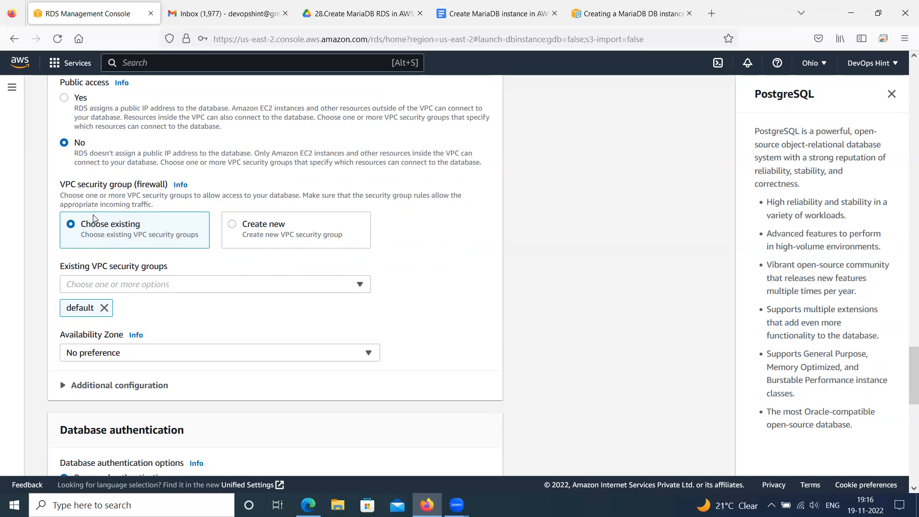
scroll(106, 220, down, 1)
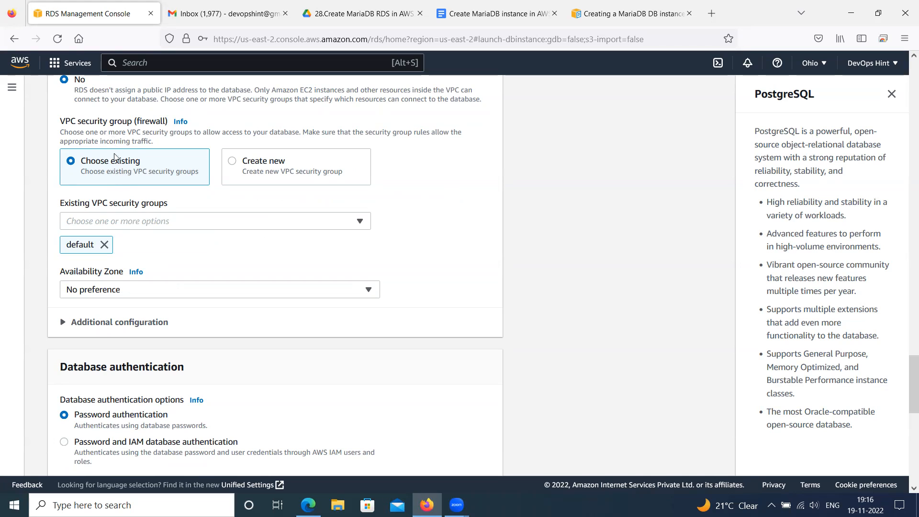
click(133, 219)
click(132, 219)
Review the availability zone, database authentication and enhanced monitoring settings
scroll(98, 247, down, 2)
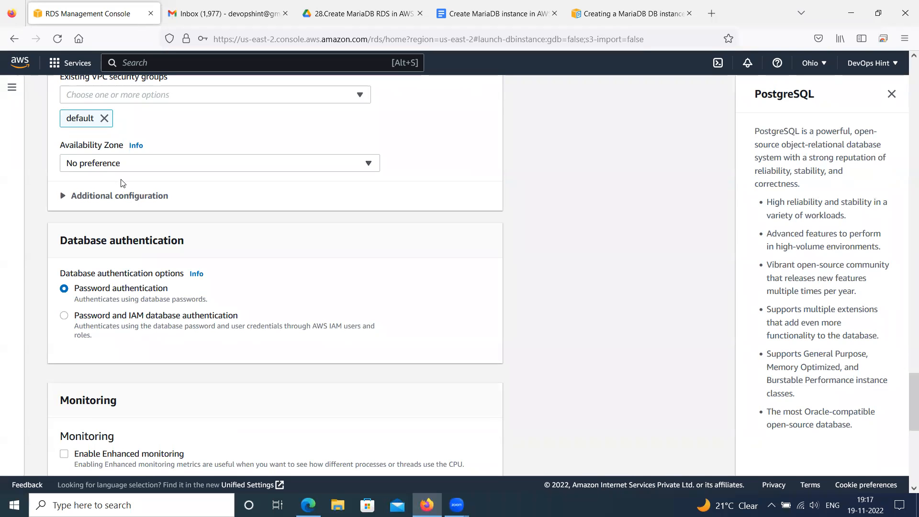
scroll(123, 184, down, 1)
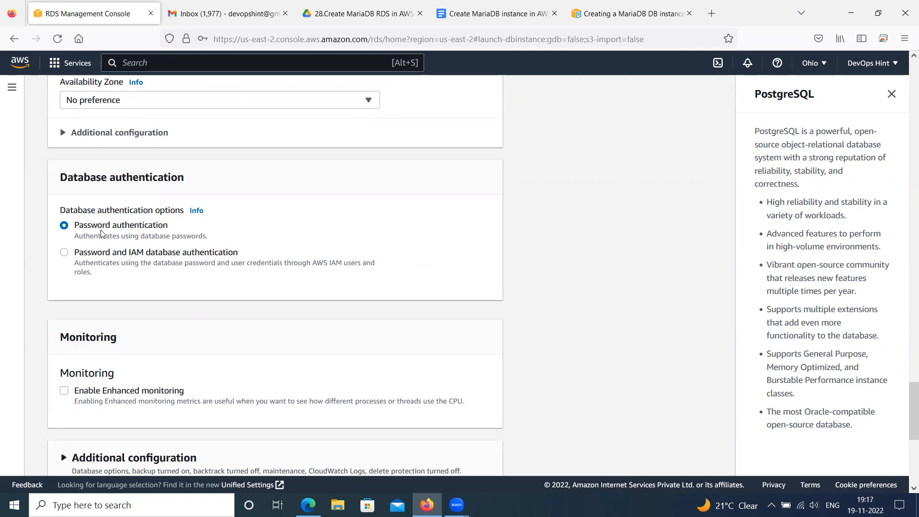
scroll(101, 234, down, 3)
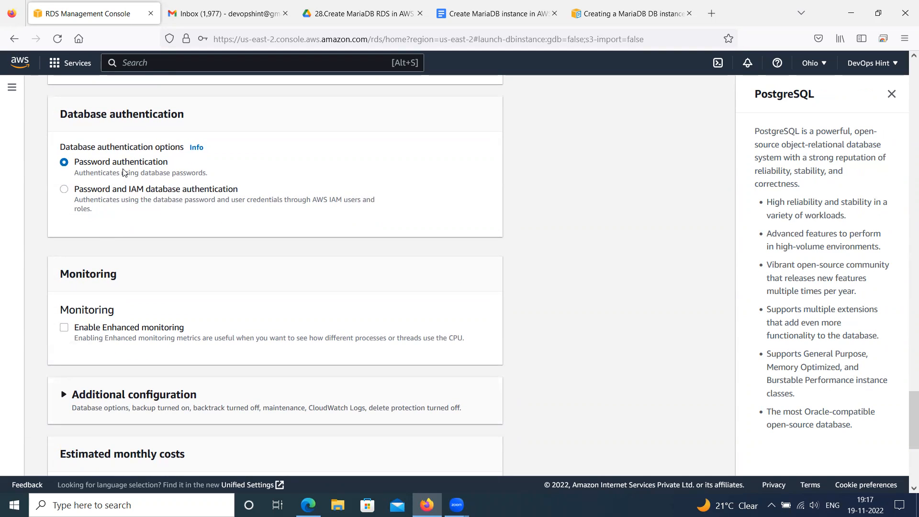
scroll(125, 252, down, 3)
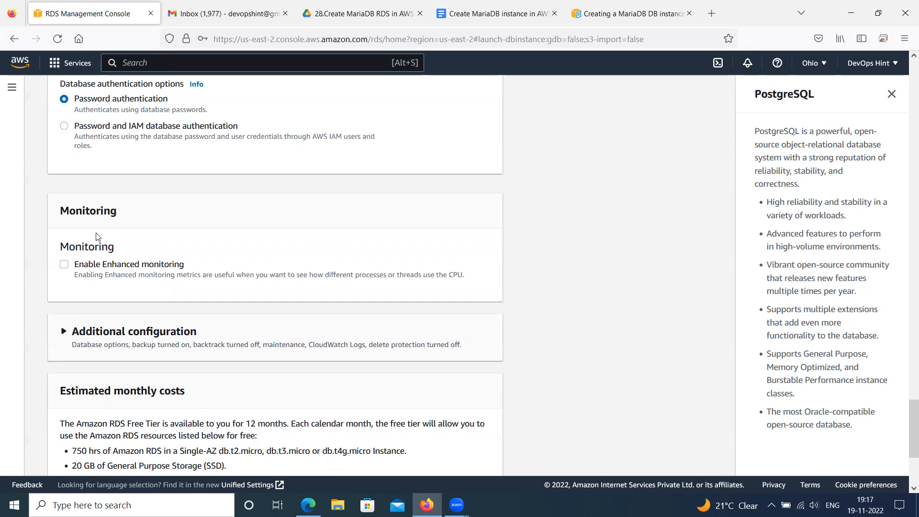
scroll(82, 284, down, 2)
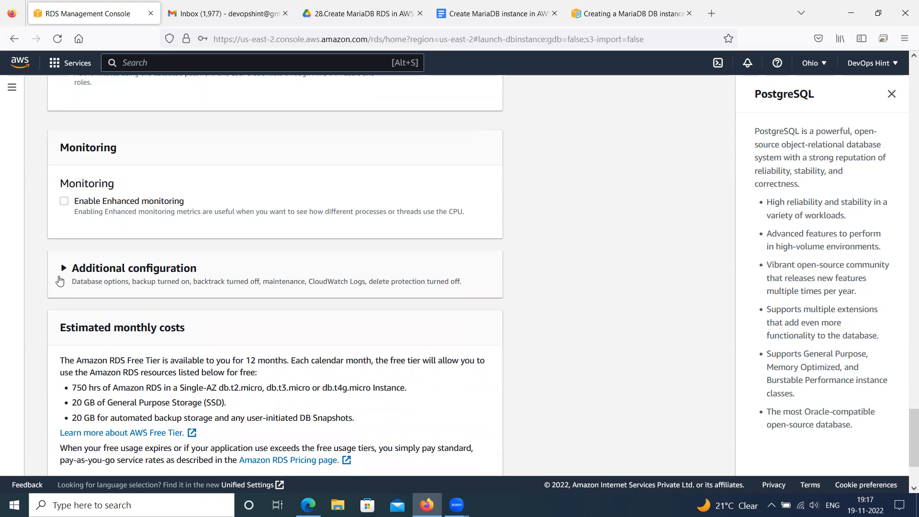
Set the initial database name to test in the additional configuration and keep the default.mariadb10.6 parameter group
click(63, 269)
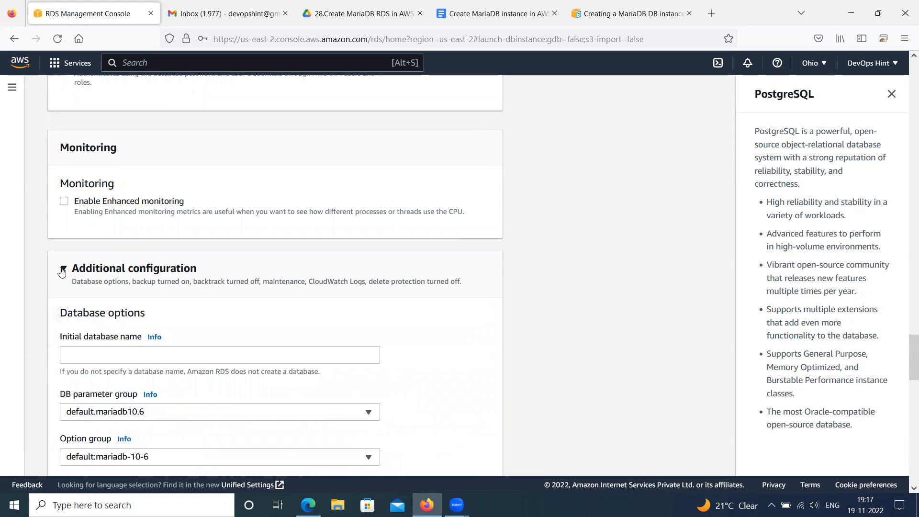
scroll(62, 271, down, 4)
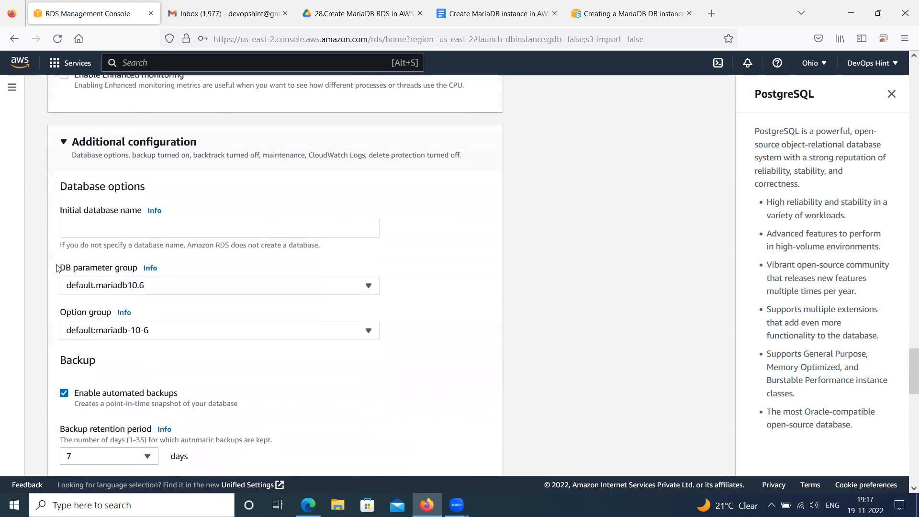
click(87, 234)
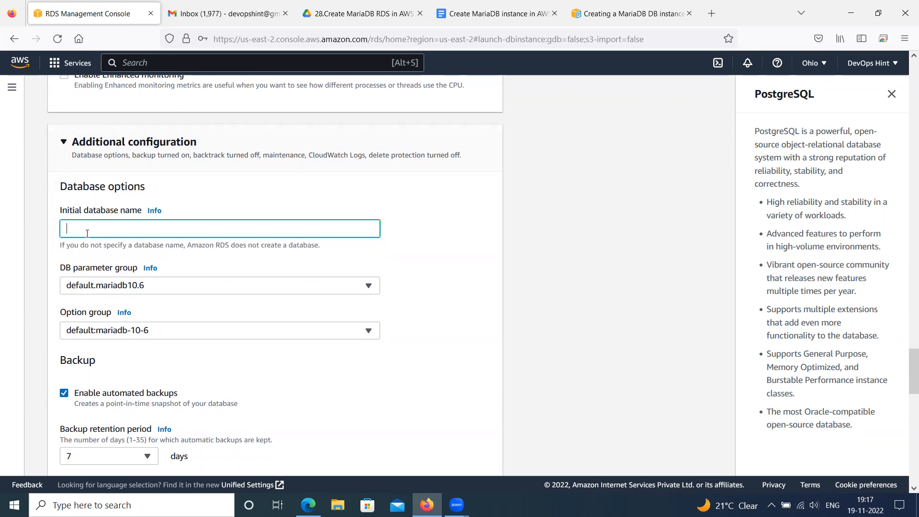
text(te)
click(128, 286)
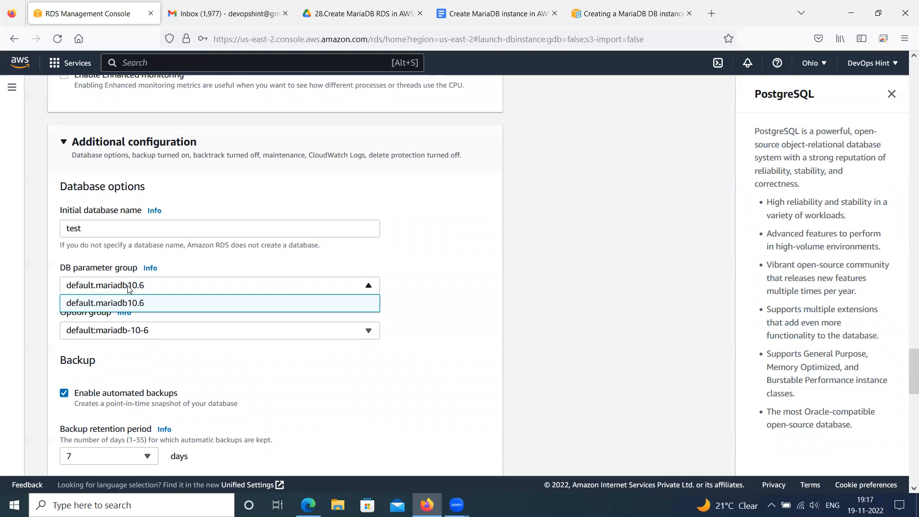
click(128, 285)
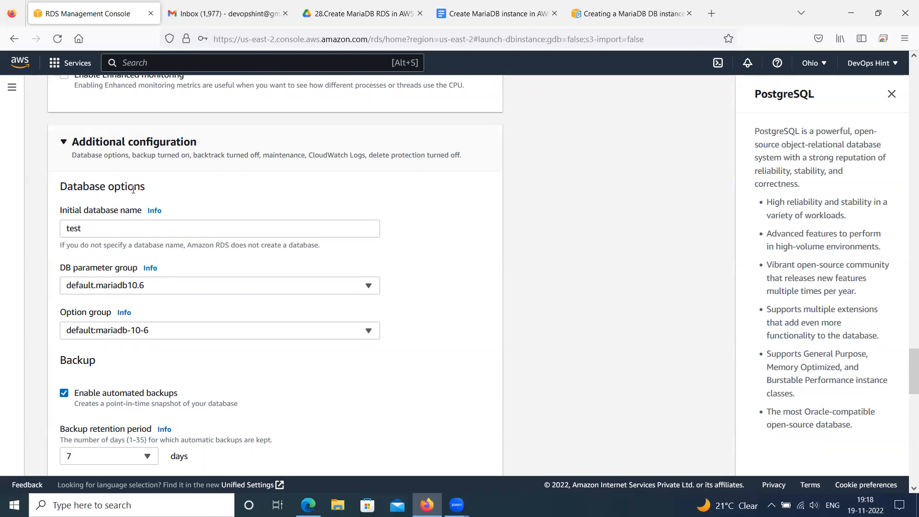
Disable automated backups and review the log types that can be published to Amazon CloudWatch Logs
scroll(132, 289, down, 3)
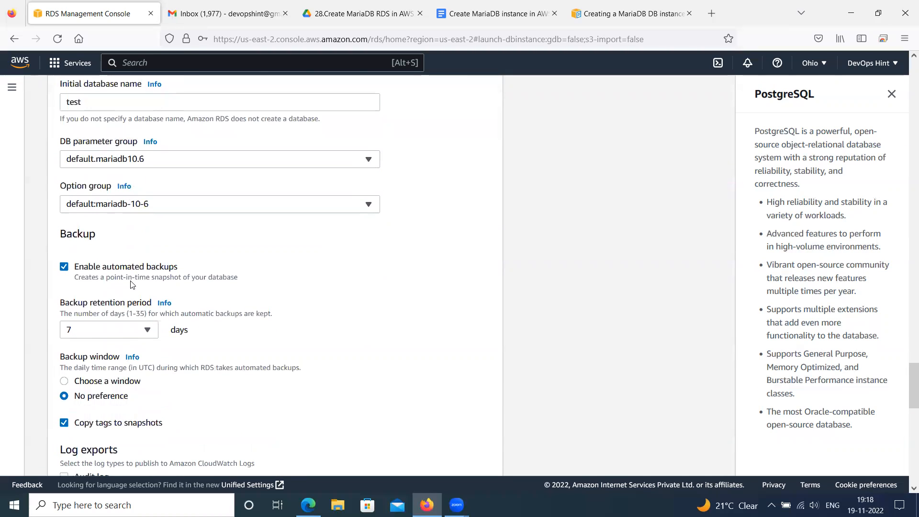
click(64, 267)
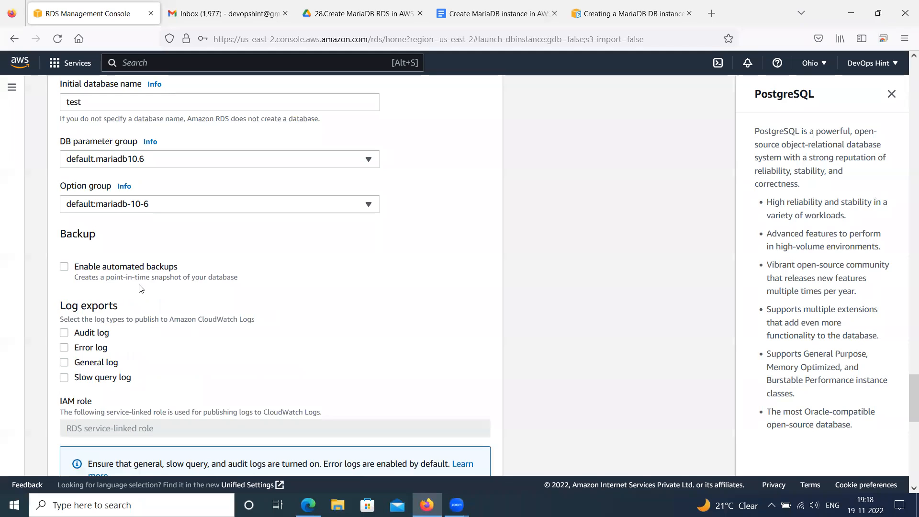
scroll(140, 287, down, 3)
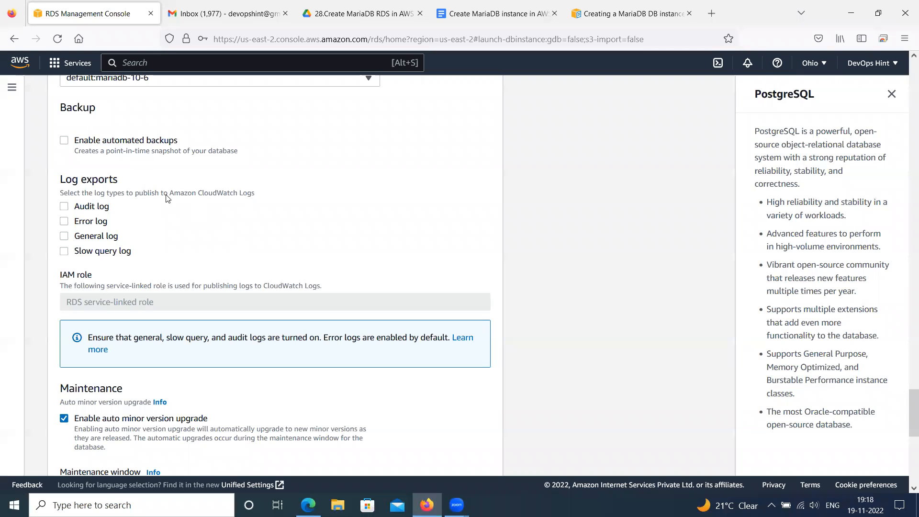
drag(140, 192, 264, 194)
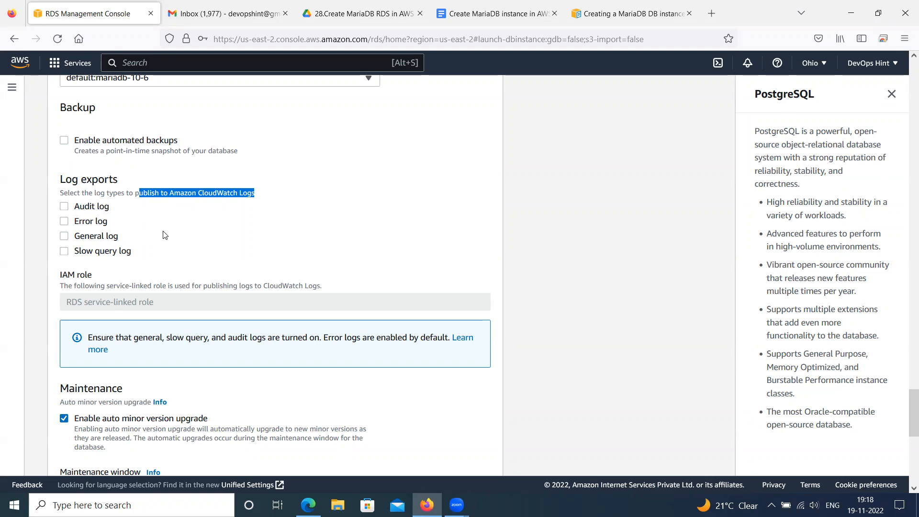
scroll(162, 235, down, 3)
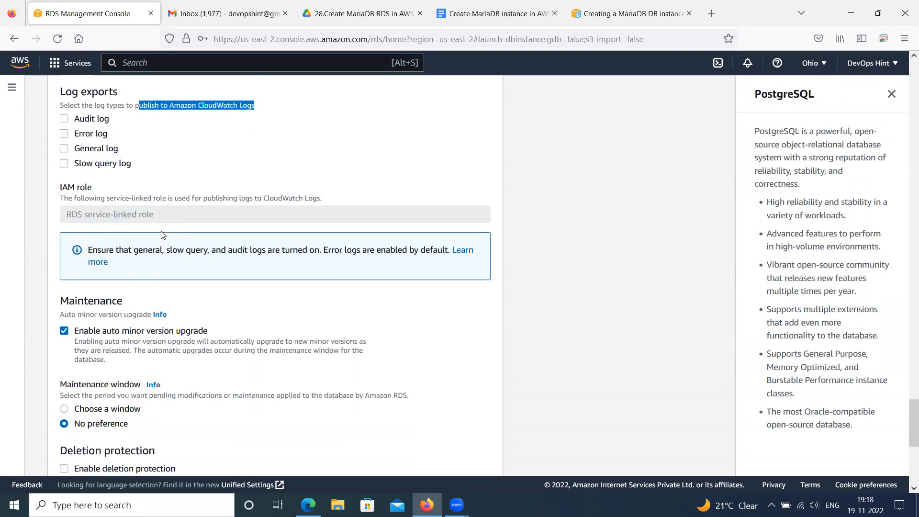
scroll(155, 228, up, 4)
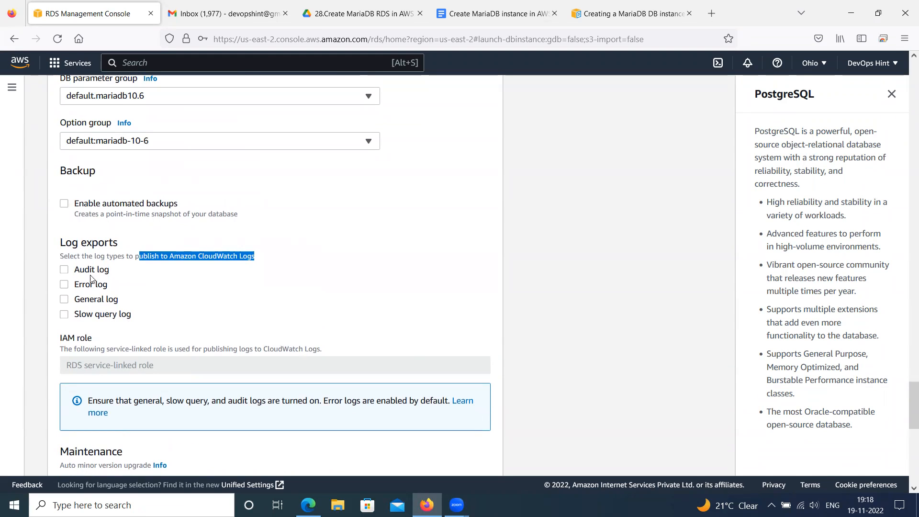
Try choosing a maintenance window and toggling deletion protection, and restore the maintenance window to No preference
scroll(168, 302, down, 2)
scroll(168, 302, down, 2)
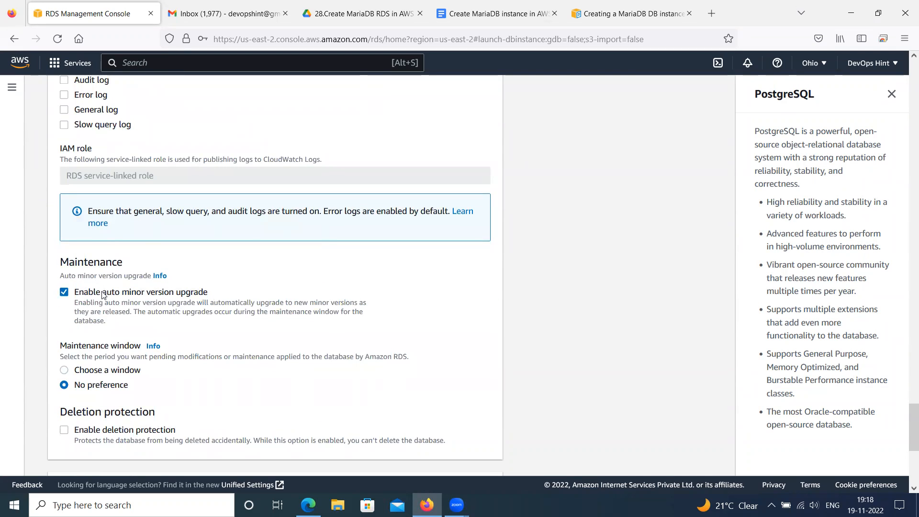
scroll(103, 293, down, 1)
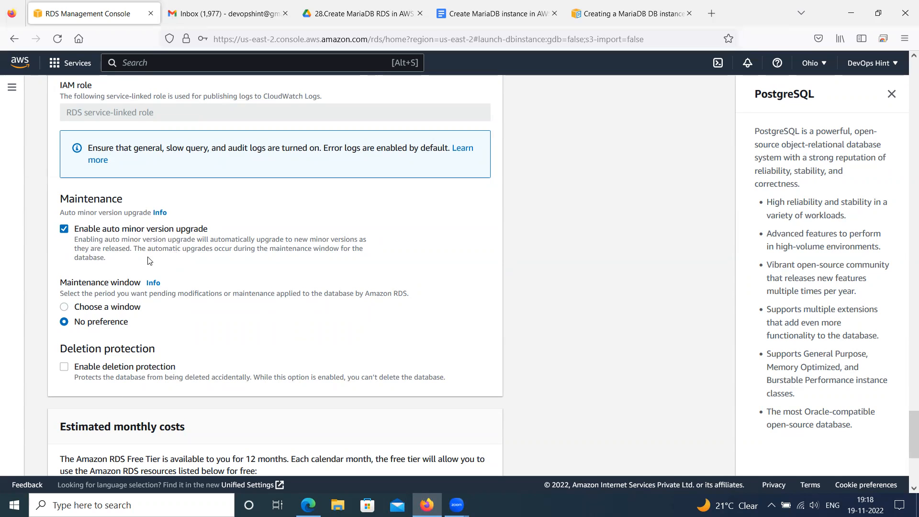
click(65, 308)
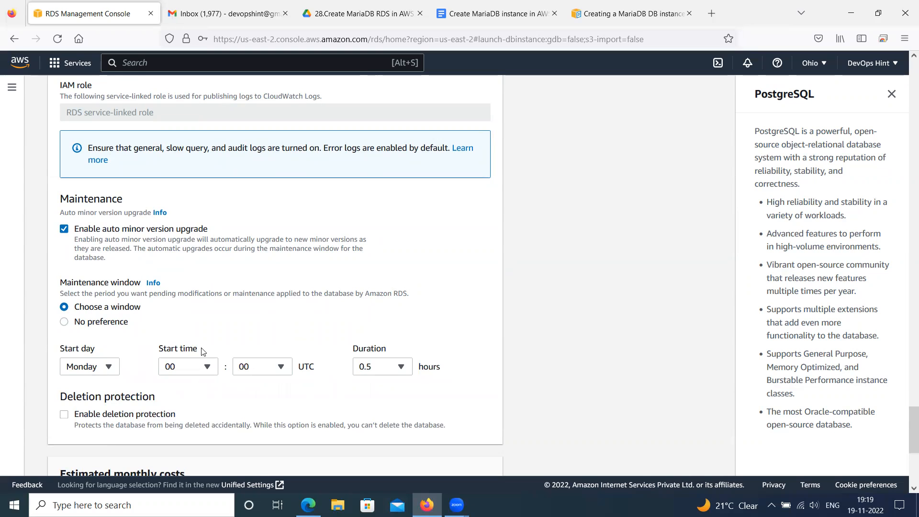
click(64, 416)
click(65, 416)
click(64, 323)
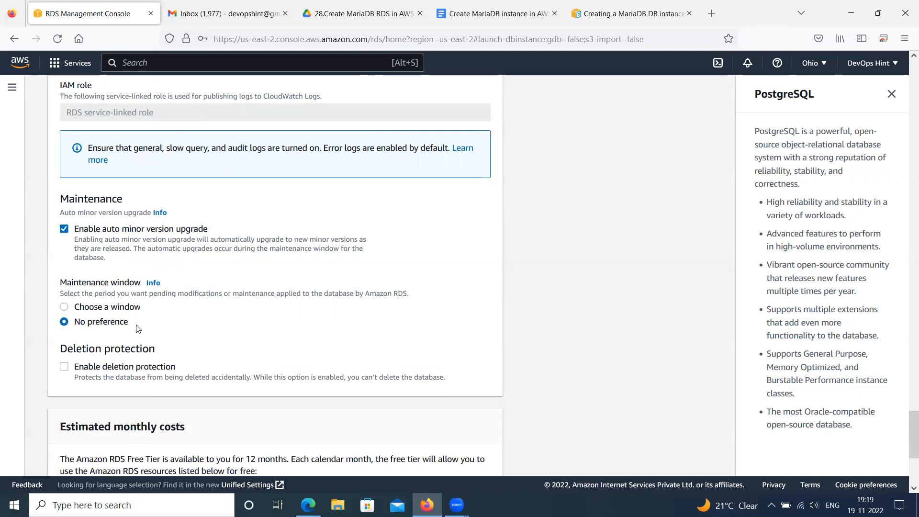
Review deletion protection and the estimated monthly costs, and recheck the template, instance identifier and database options
scroll(138, 306, down, 3)
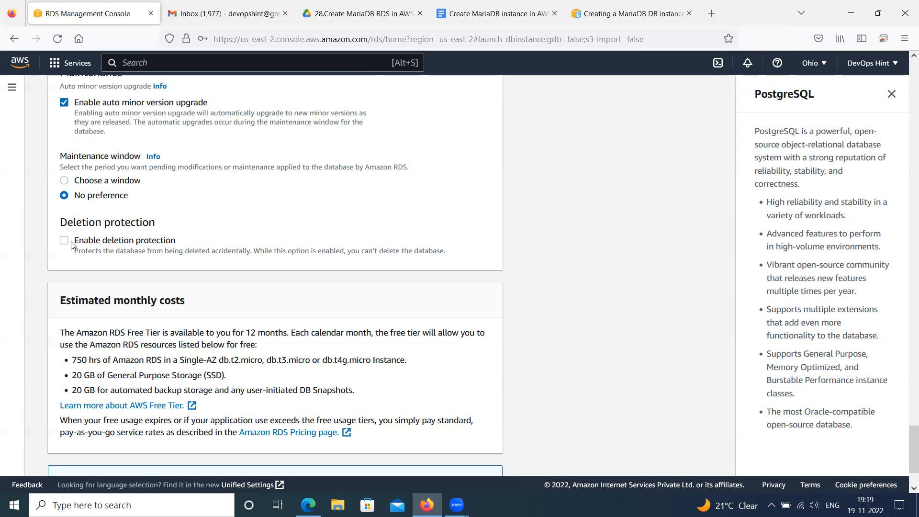
scroll(107, 248, down, 1)
scroll(106, 248, down, 3)
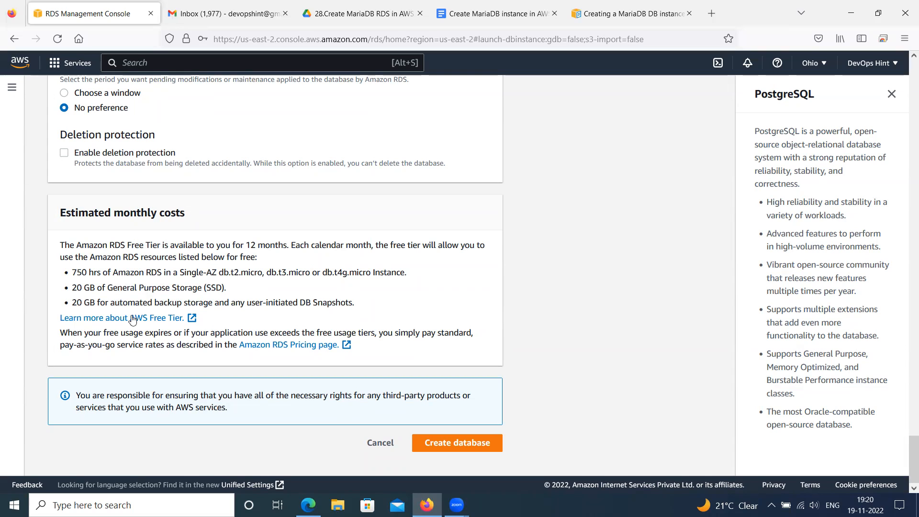
scroll(222, 305, up, 10)
scroll(206, 302, up, 15)
scroll(187, 293, up, 15)
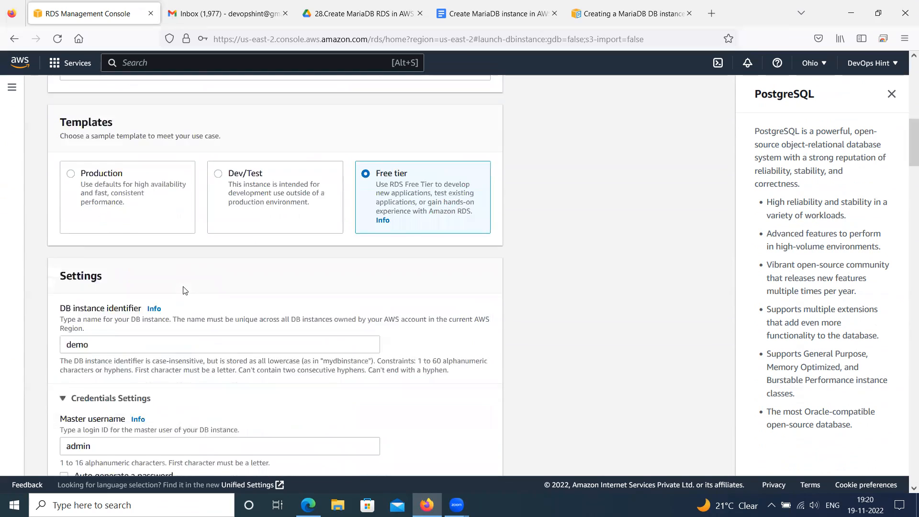
scroll(184, 290, down, 20)
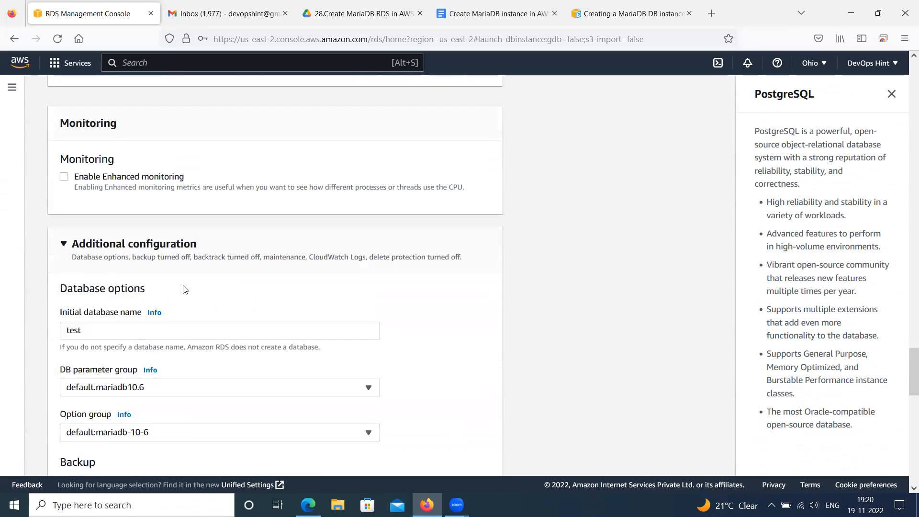
Create the database with the configured settings and open the demo instance to review its connectivity and security details
scroll(185, 290, down, 20)
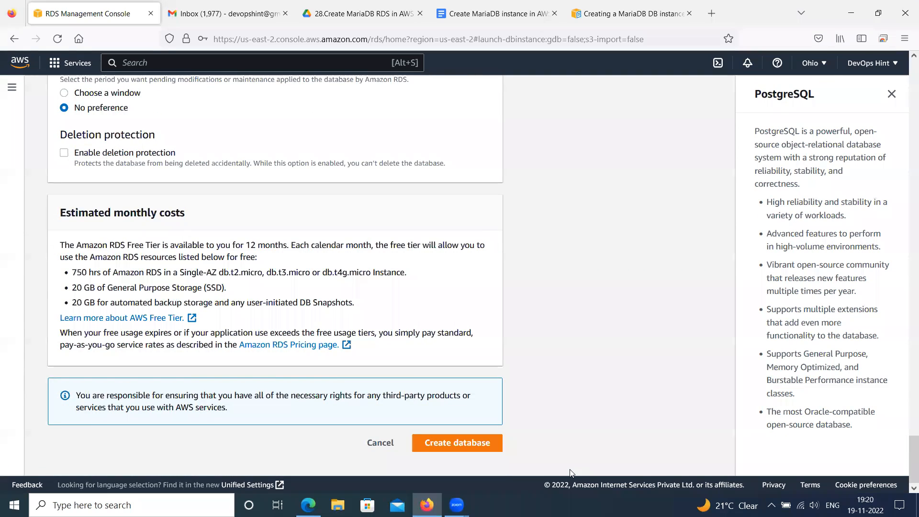
click(441, 445)
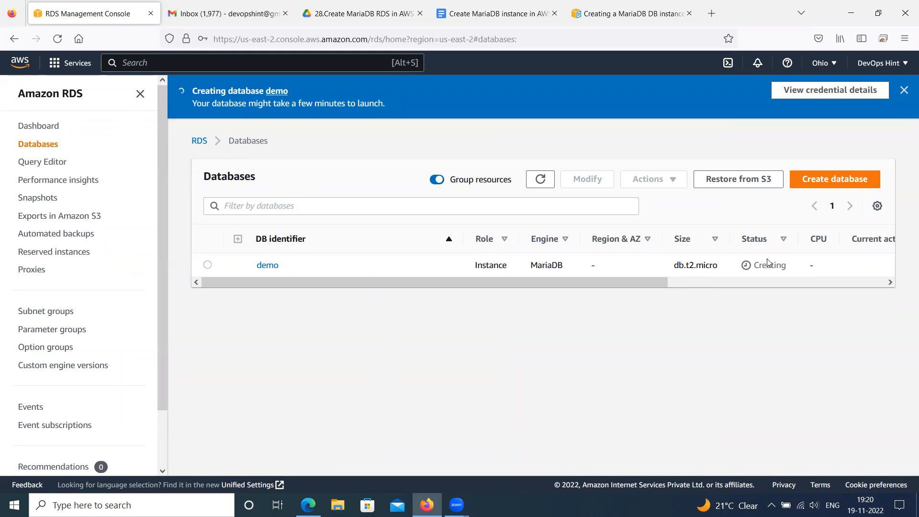
click(268, 265)
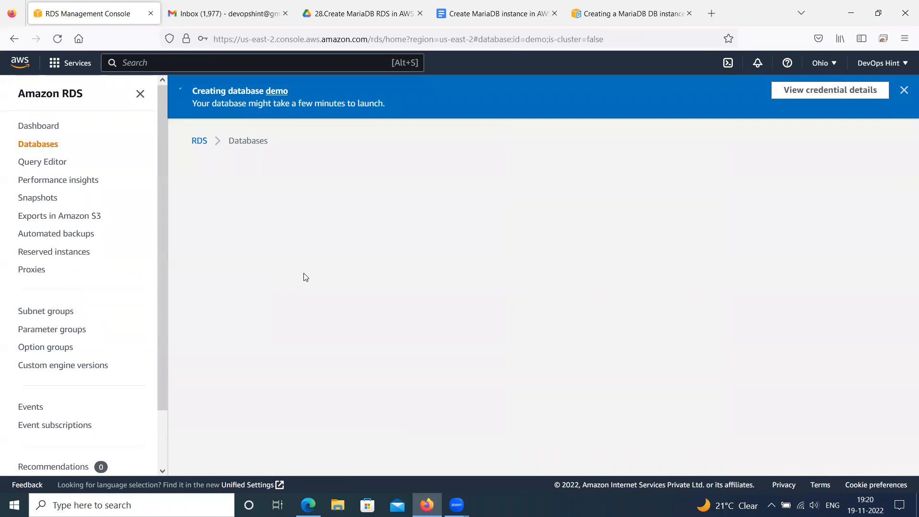
scroll(248, 228, down, 4)
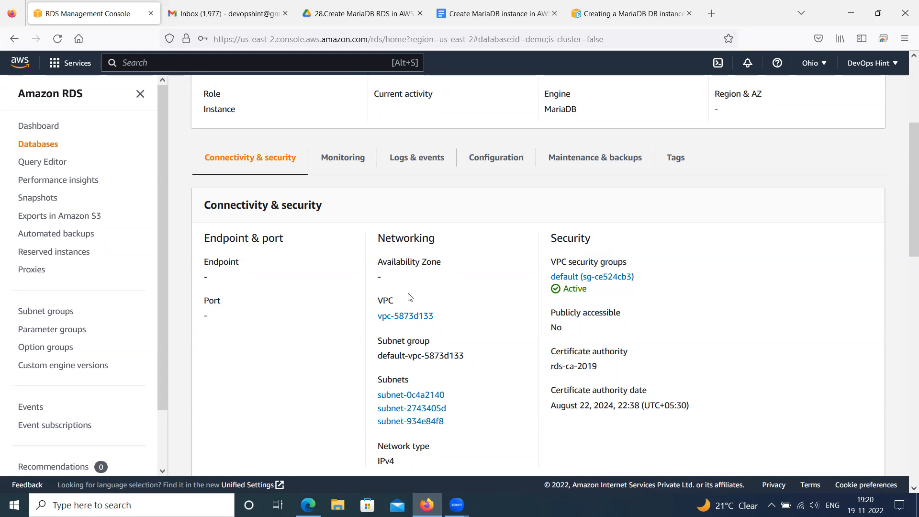
scroll(412, 278, up, 2)
scroll(413, 271, down, 3)
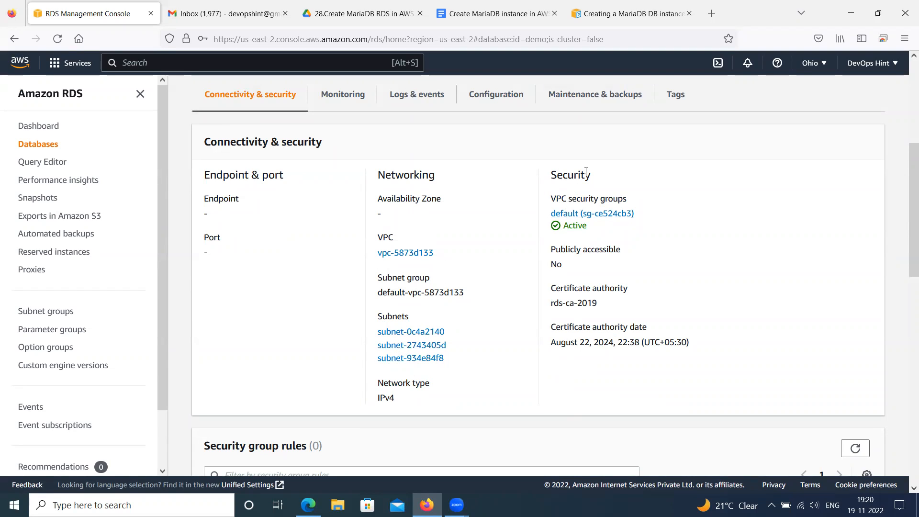
Open the details page of the default VPC security group attached to the demo database, dismissing the Reachability Analyzer notice
click(598, 220)
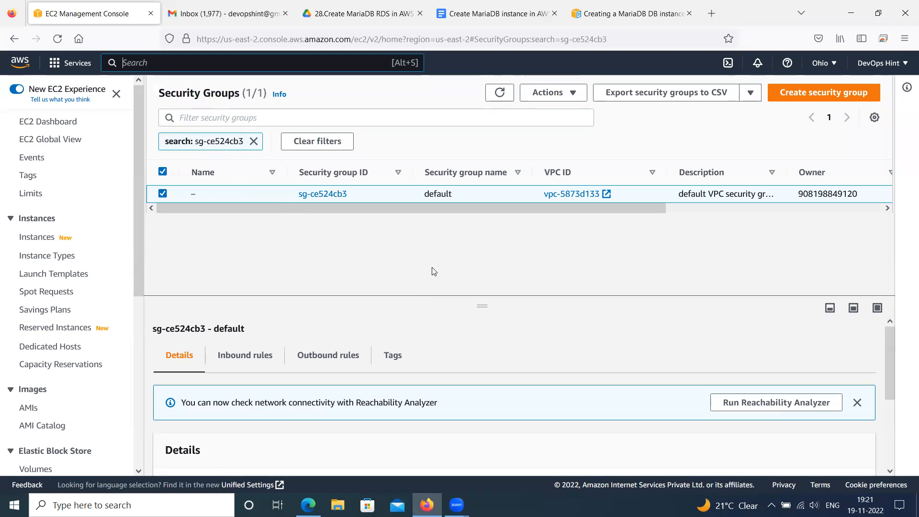
click(857, 402)
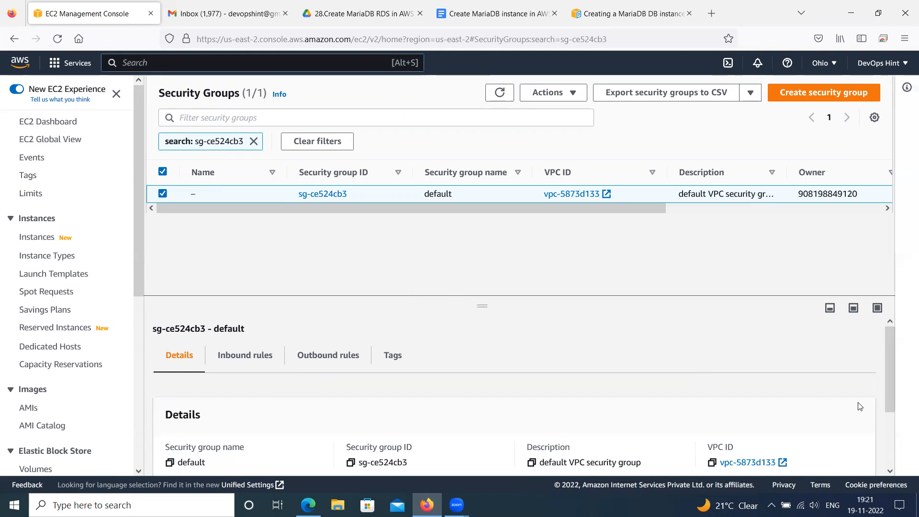
scroll(763, 387, down, 2)
scroll(683, 361, up, 3)
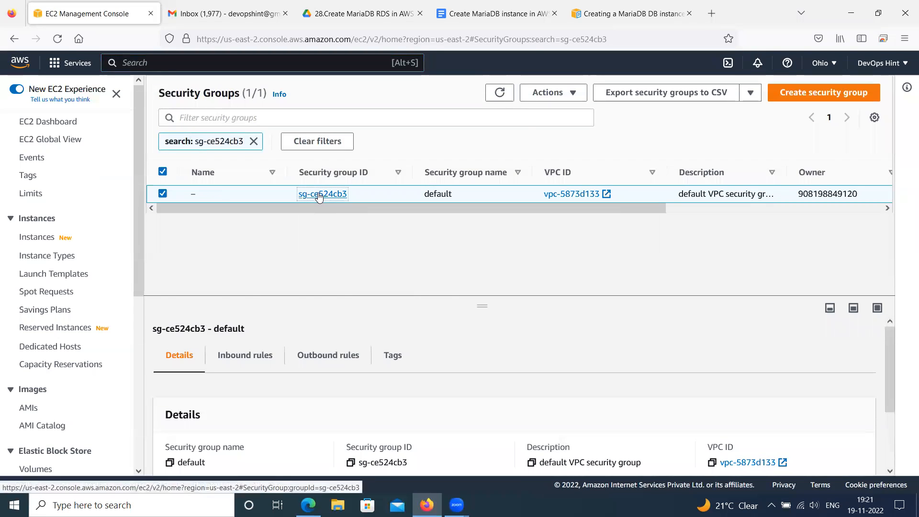
click(318, 194)
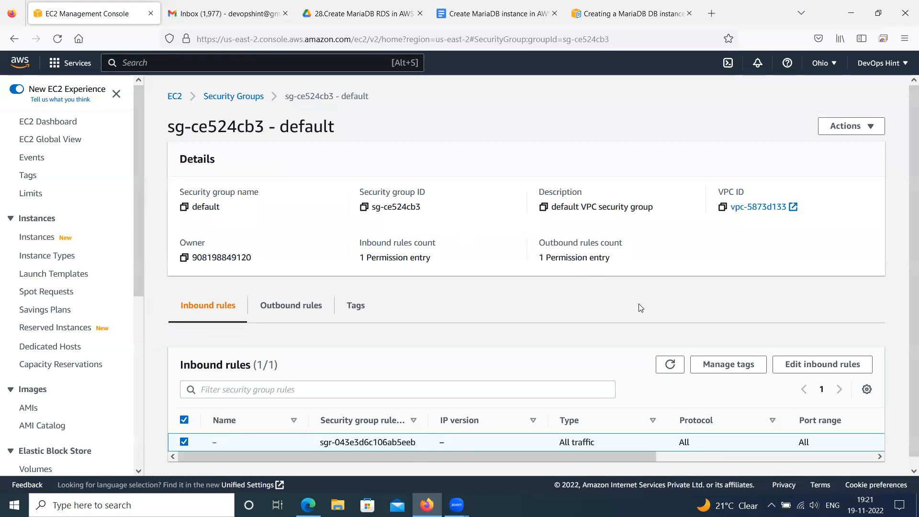
Add a Custom TCP inbound rule for port 3306 with source Anywhere-IPv4 to the default security group and save the rules
scroll(641, 311, down, 1)
click(809, 355)
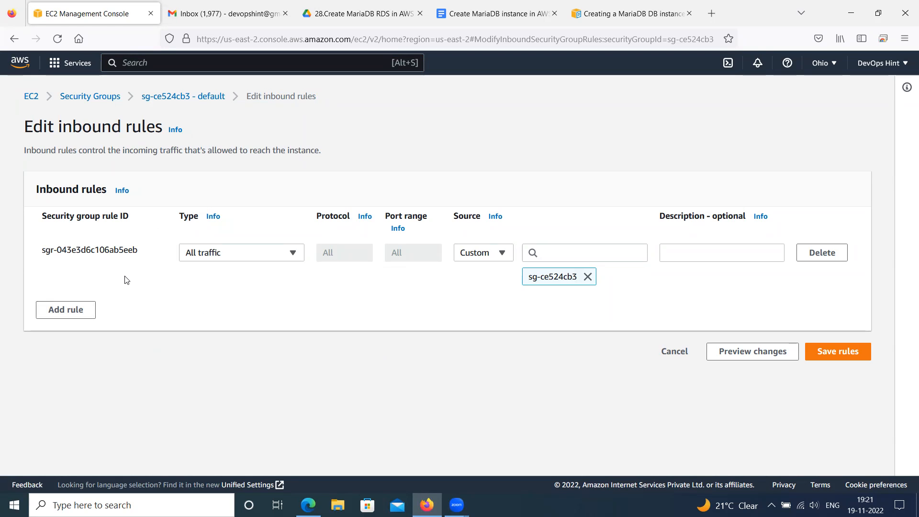
click(73, 314)
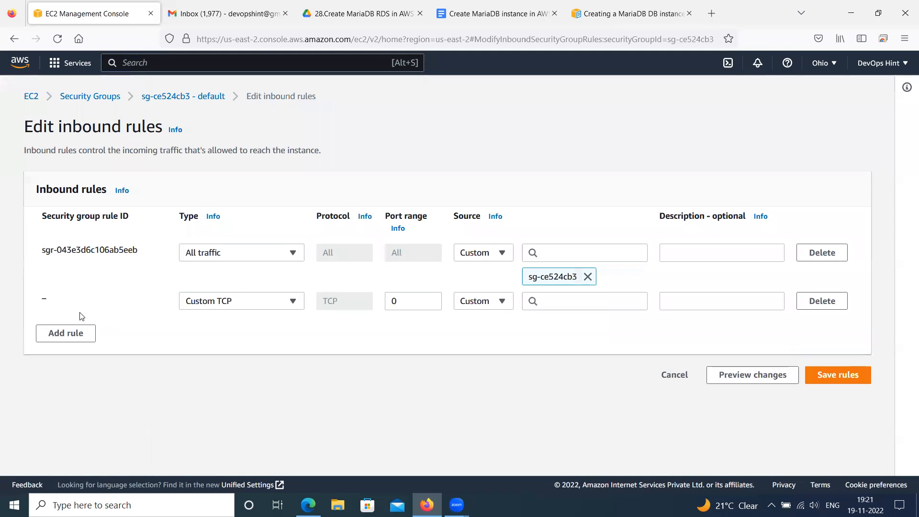
drag(410, 301, 373, 300)
text(3306)
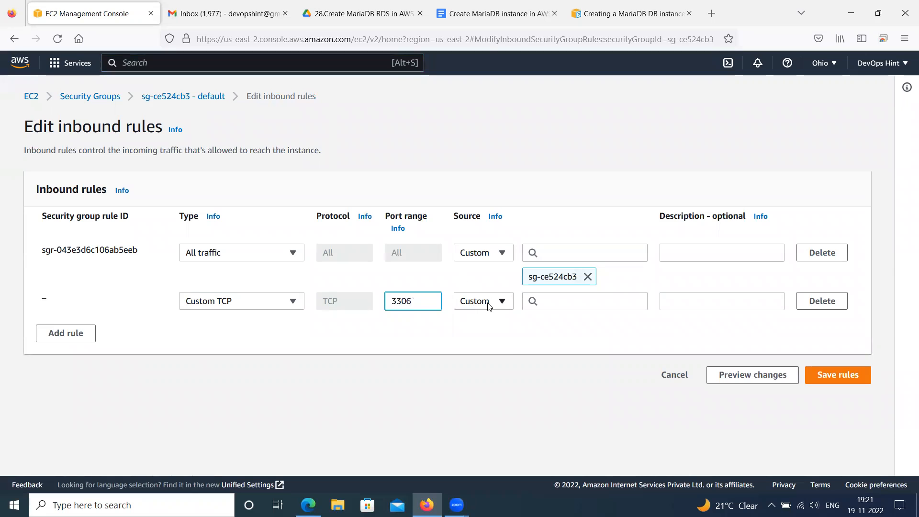
click(489, 306)
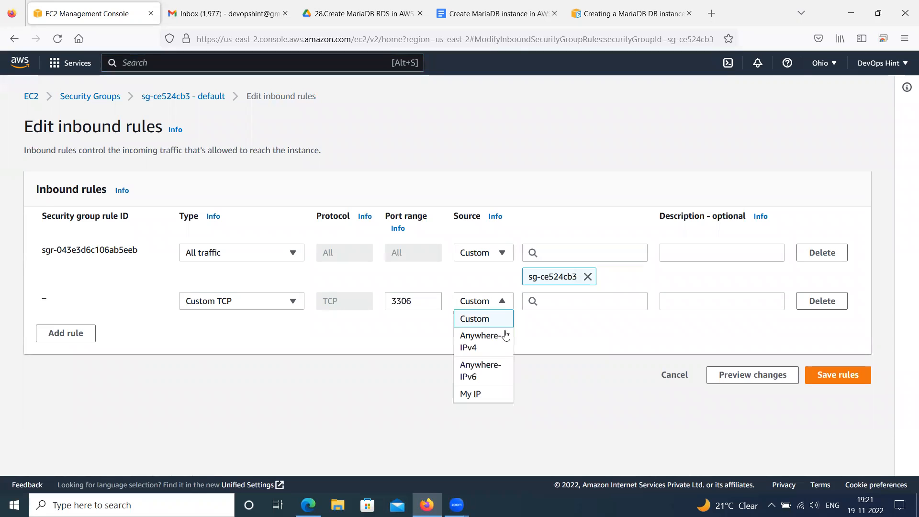
click(479, 347)
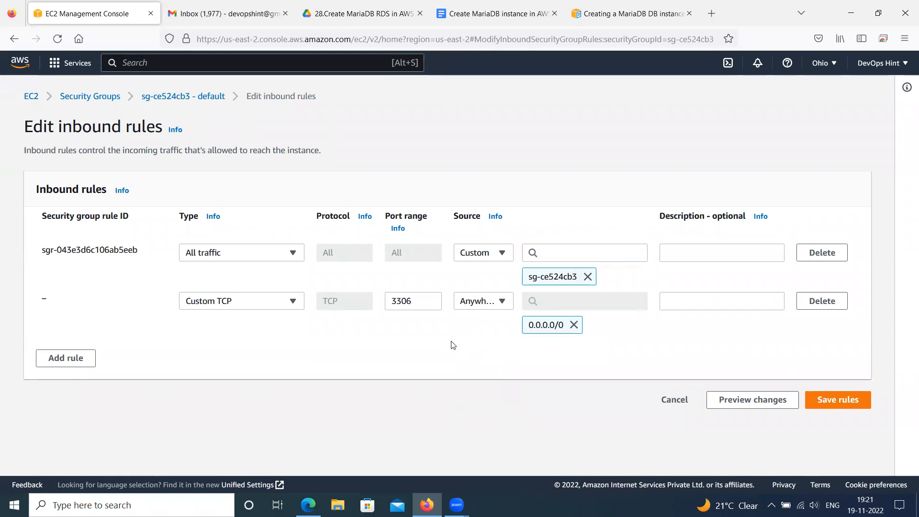
click(830, 403)
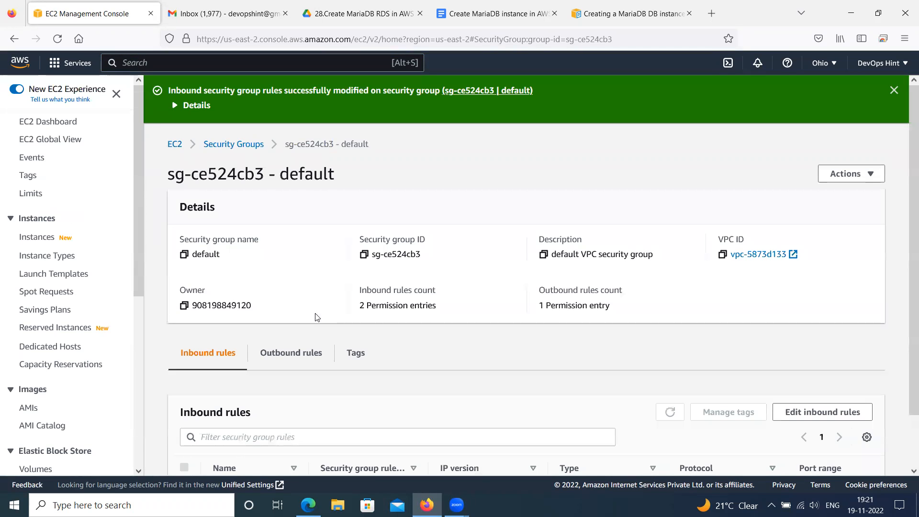
Review the default security group's inbound rules, then add and save an SSH rule with source Anywhere-IPv4
scroll(357, 320, down, 3)
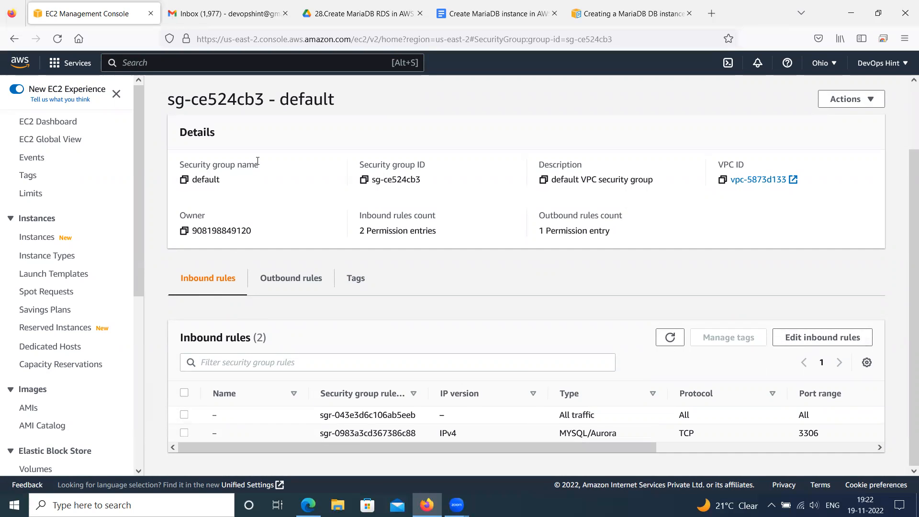
drag(172, 100, 365, 106)
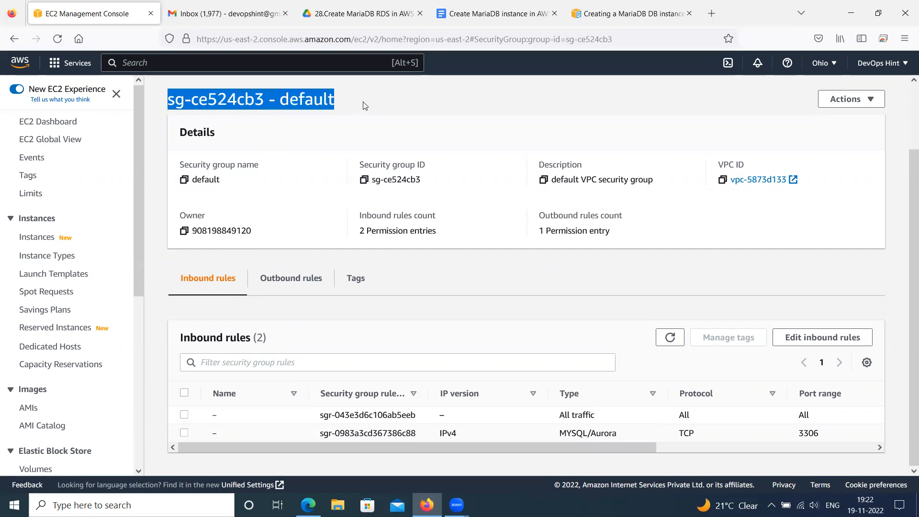
click(818, 338)
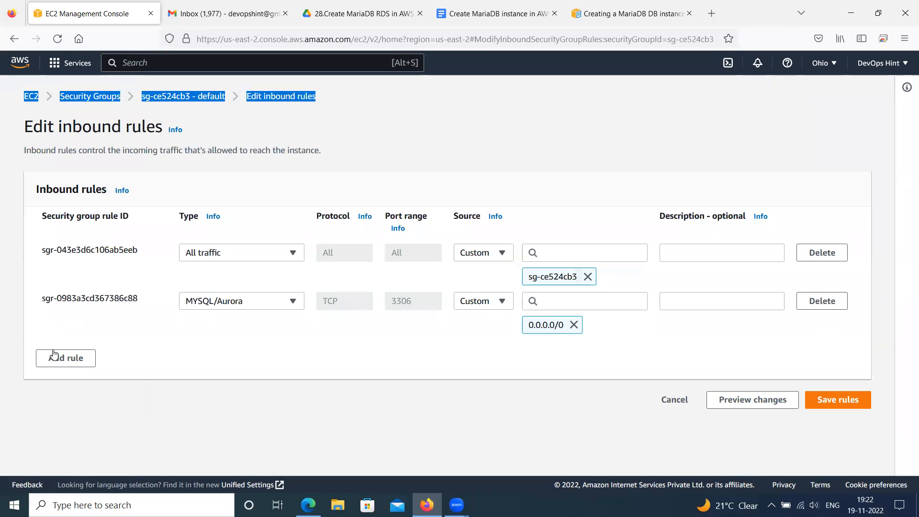
click(62, 358)
click(225, 350)
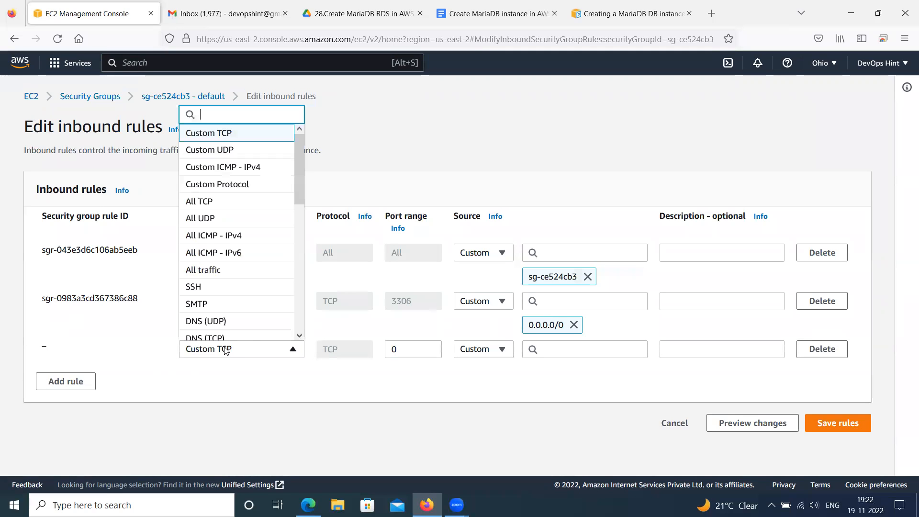
click(214, 287)
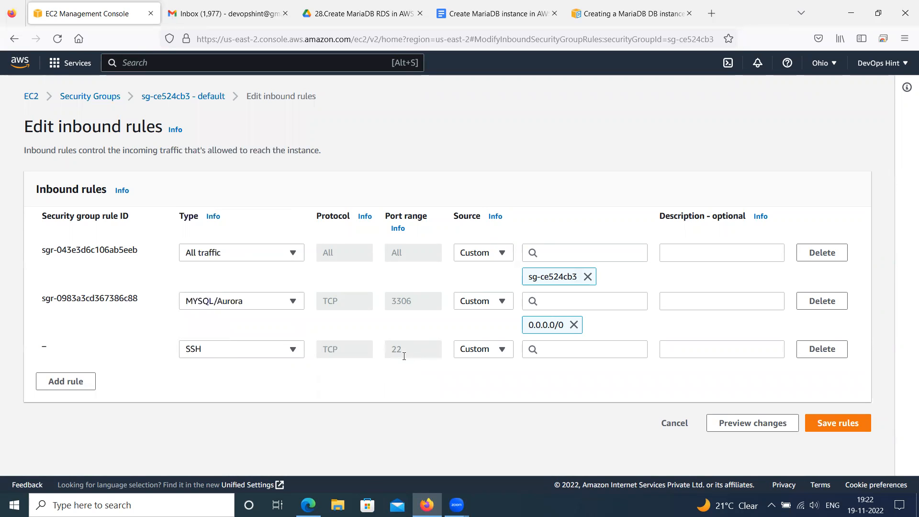
click(476, 349)
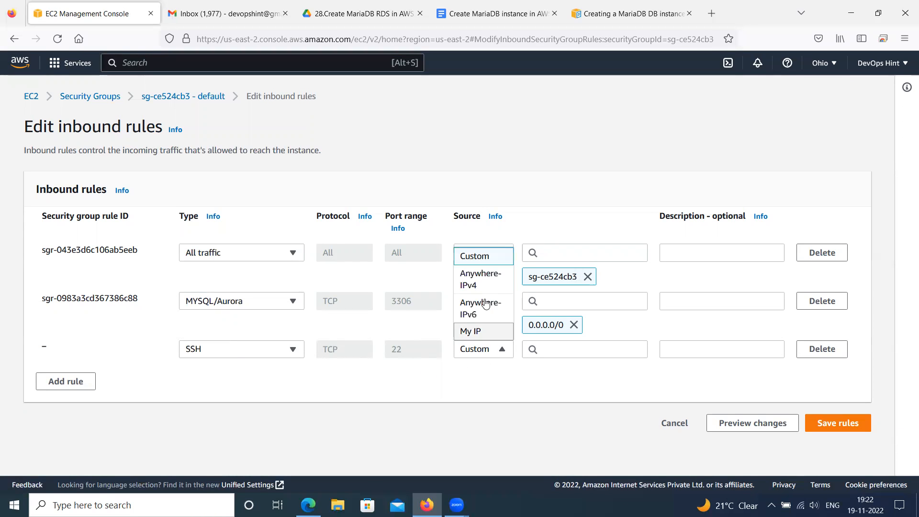
click(471, 276)
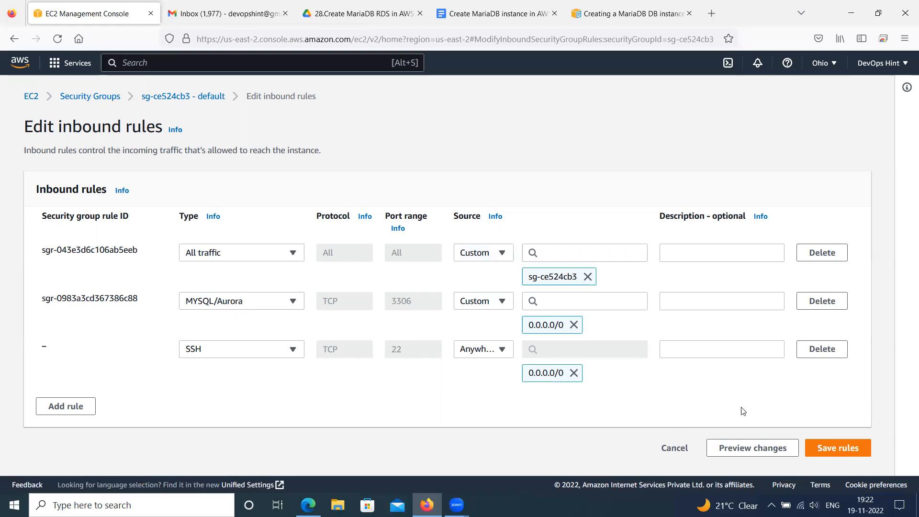
click(831, 451)
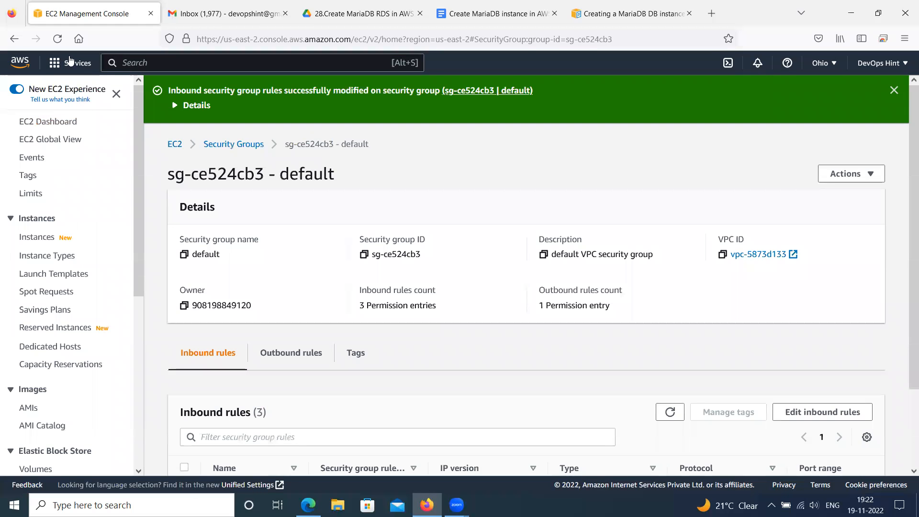
Return to the RDS databases list and check the status of the demo instance
click(57, 66)
click(292, 203)
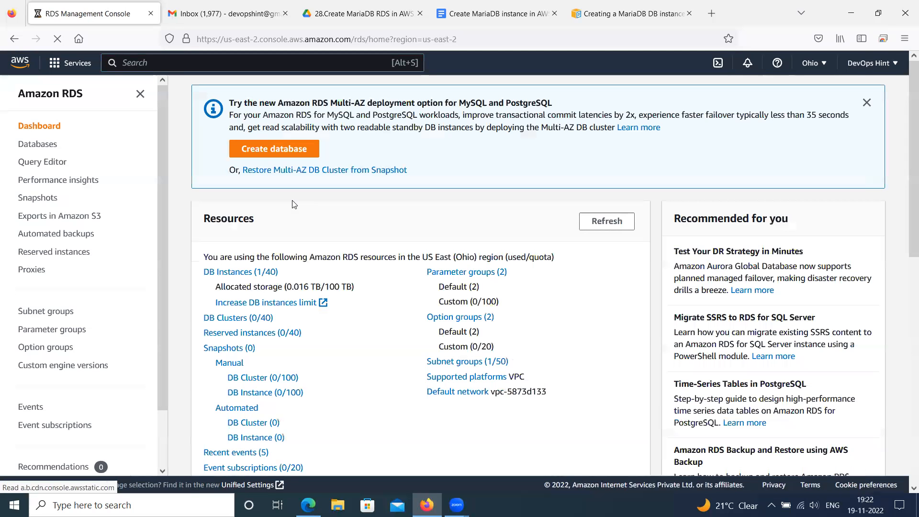
click(244, 273)
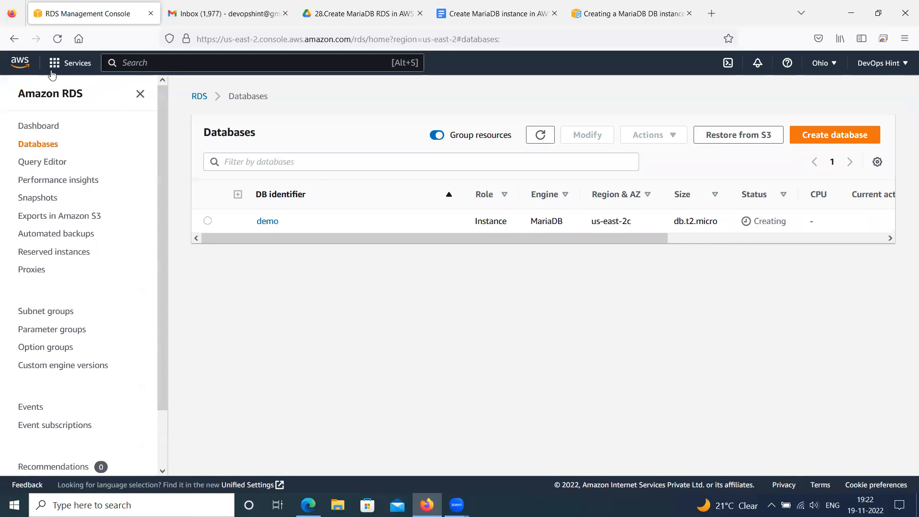
Switch to the EC2 dashboard, check the selected region, and open the list of running instances
click(67, 63)
click(286, 203)
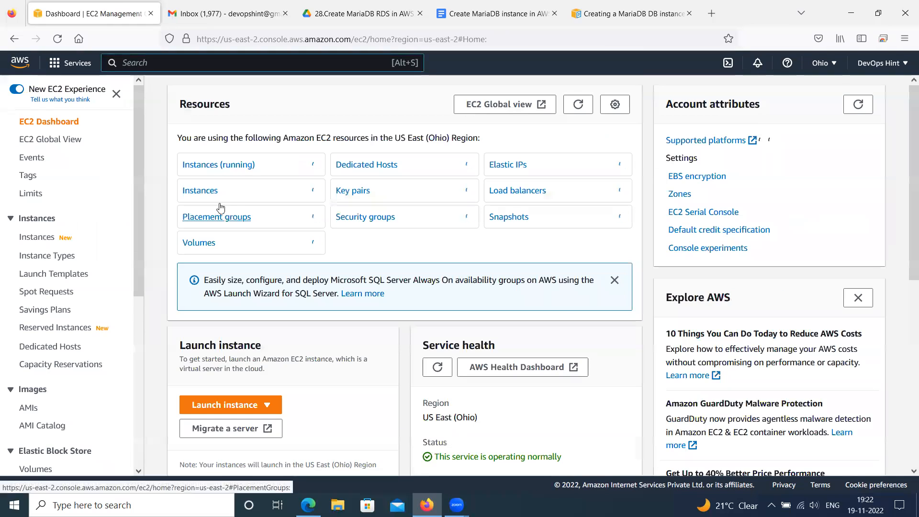
click(823, 65)
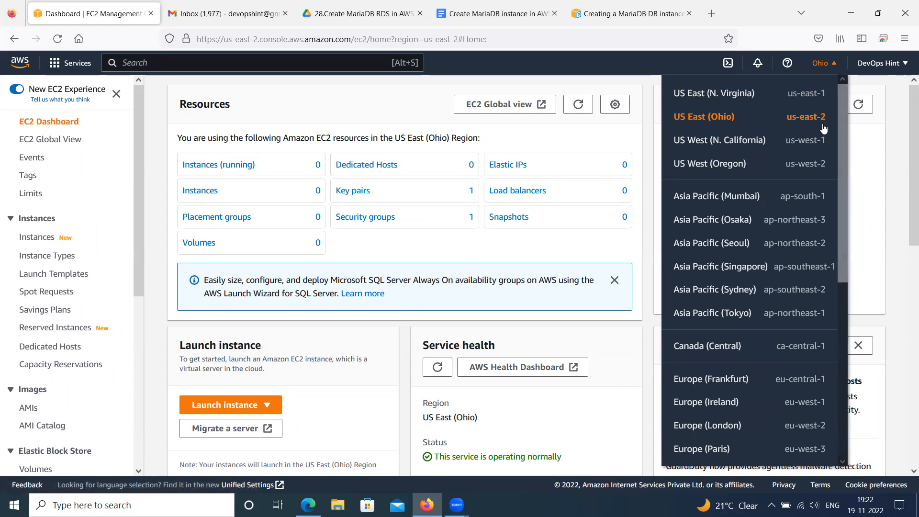
click(861, 153)
click(297, 169)
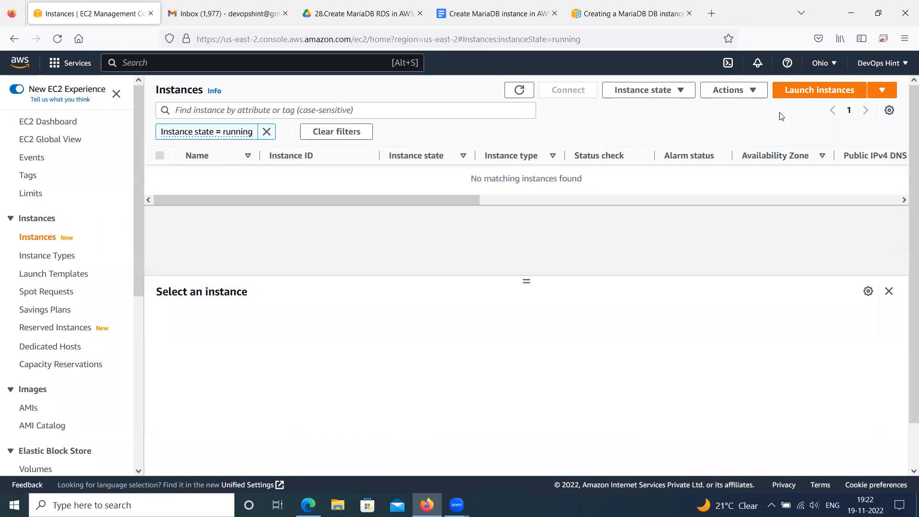
Start launching a new EC2 instance and name it MariaDB-SSH
click(811, 92)
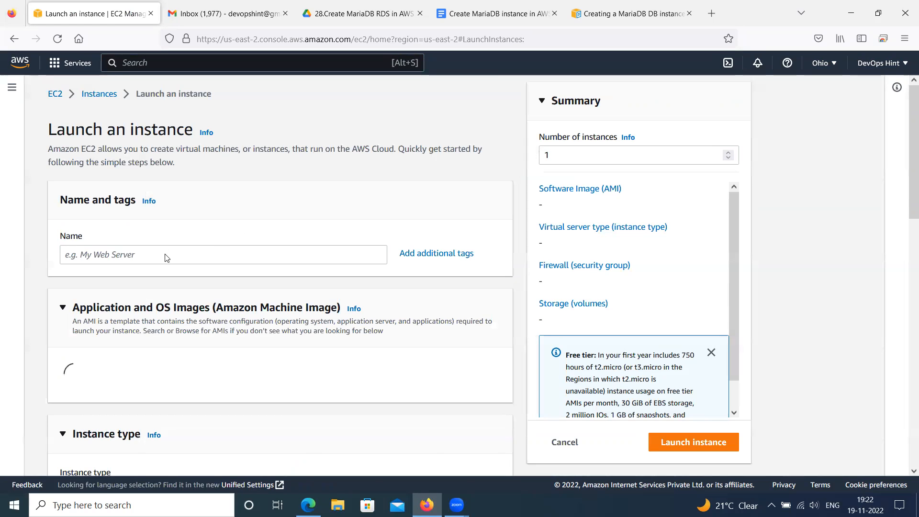
click(166, 253)
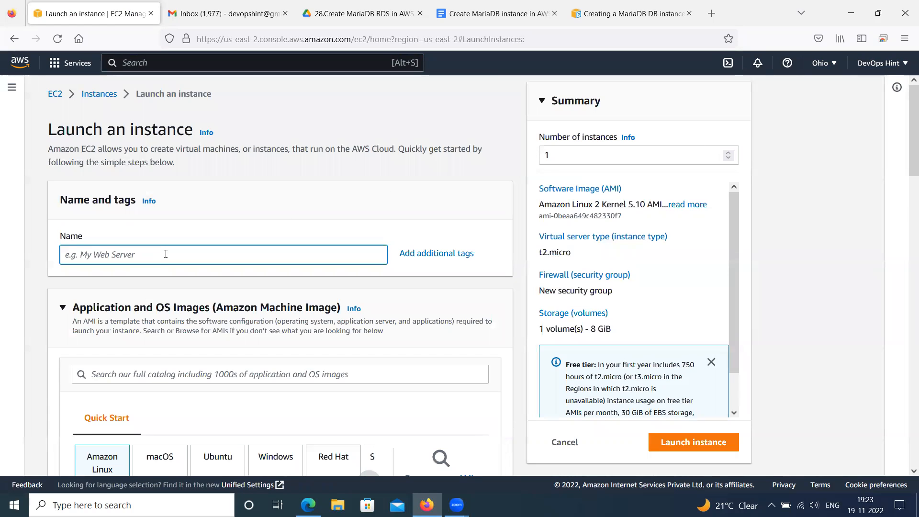
text(MariaDB-)
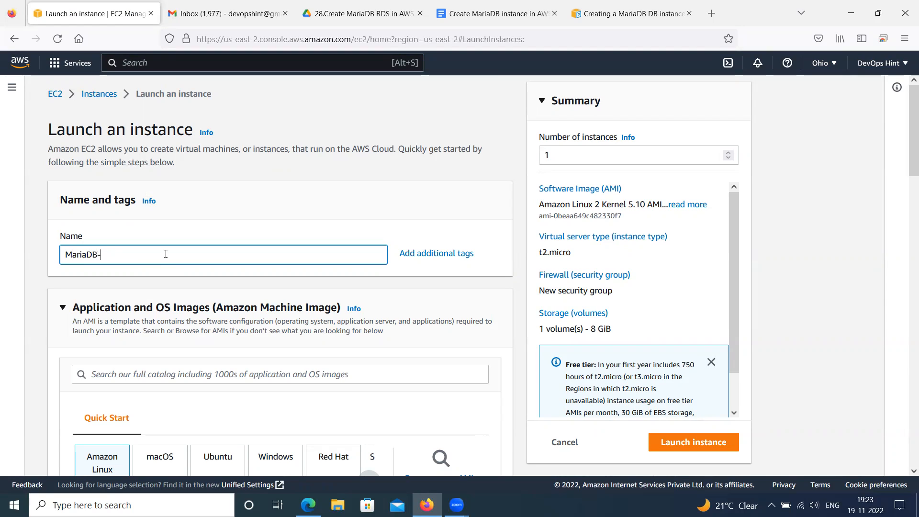
text(SSH)
Choose the Ubuntu Server 22.04 LTS image for the instance, keeping the 64-bit (x86) architecture and t2.micro instance type
scroll(175, 275, down, 4)
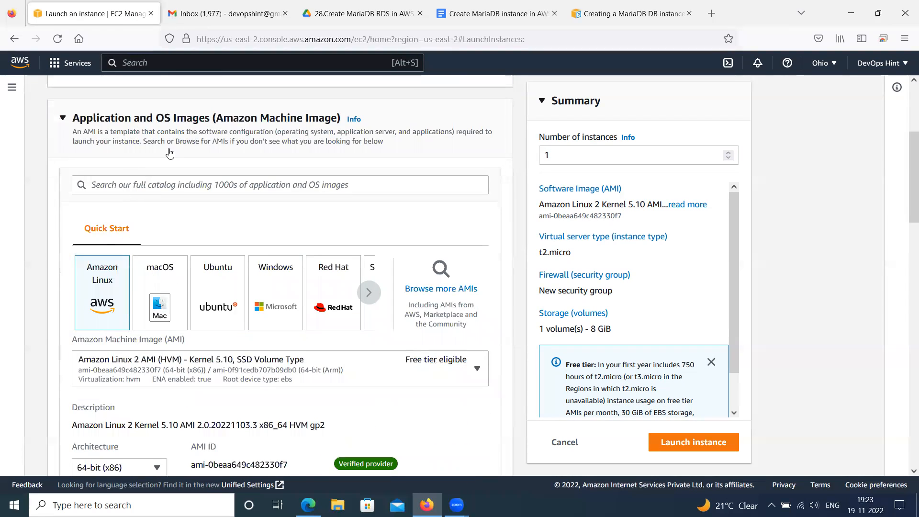
click(216, 305)
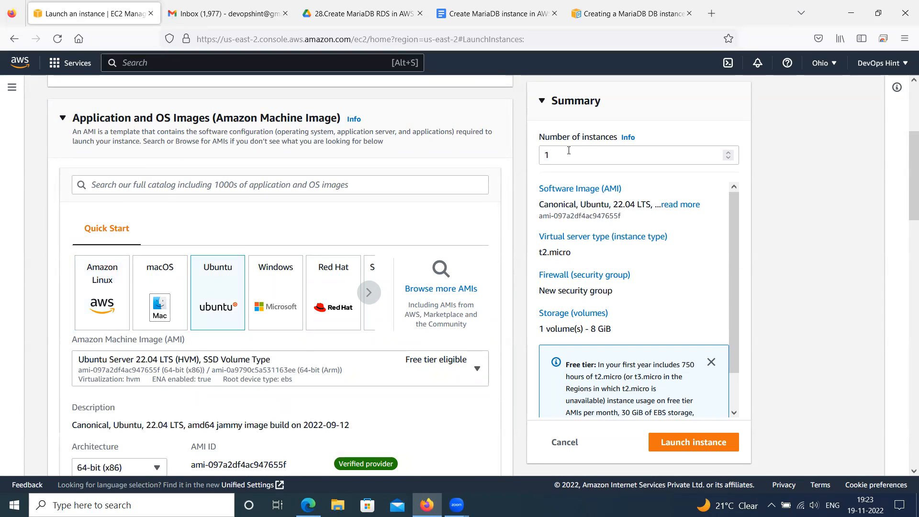
scroll(311, 266, down, 4)
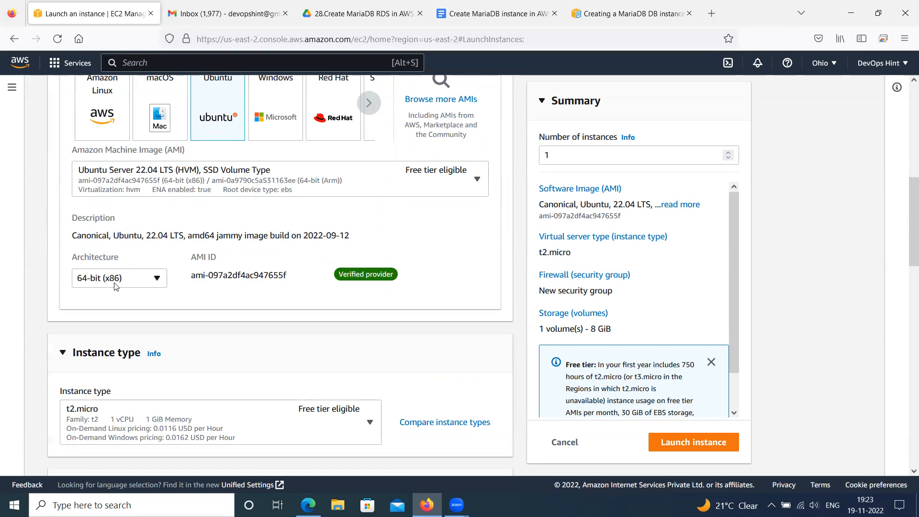
scroll(114, 284, down, 3)
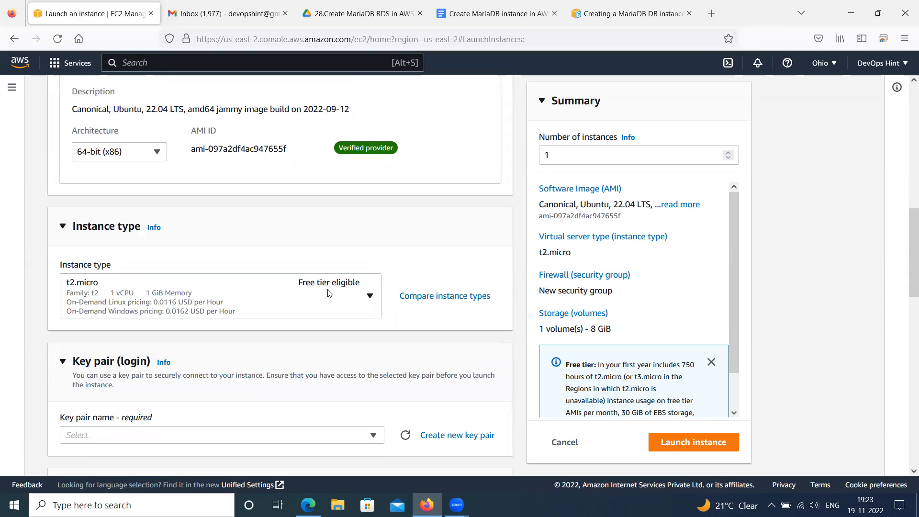
Select the existing devopshint-uw2 key pair for logging in to the new instance
scroll(326, 293, down, 3)
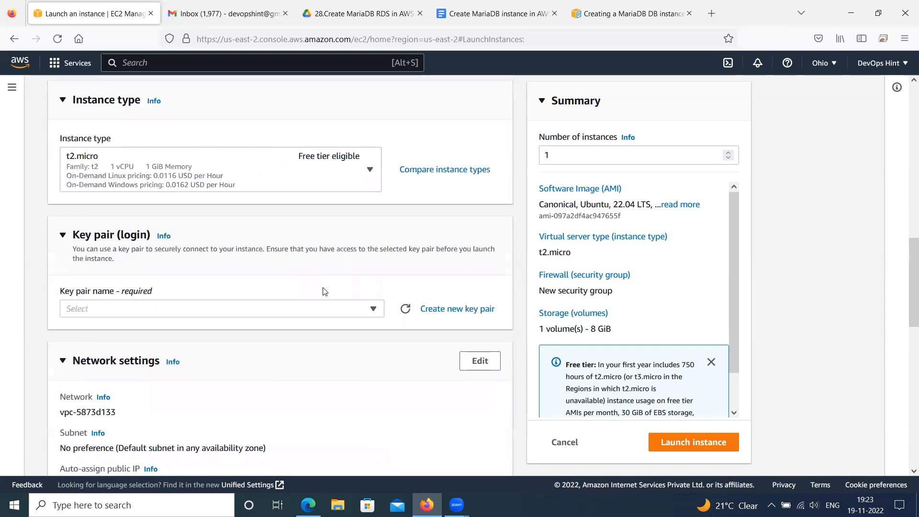
click(254, 309)
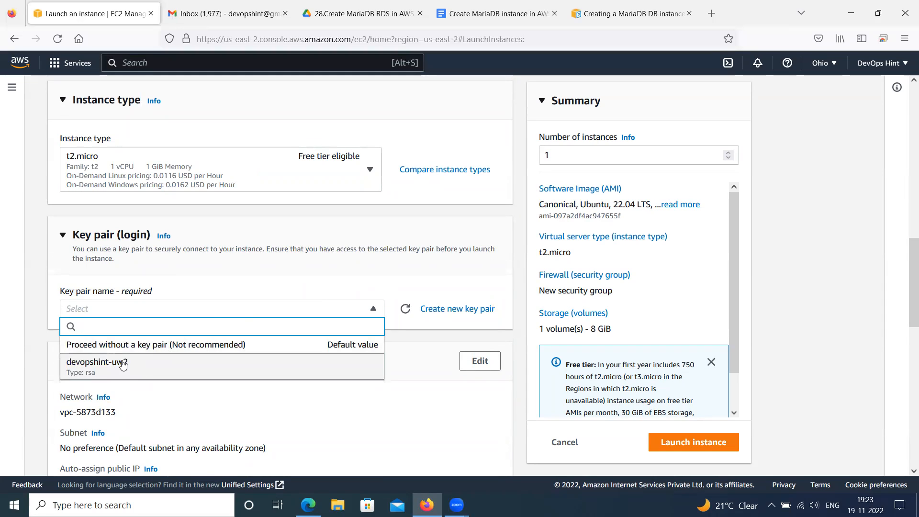
click(114, 373)
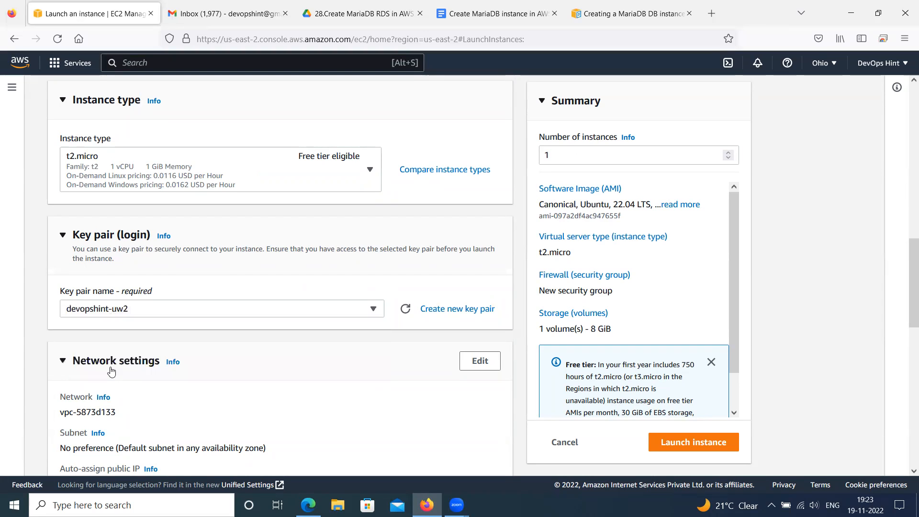
In the network settings, use an existing security group for the instance and select the default group
scroll(165, 349, down, 2)
scroll(168, 349, down, 4)
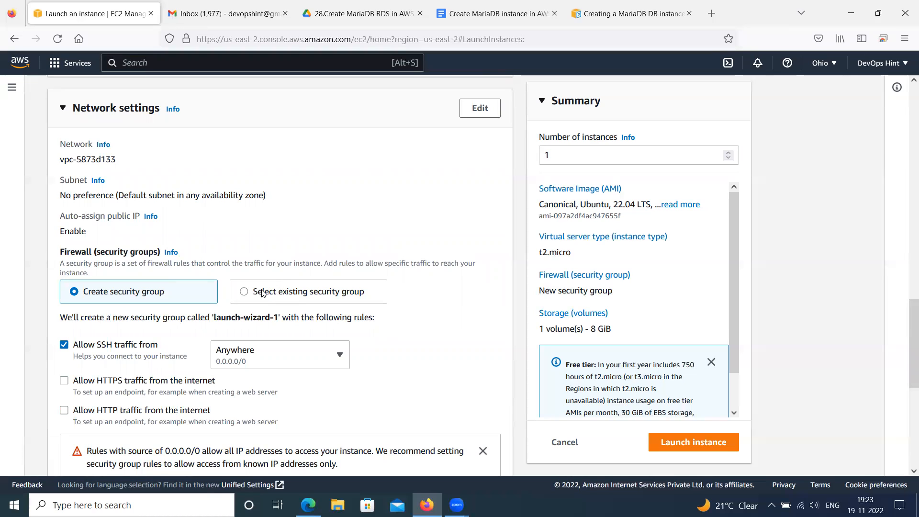
click(245, 295)
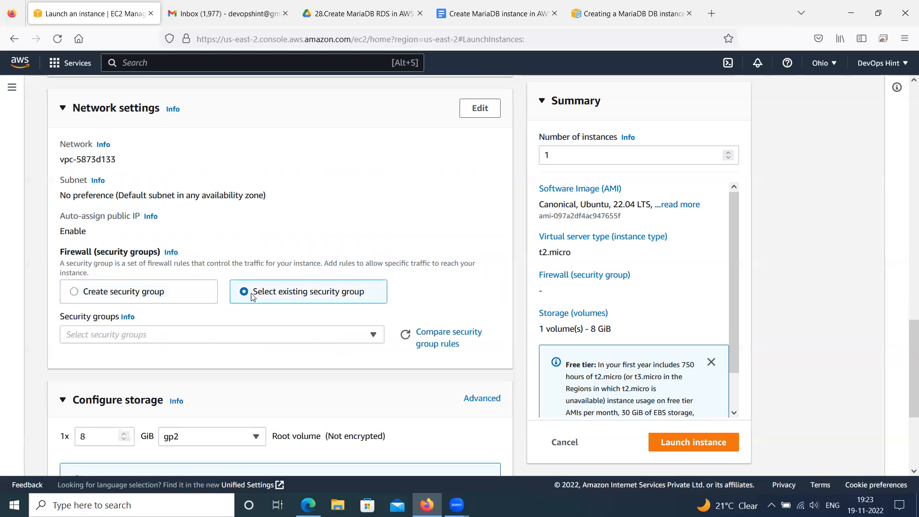
click(180, 334)
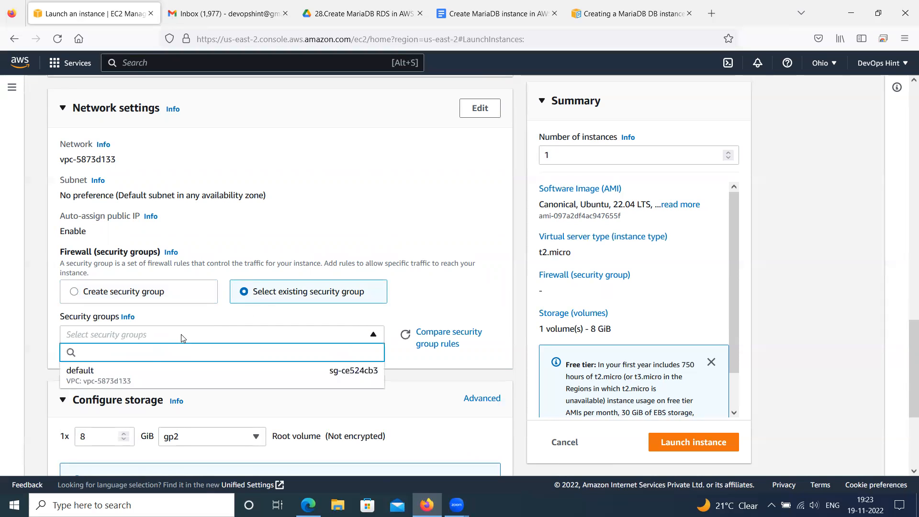
click(124, 383)
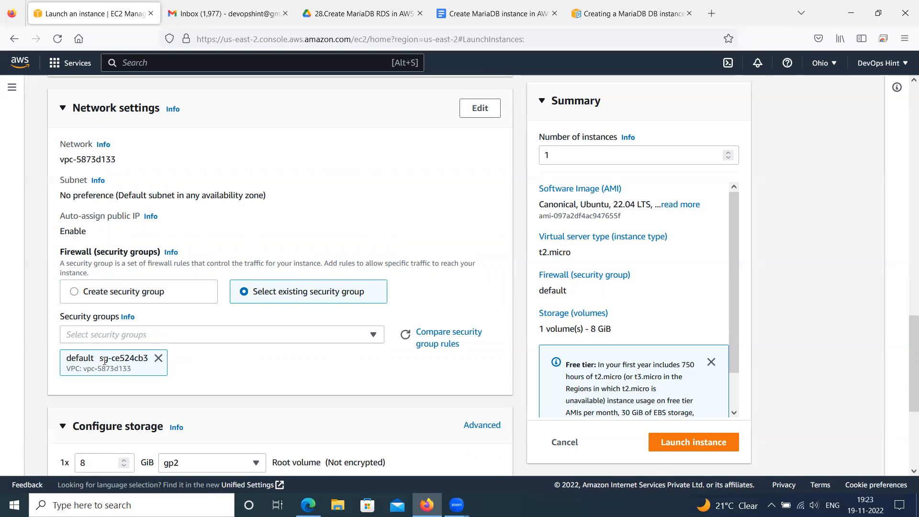
Review the root volume's size and type and the advanced details of the instance down to the user data
scroll(240, 339, down, 3)
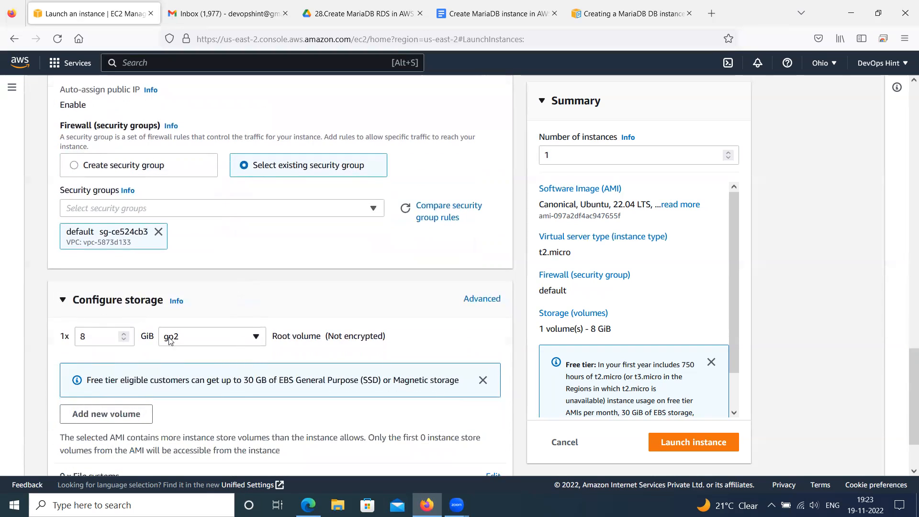
drag(98, 340, 81, 339)
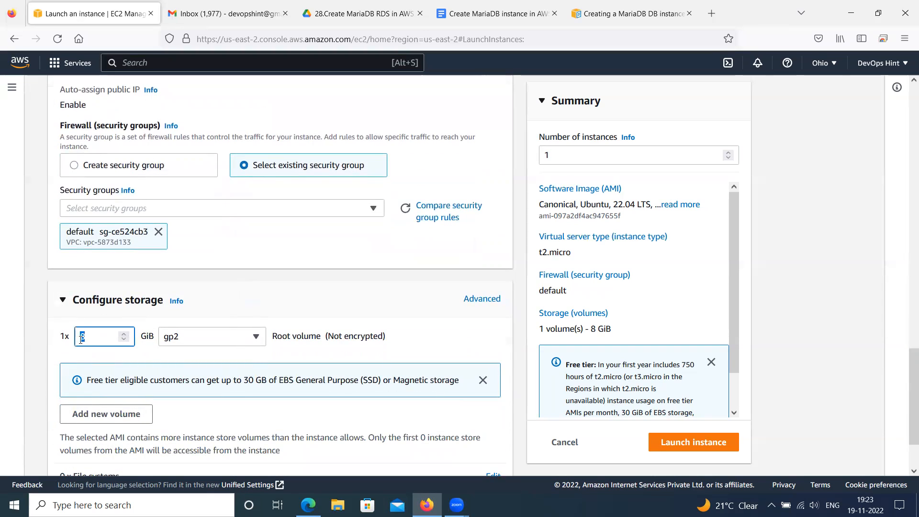
scroll(176, 344, down, 2)
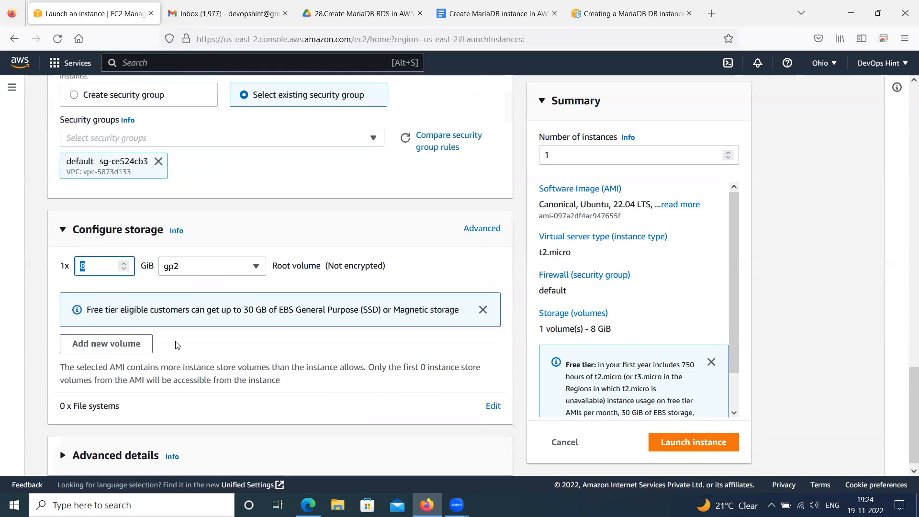
click(64, 444)
scroll(203, 400, down, 5)
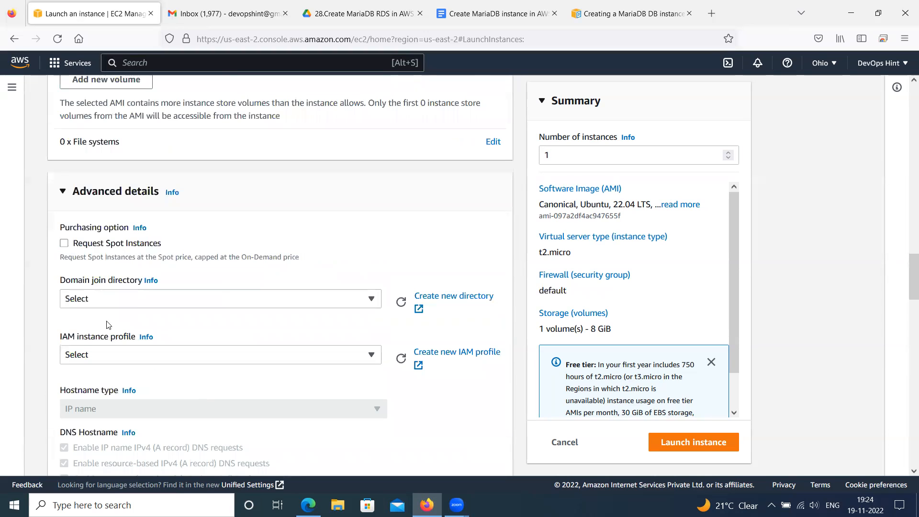
scroll(105, 298, down, 4)
scroll(138, 300, down, 12)
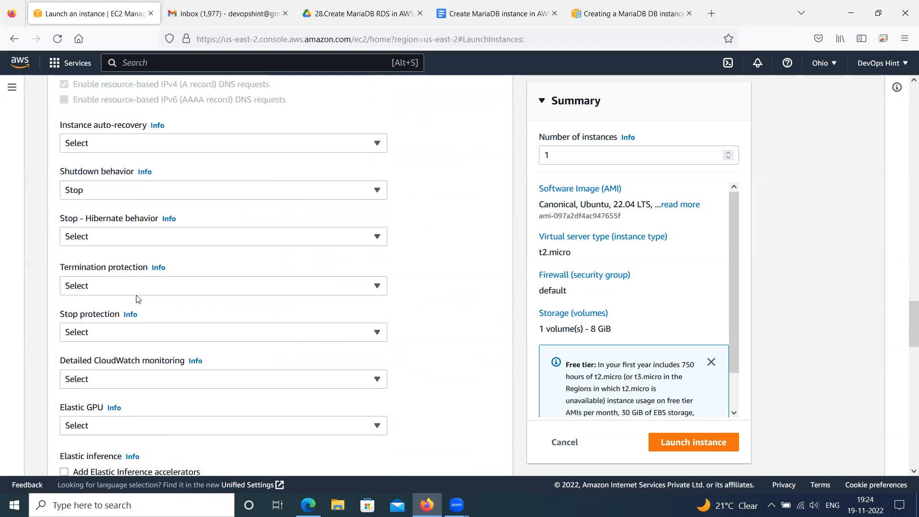
scroll(139, 301, down, 10)
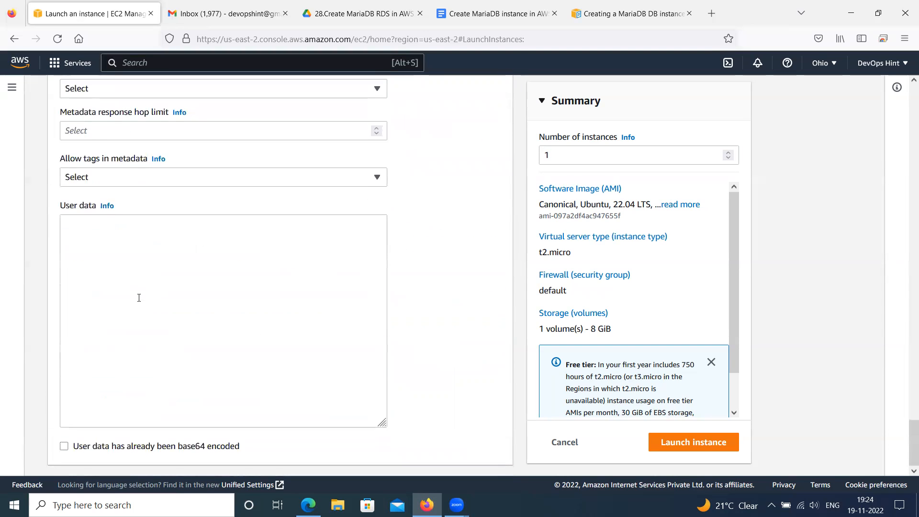
Launch the configured instance and open the list of all instances
click(696, 444)
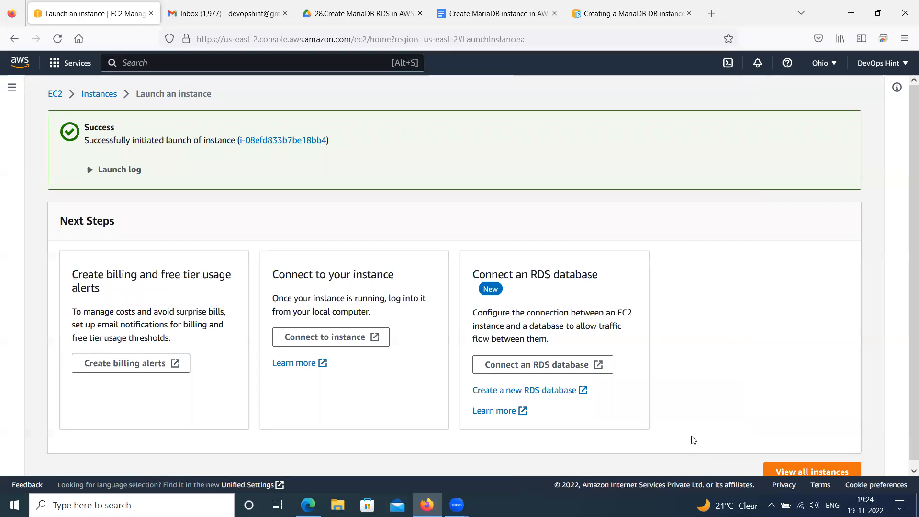
scroll(691, 436, down, 1)
click(809, 467)
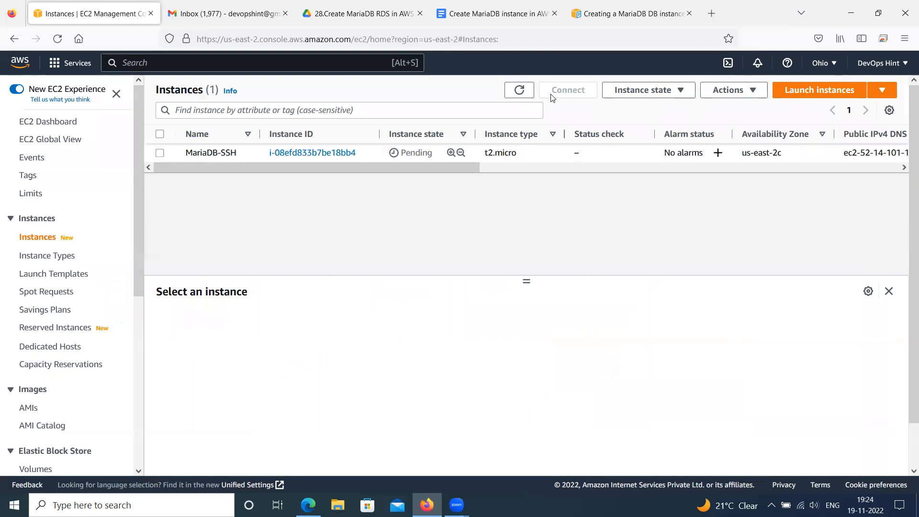
Switch to the Google Docs notes and review the section on connecting to MariaDB RDS using an EC2 instance
click(503, 18)
click(287, 210)
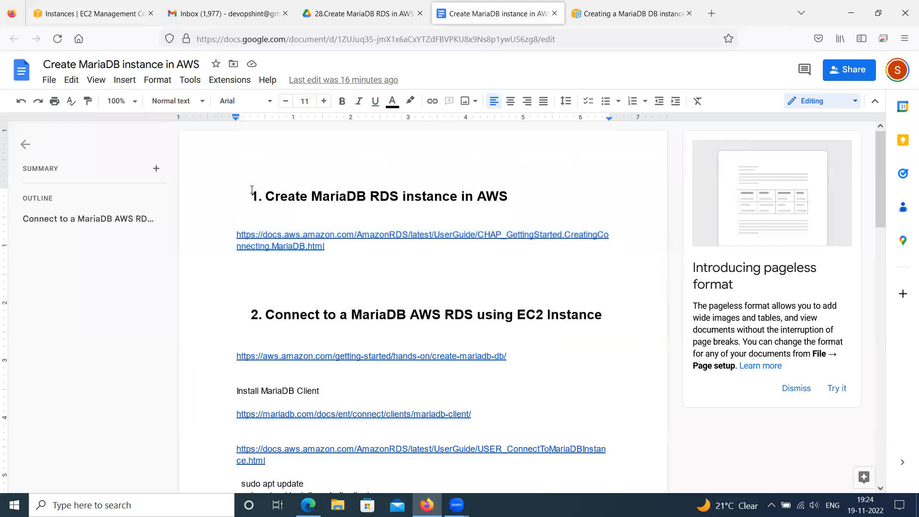
drag(265, 196, 410, 206)
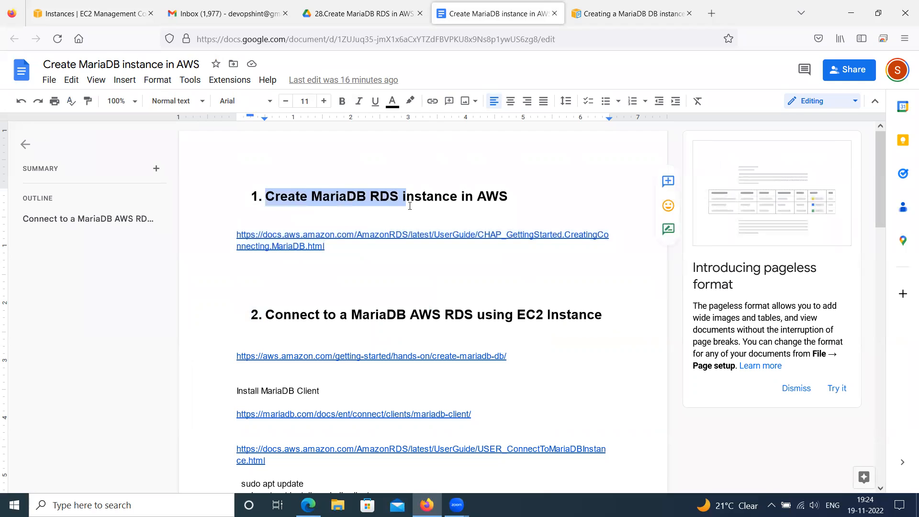
click(417, 215)
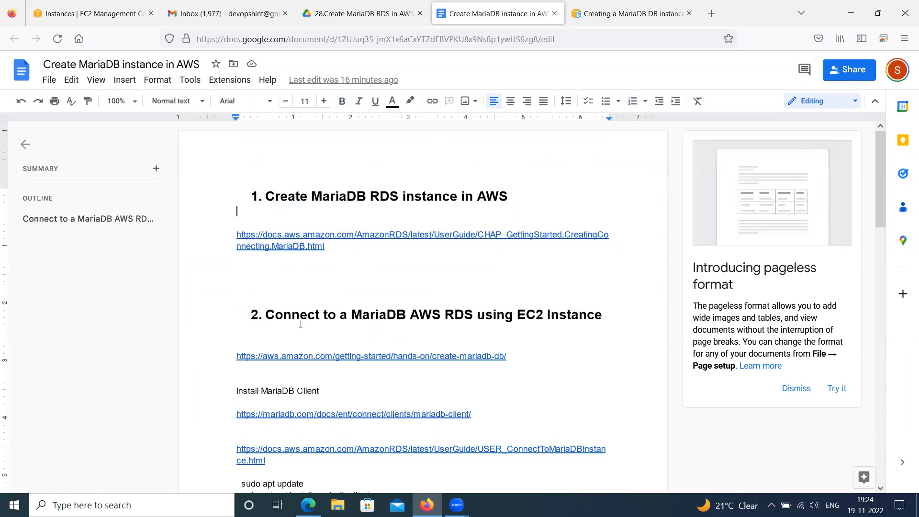
scroll(352, 254, down, 3)
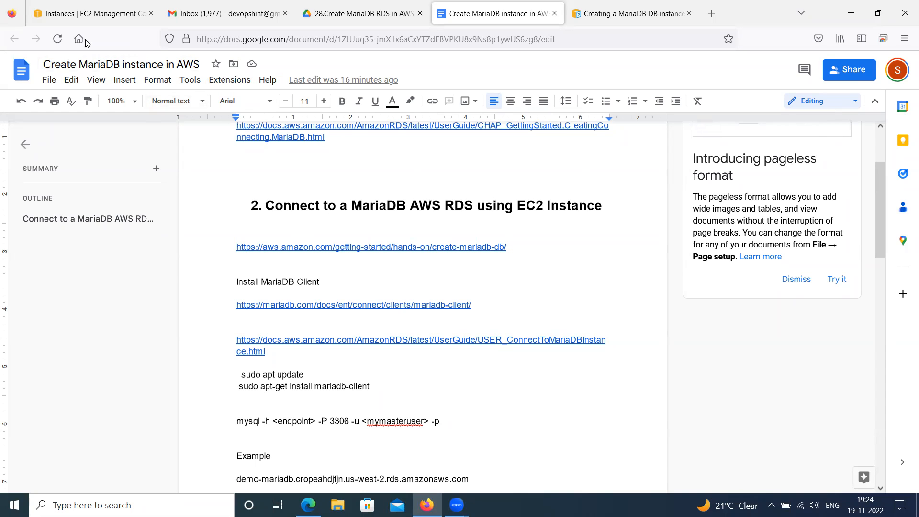
Return to the EC2 console, open the MariaDB-SSH instance's default security group, and check its inbound rules
click(77, 13)
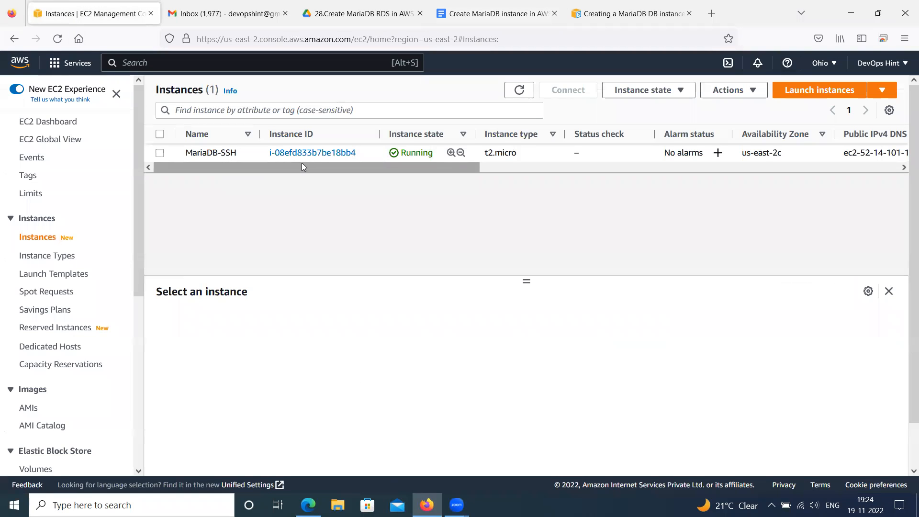
click(320, 153)
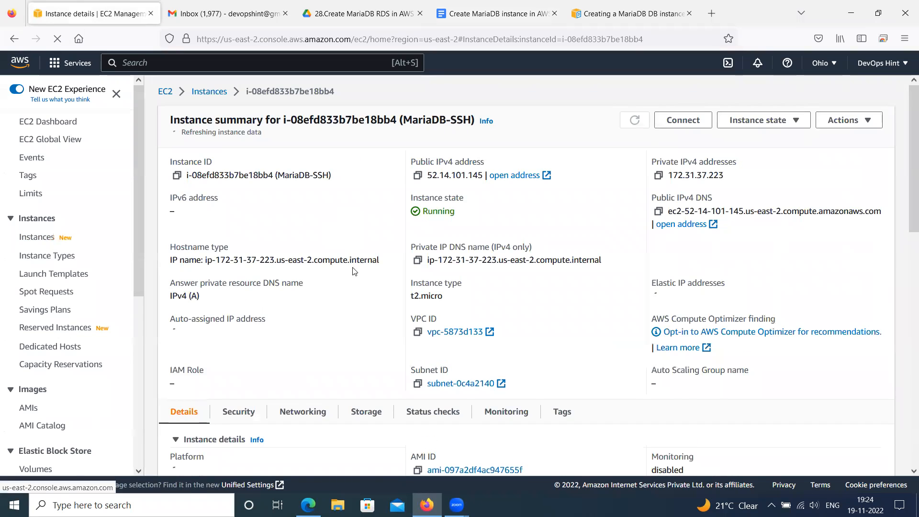
scroll(335, 293, down, 3)
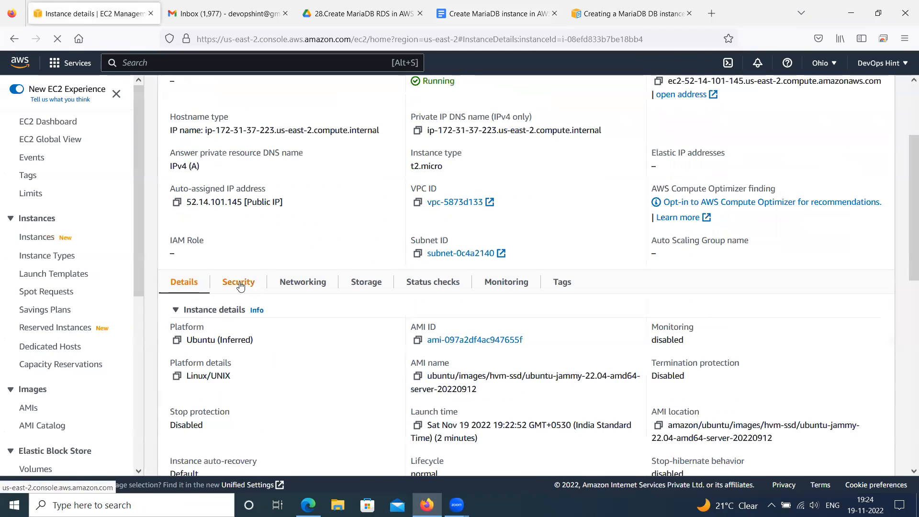
click(241, 284)
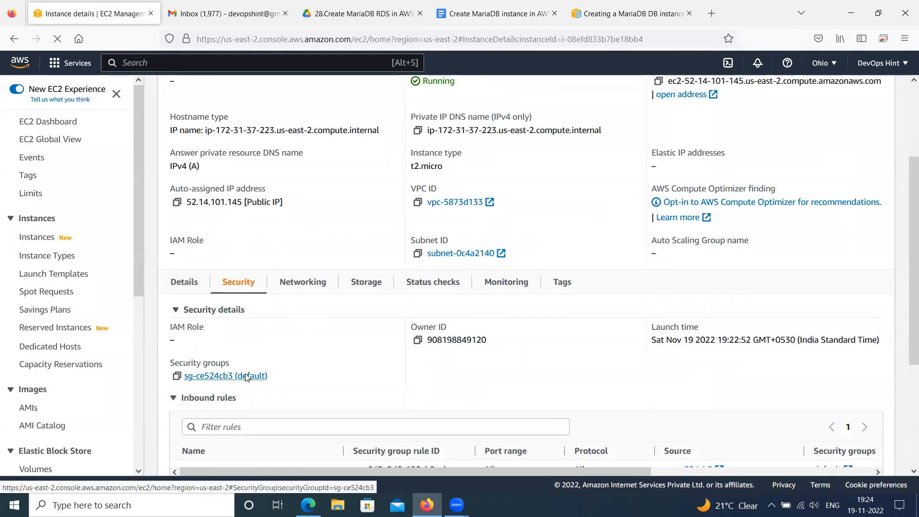
click(250, 377)
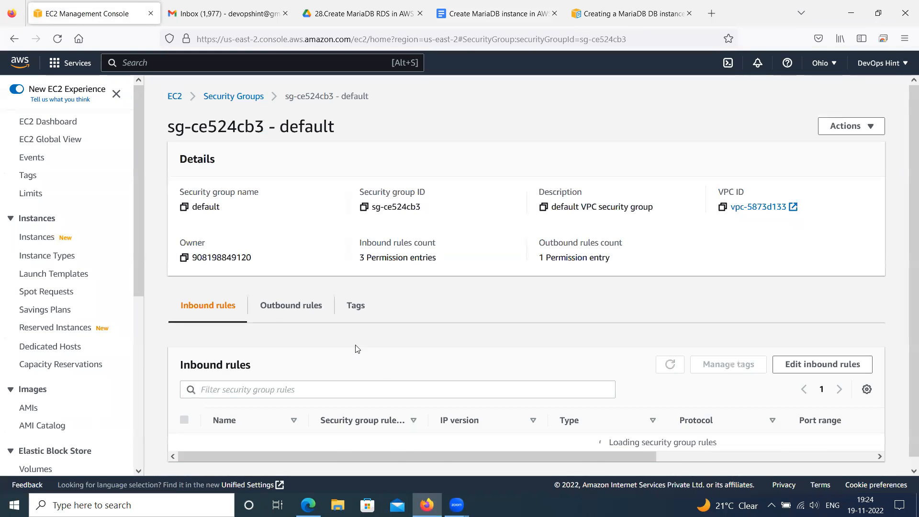
scroll(520, 433, down, 2)
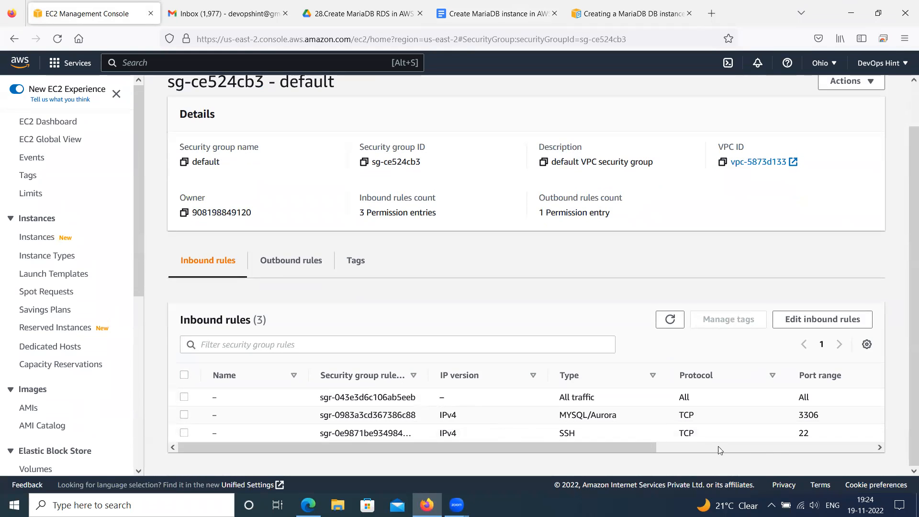
Go back to the EC2 dashboard and open the list of running instances
click(40, 121)
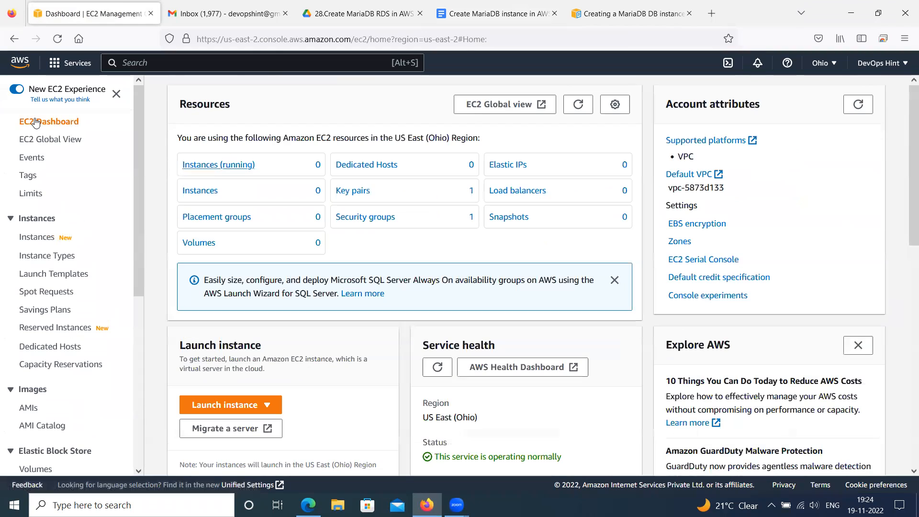
click(203, 166)
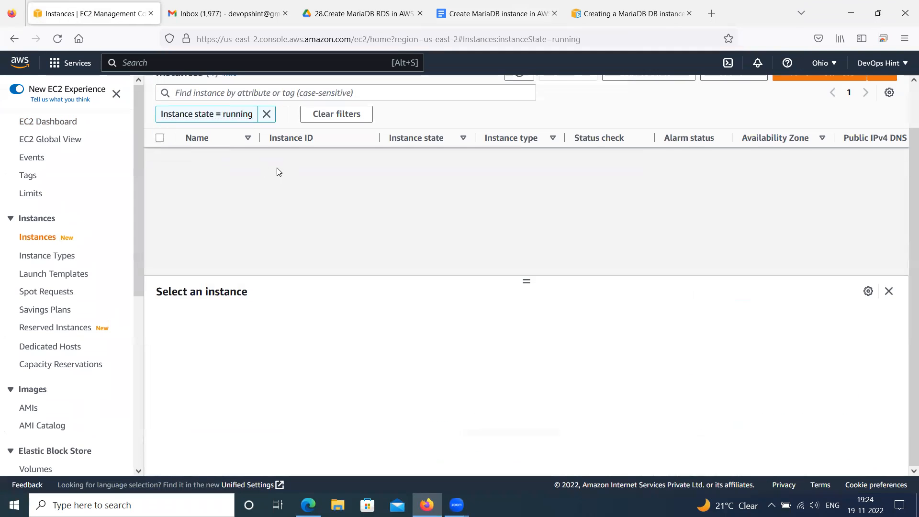
click(266, 114)
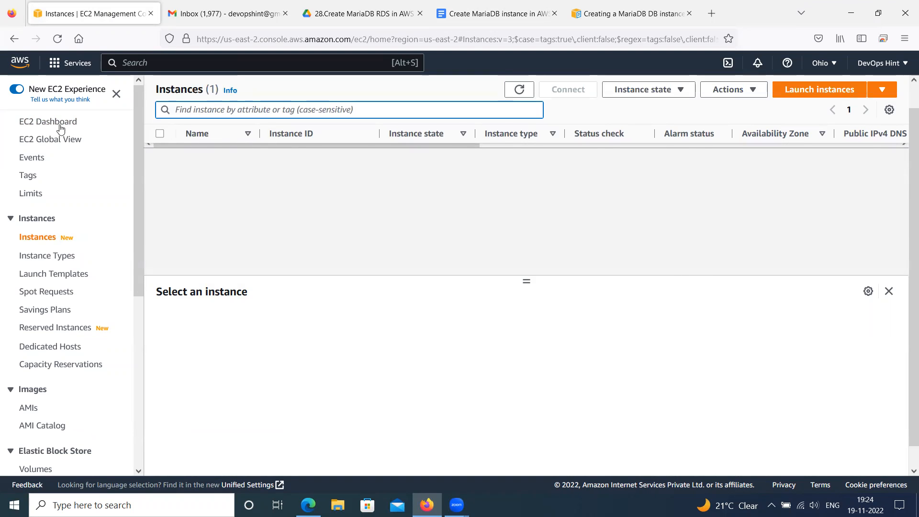
click(58, 125)
click(210, 165)
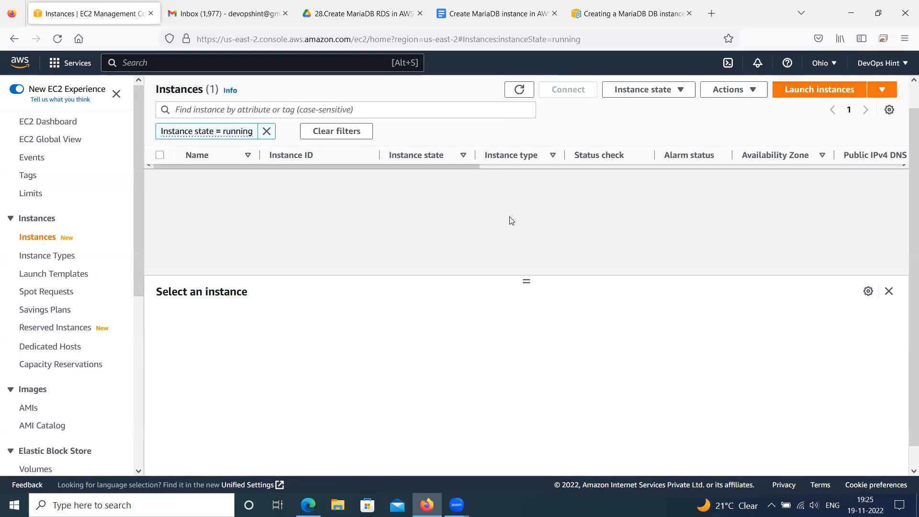
Select the MariaDB-SSH instance, enlarge its details area, and copy its public IPv4 address
drag(527, 281, 531, 376)
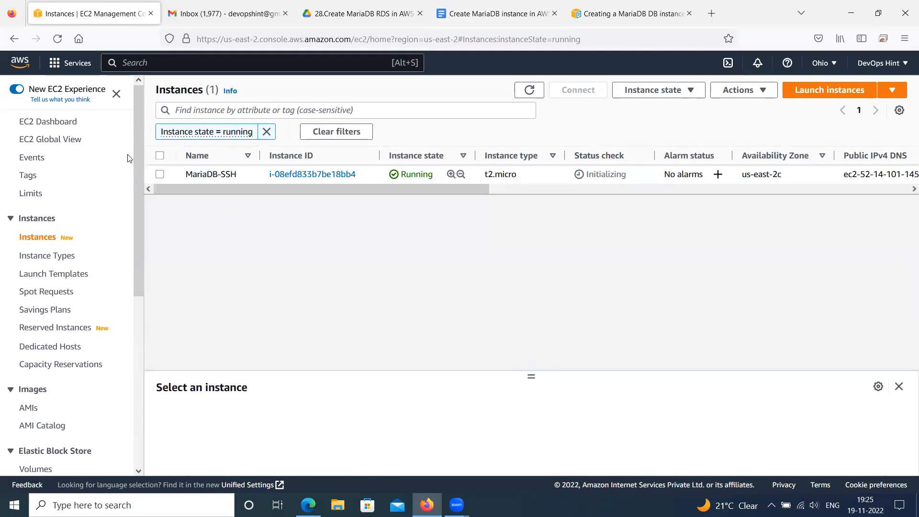
click(161, 174)
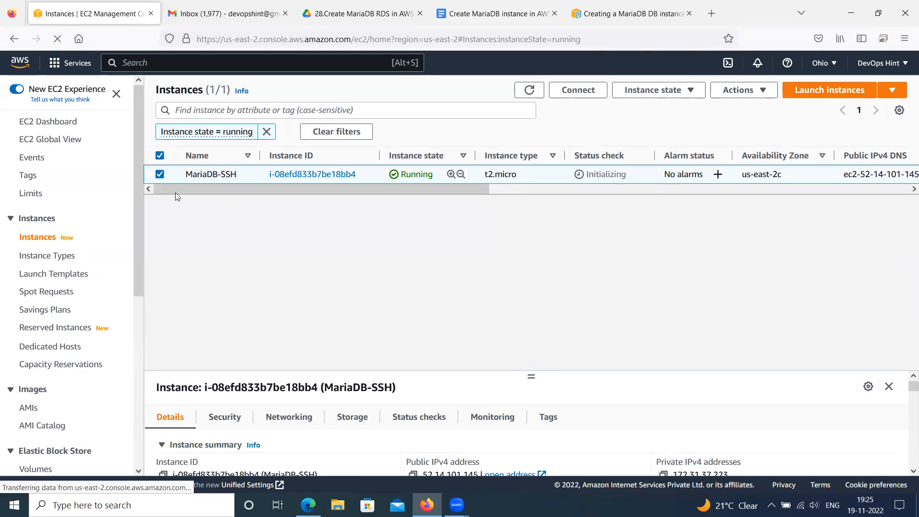
drag(532, 375, 527, 245)
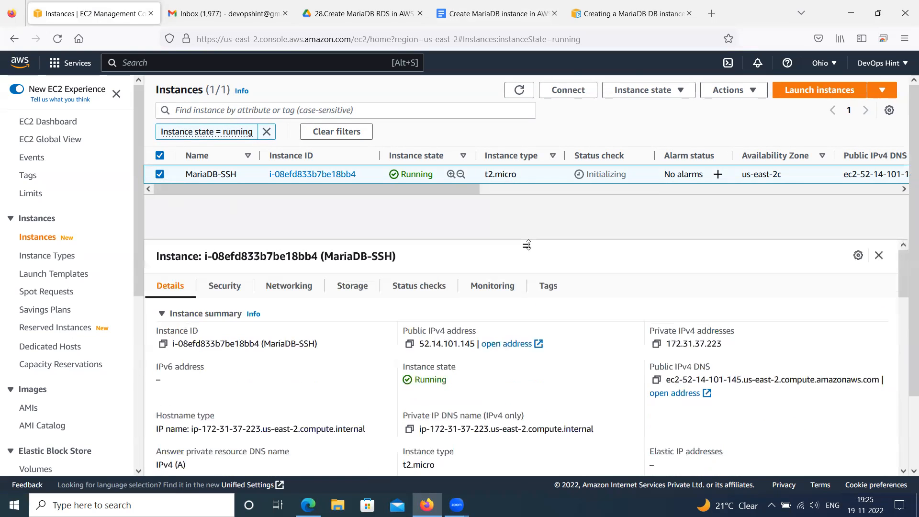
click(410, 345)
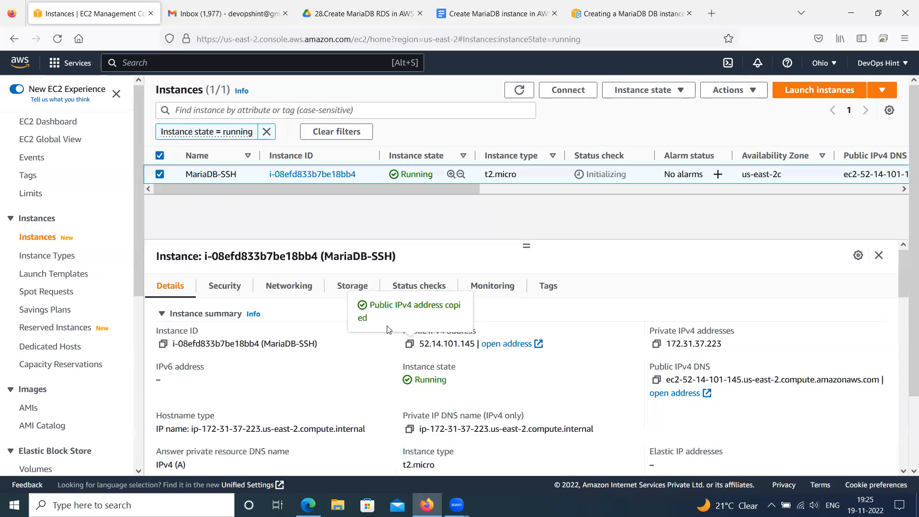
Start PuTTY from the desktop and enter the copied address 52.14.101.145 as the host name
key(super+d)
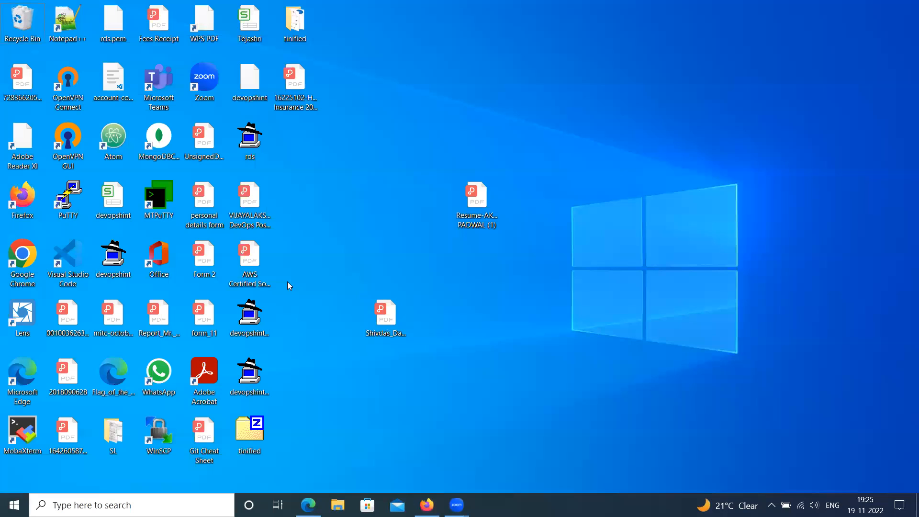
double_click(69, 201)
key(ctrl+v)
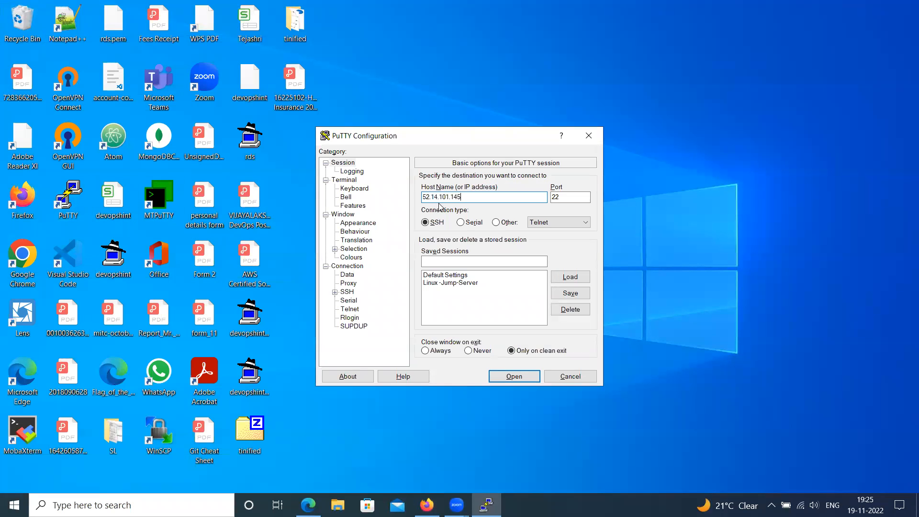
Set the devopshint-uw2 key file from the Desktop as the private key for SSH authentication
click(335, 292)
click(355, 318)
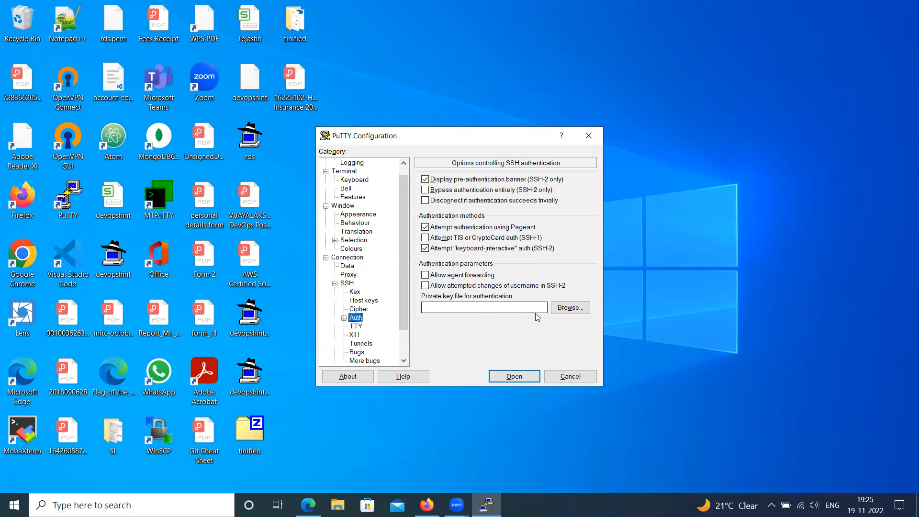
click(574, 310)
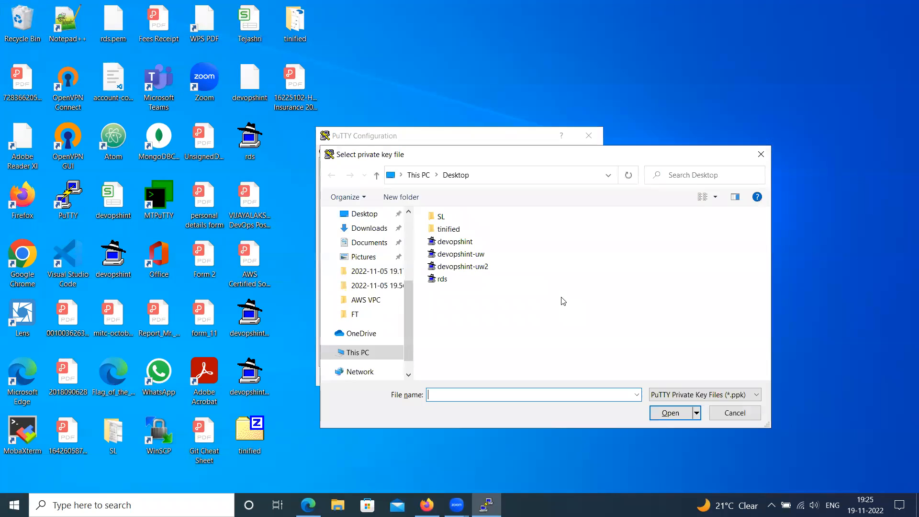
click(473, 269)
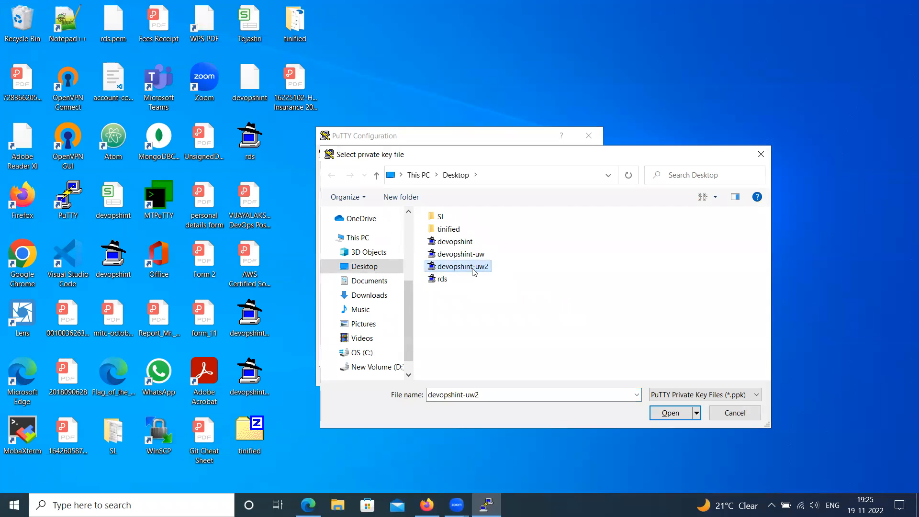
click(669, 413)
Open the SSH connection, accept the server's host key, log in as ubuntu, and maximize the terminal window
click(518, 375)
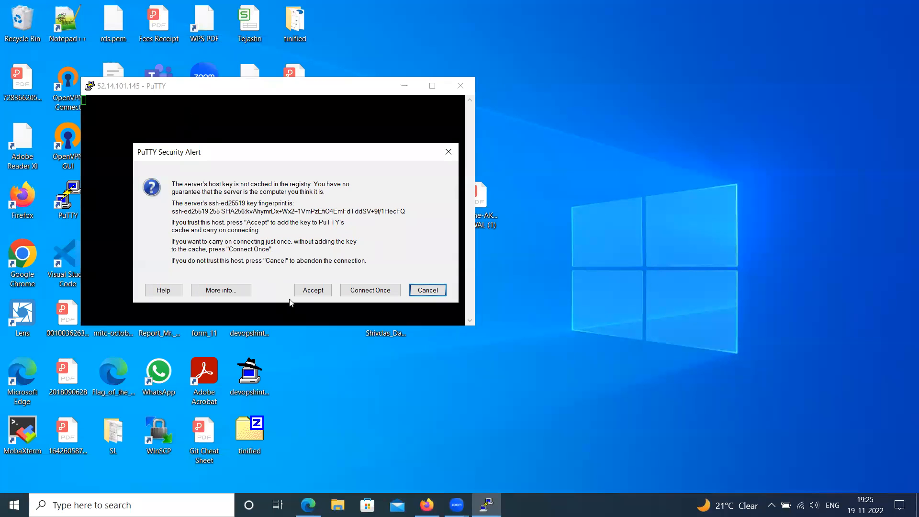
click(310, 290)
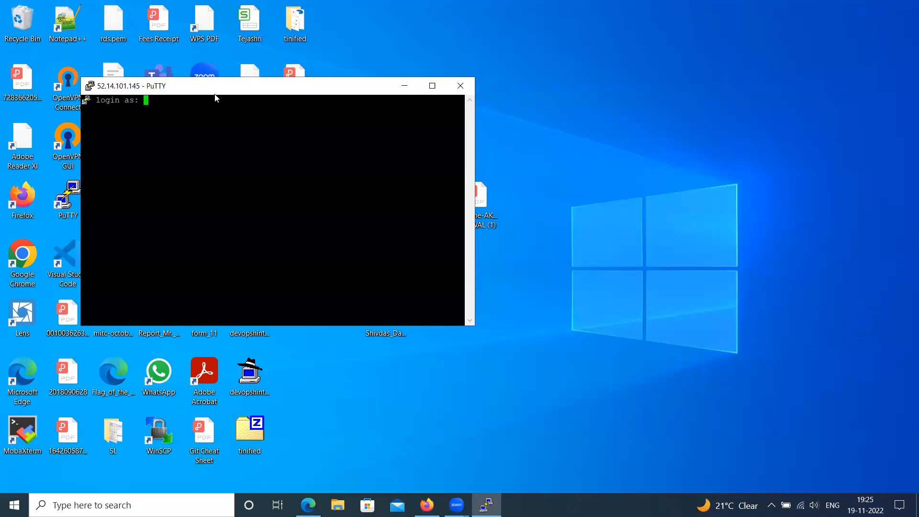
drag(215, 94, 237, 148)
text(ubuntu)
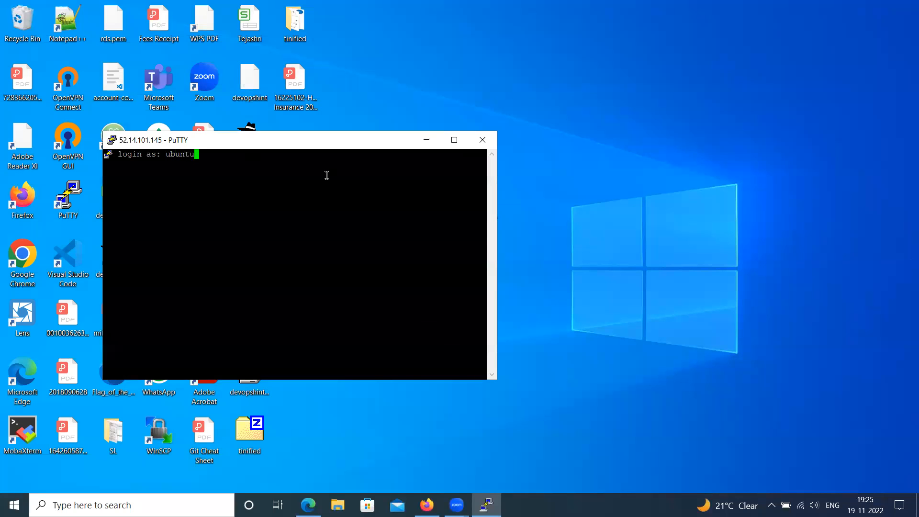
key(Return)
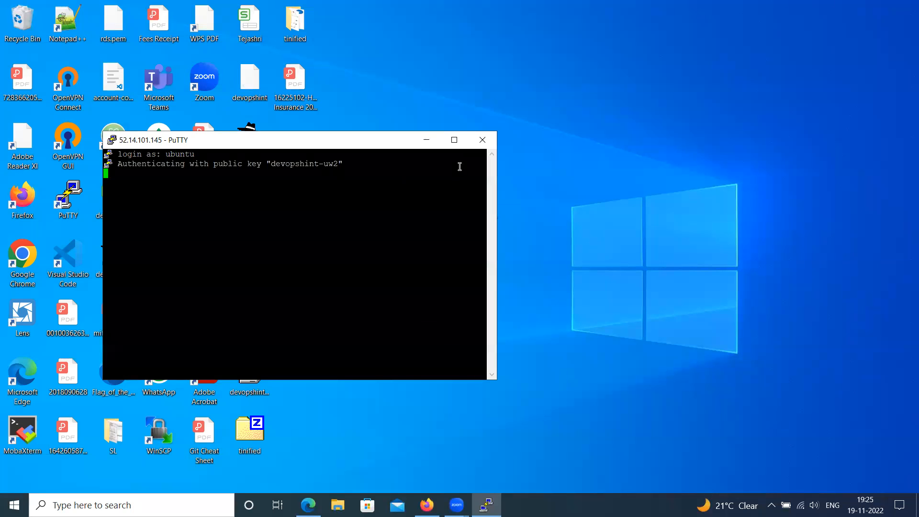
click(454, 139)
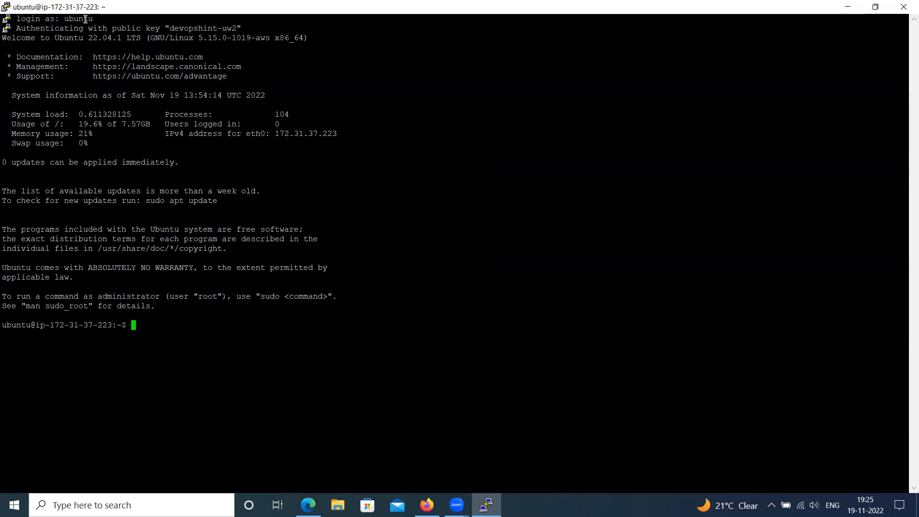
Change the terminal's font size to 14 point in the session settings and apply it
right_click(131, 7)
click(192, 150)
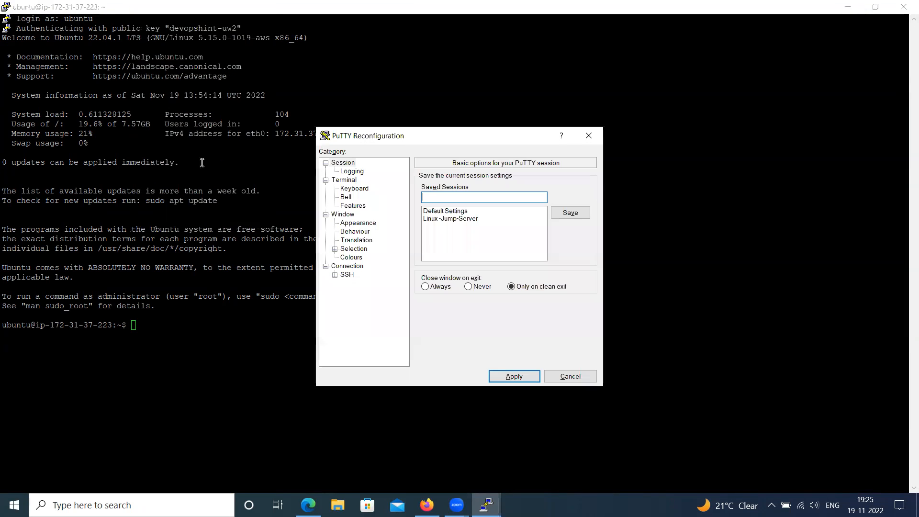
click(358, 223)
click(564, 249)
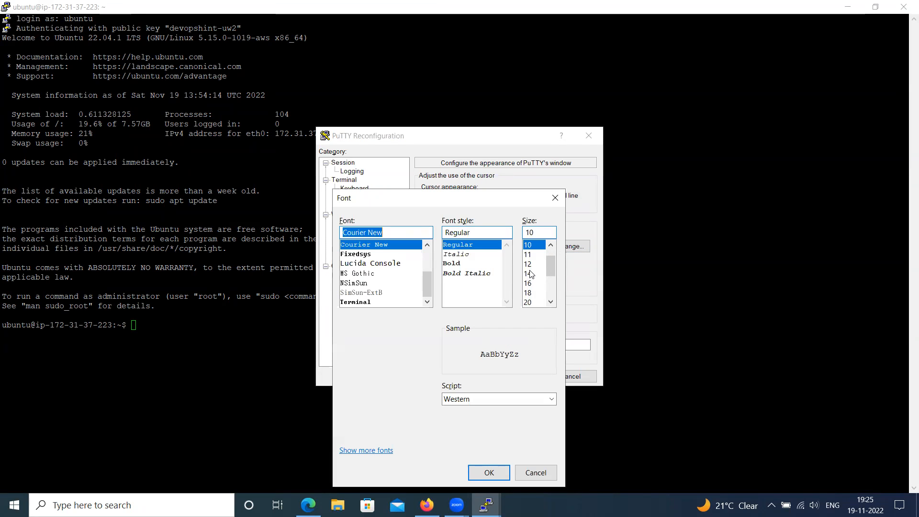
click(529, 274)
click(487, 474)
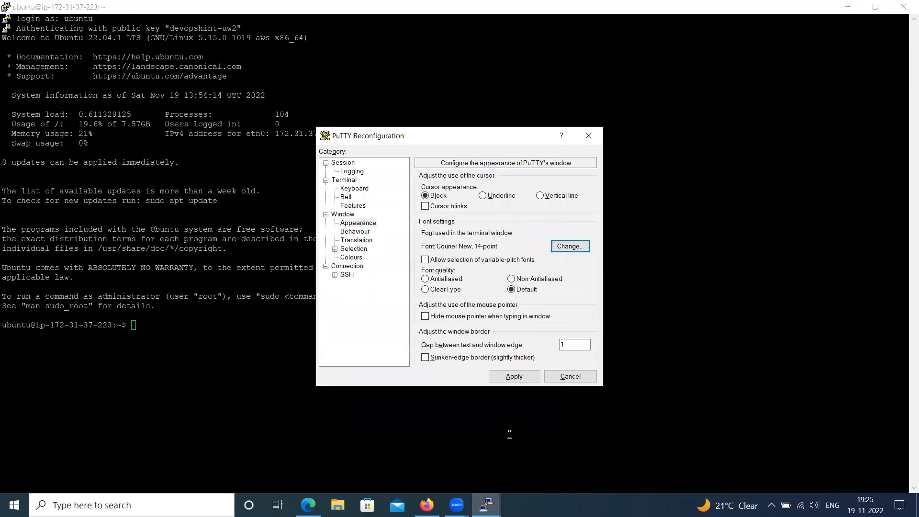
click(514, 376)
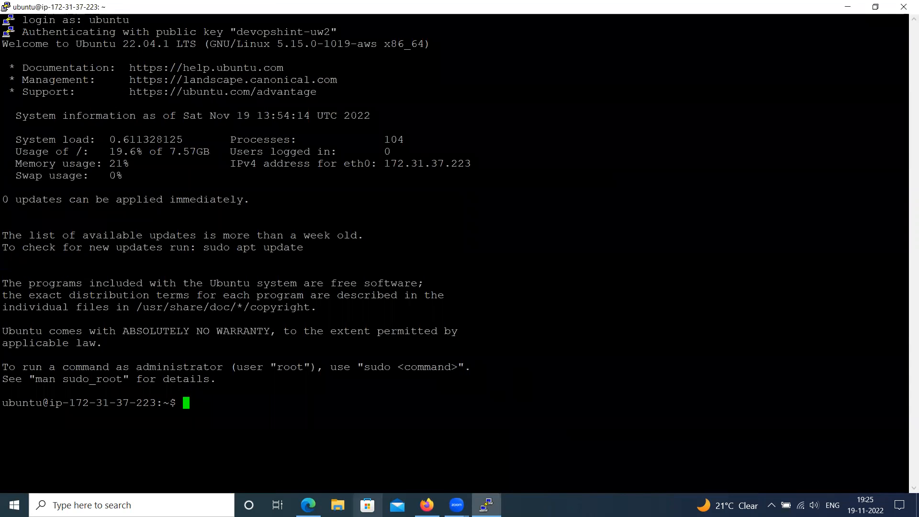
Switch to Firefox and open the mariadb.com MariaDB Client link from the Google Docs notes in a new tab
click(427, 505)
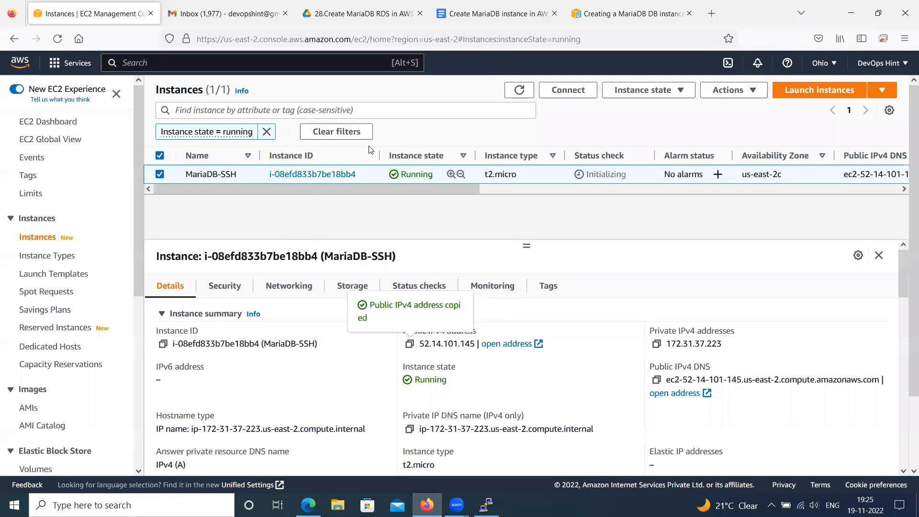
click(484, 19)
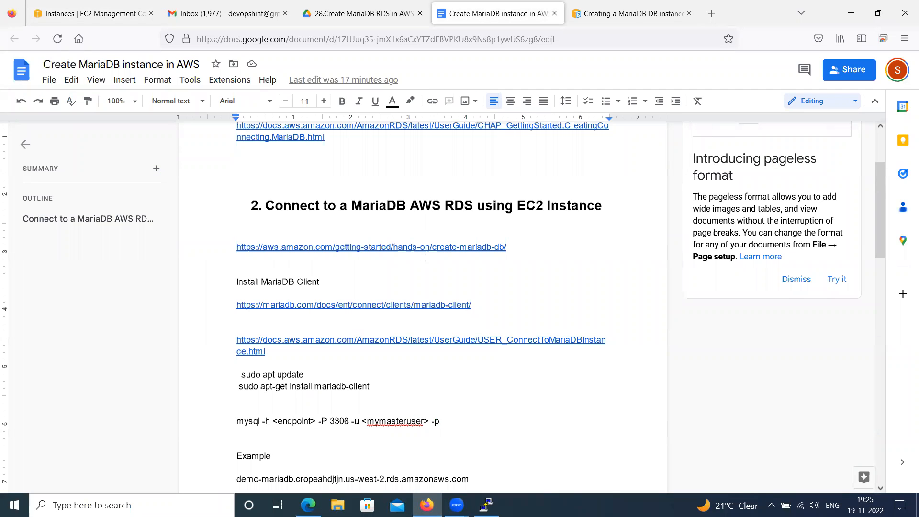
scroll(345, 275, down, 2)
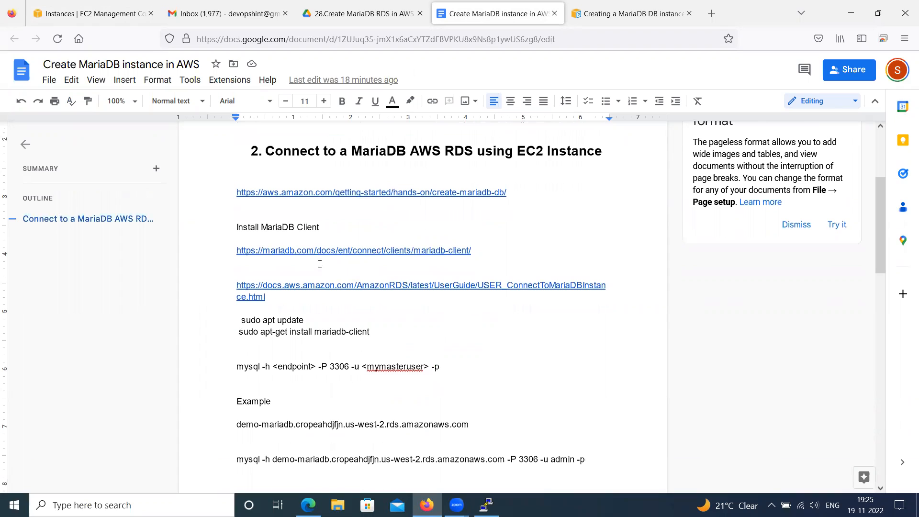
drag(482, 250, 235, 249)
key(ctrl+c)
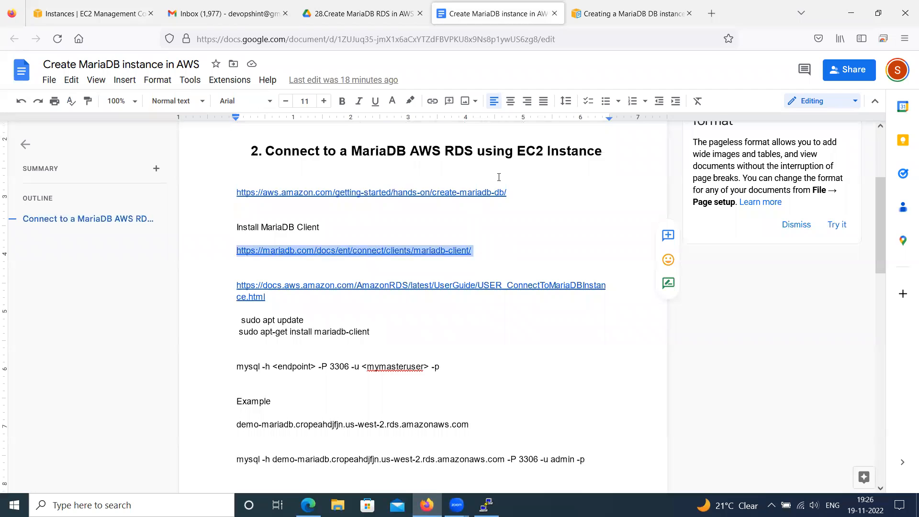
click(711, 14)
key(ctrl+v)
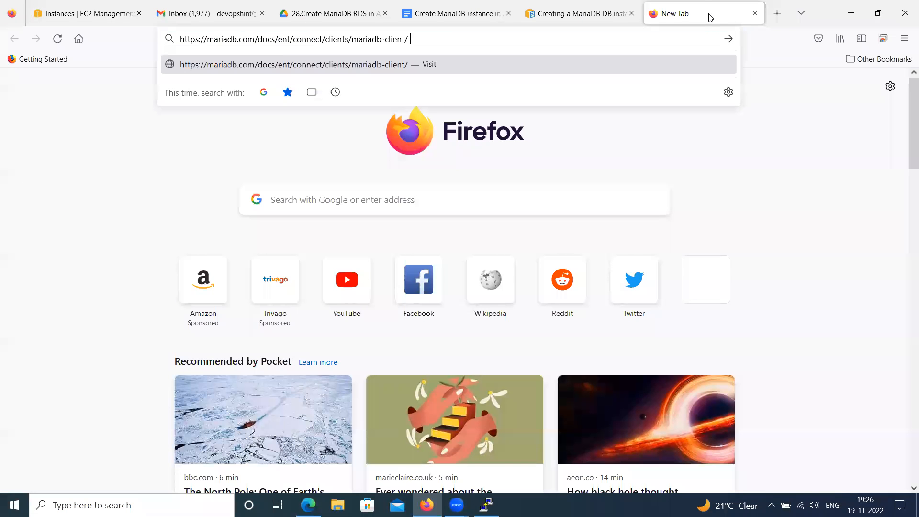
key(Return)
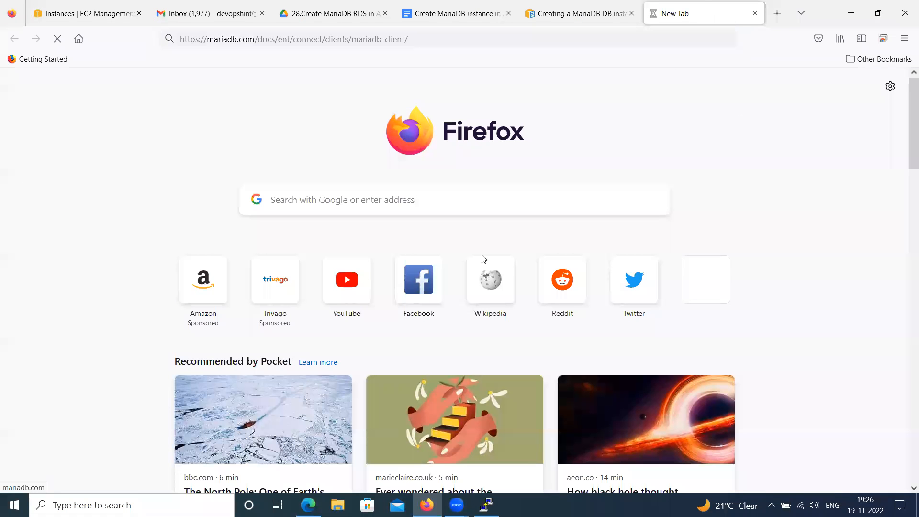
Find the Debian / Ubuntu (APT) install command on the MariaDB Client page and highlight it
scroll(349, 287, down, 10)
scroll(349, 291, down, 3)
scroll(306, 294, up, 4)
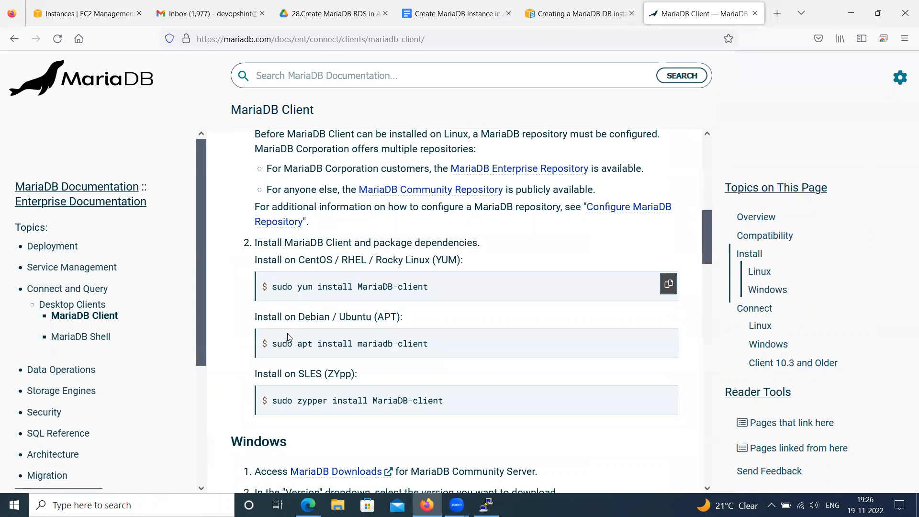
drag(272, 343, 428, 344)
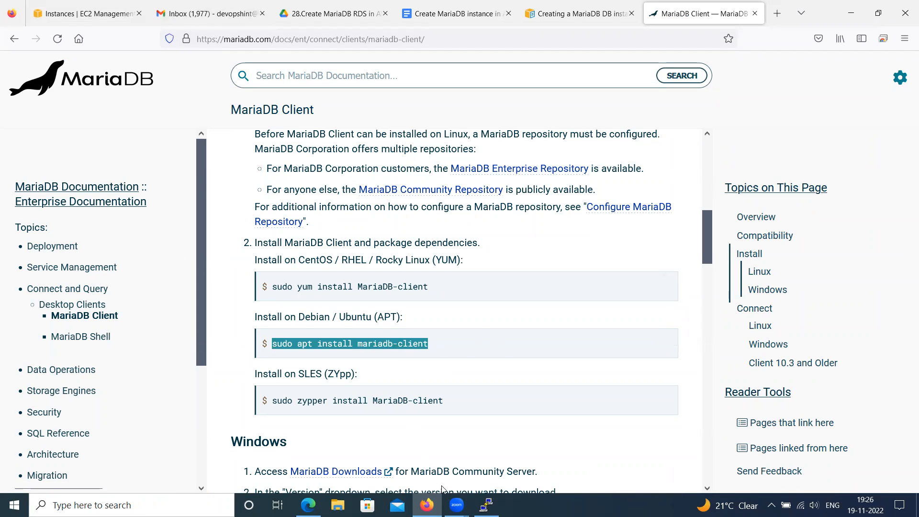
Return to the PuTTY session, run sudo apt update, and clear the terminal
click(487, 505)
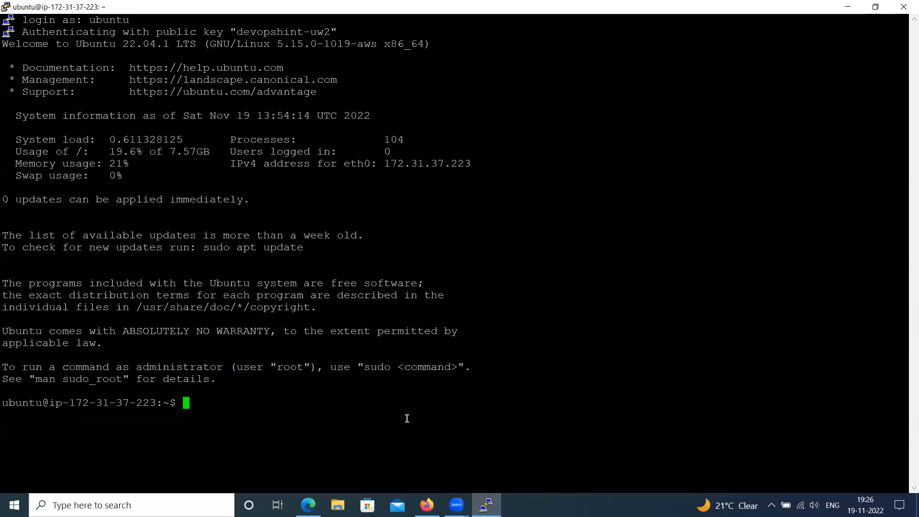
text(sudo apt update)
key(Return)
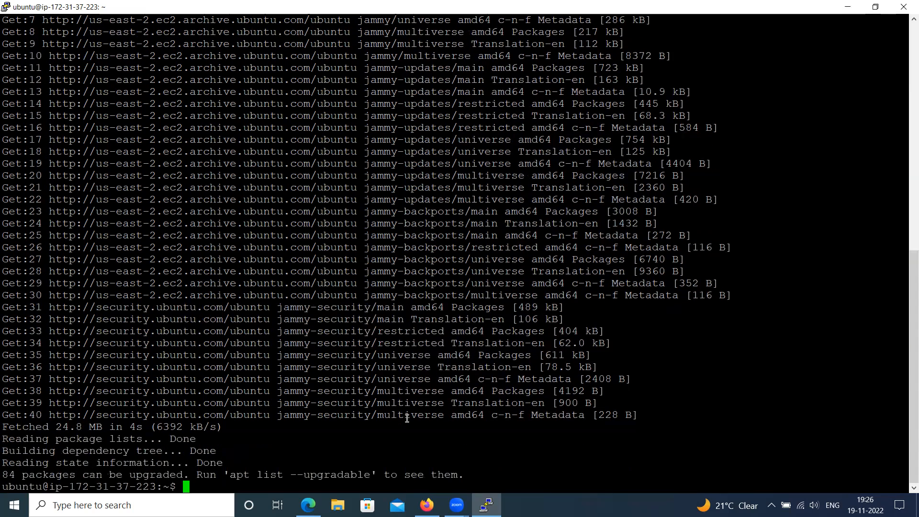
text(clear)
key(Return)
Go back to Firefox and copy the command sudo apt-get install mariadb-client from the Google Docs notes
click(428, 504)
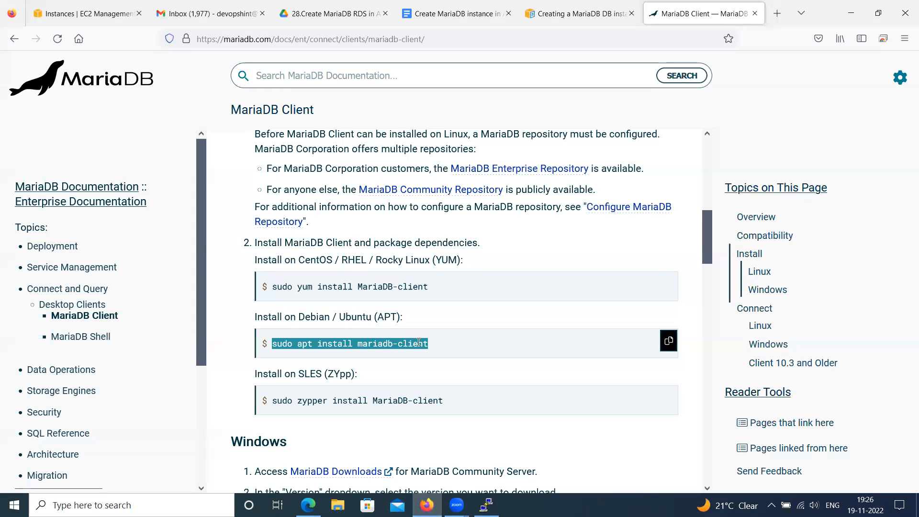
click(293, 346)
drag(271, 343, 431, 346)
click(457, 13)
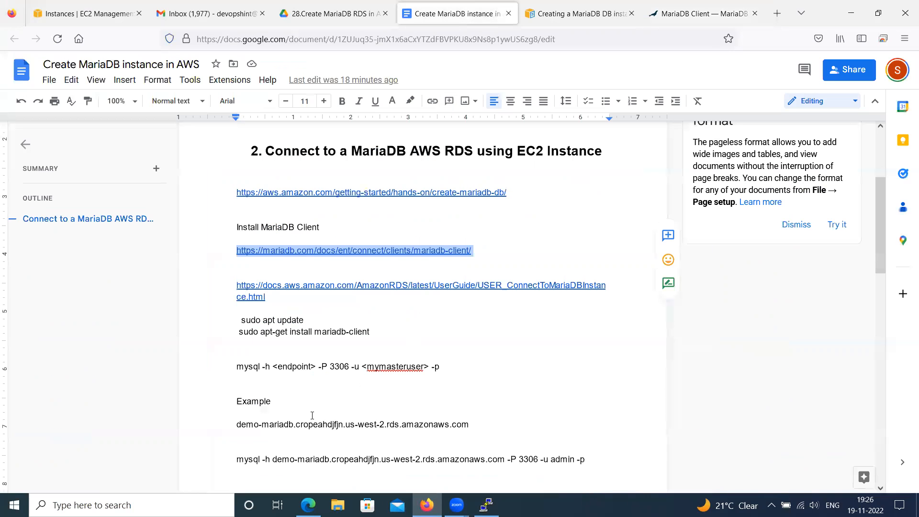
drag(238, 331, 375, 331)
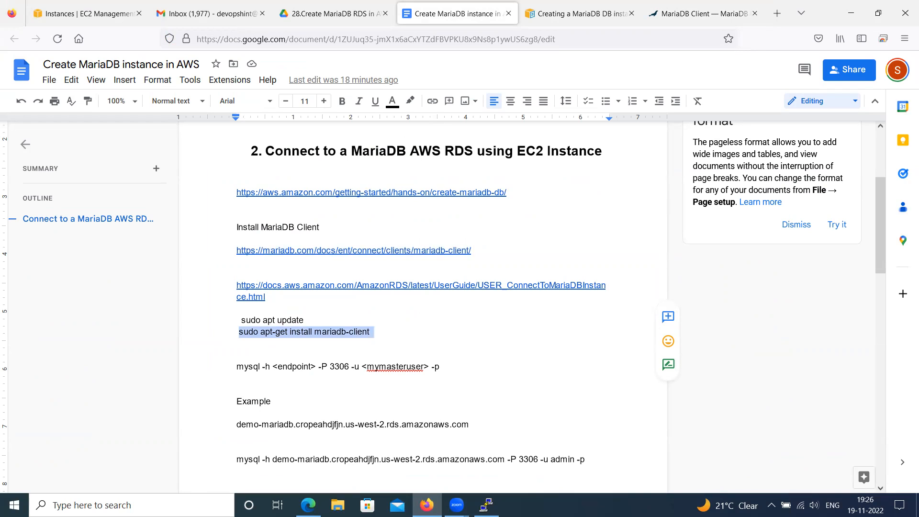
key(ctrl+c)
Run sudo apt-get install mariadb-client in the PuTTY session, answer y to continue, and clear the terminal
key(alt+Tab)
right_click(304, 222)
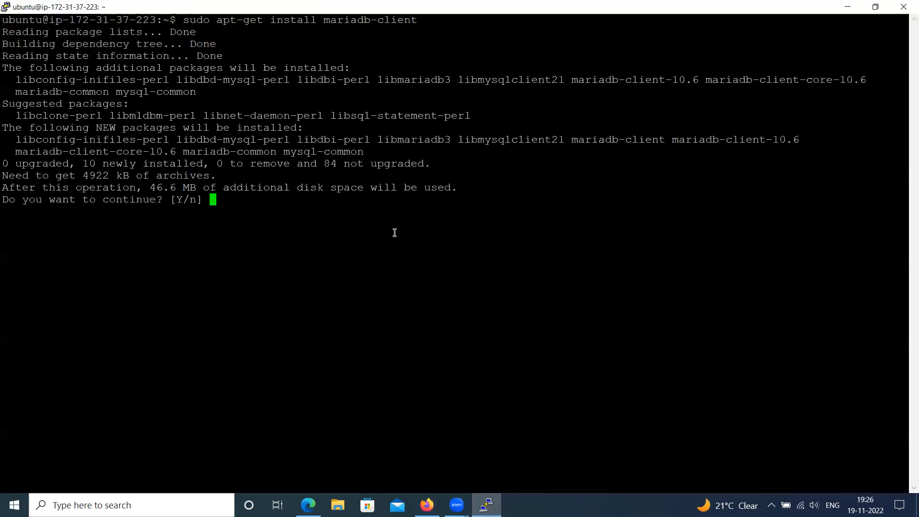
text(y)
key(Return)
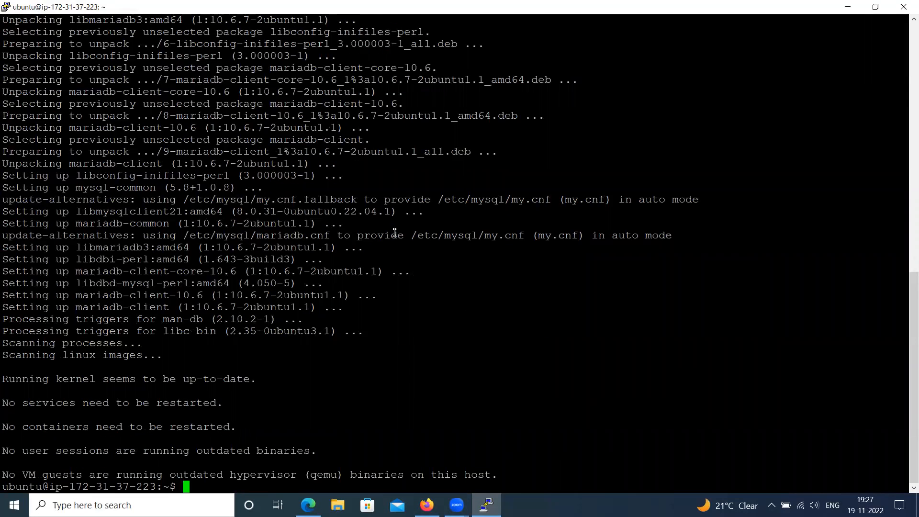
text(clear)
key(Return)
Return to the Google Docs notes and open the AWS USER_ConnectToMariaDBInstance.html link in a new Firefox tab
key(alt+Tab)
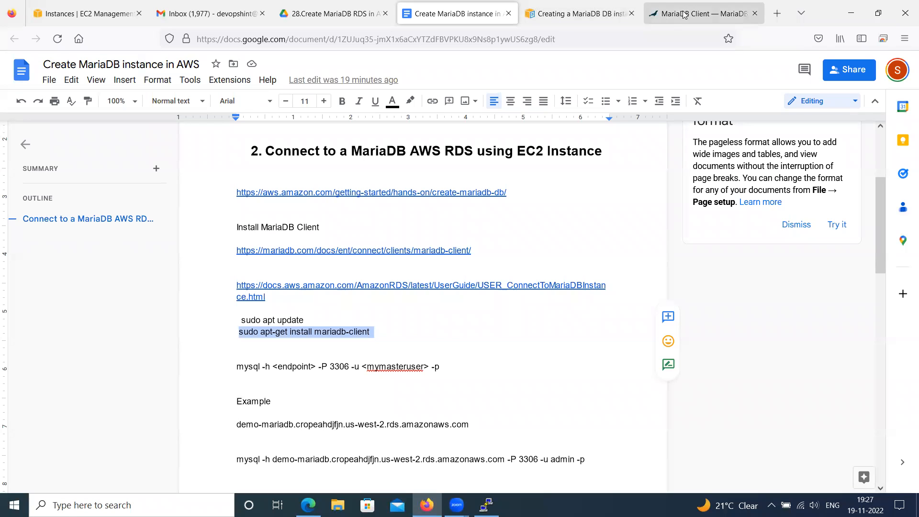
click(580, 13)
click(515, 17)
scroll(344, 300, down, 3)
scroll(344, 300, up, 3)
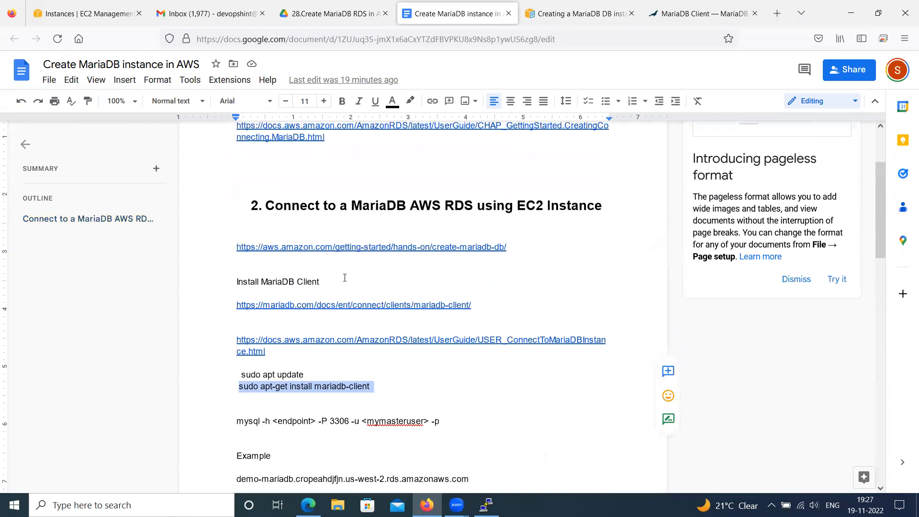
drag(302, 357, 232, 343)
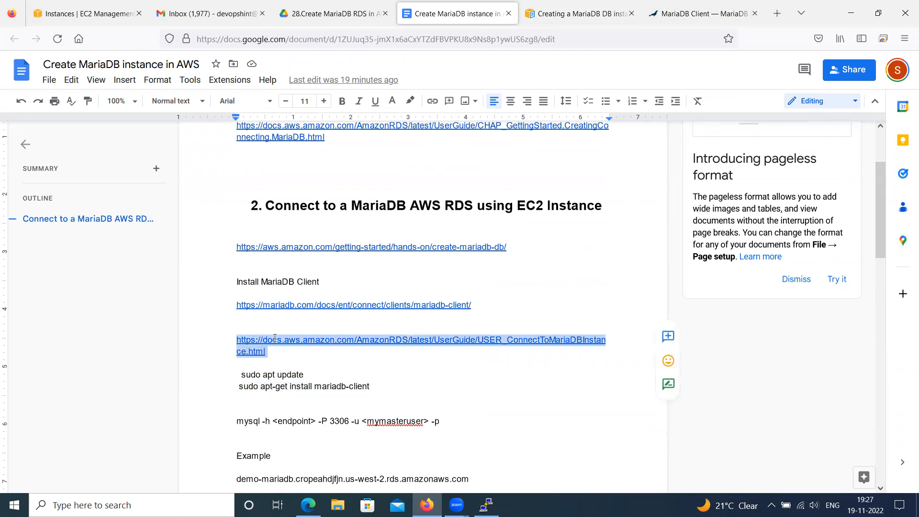
key(ctrl+c)
click(777, 13)
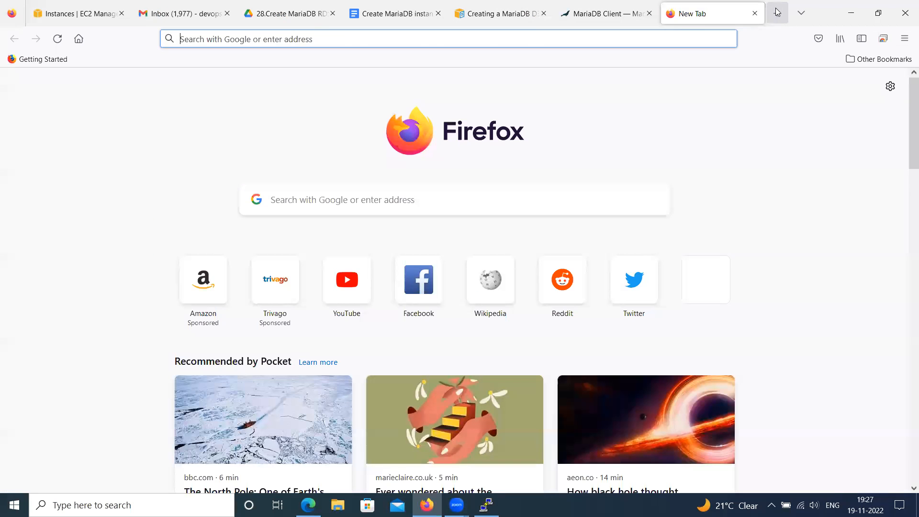
key(ctrl+v)
key(Return)
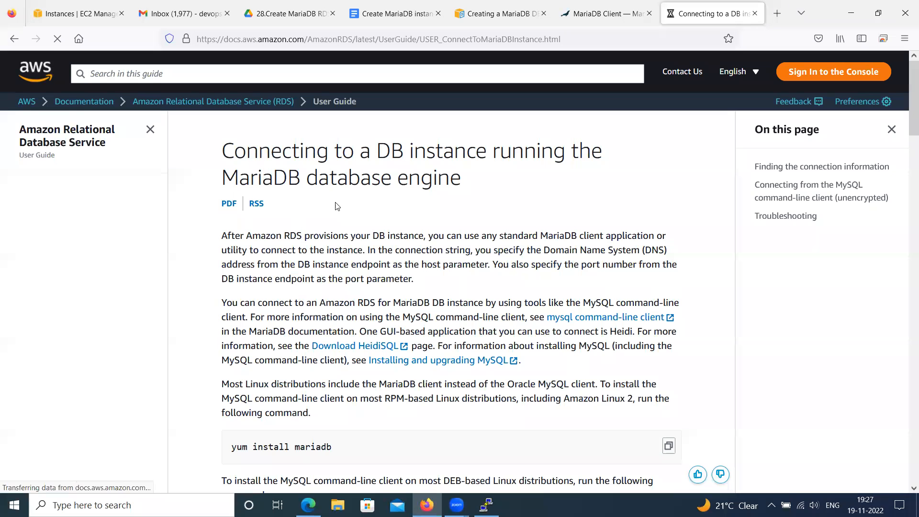
Look through the AWS guide for the connection information and the mysql connection command for a MariaDB instance
scroll(347, 229, down, 1)
scroll(348, 229, down, 15)
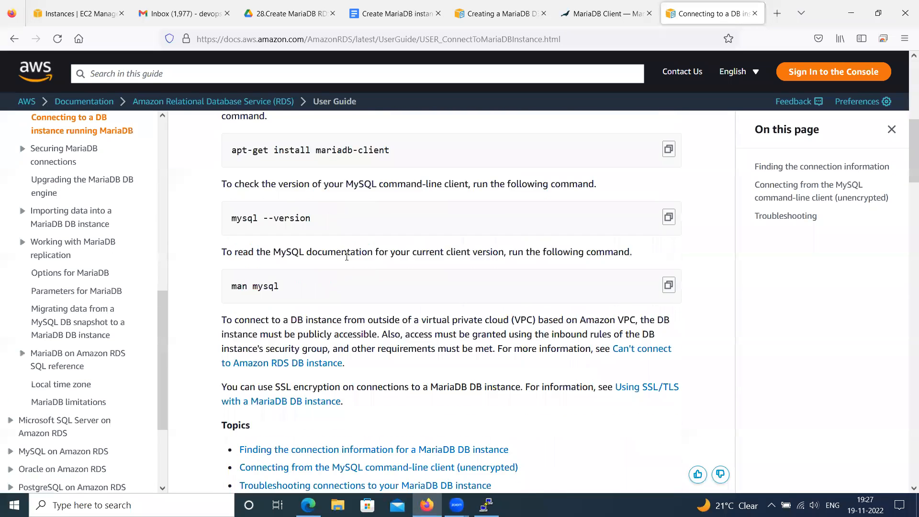
scroll(348, 260, down, 15)
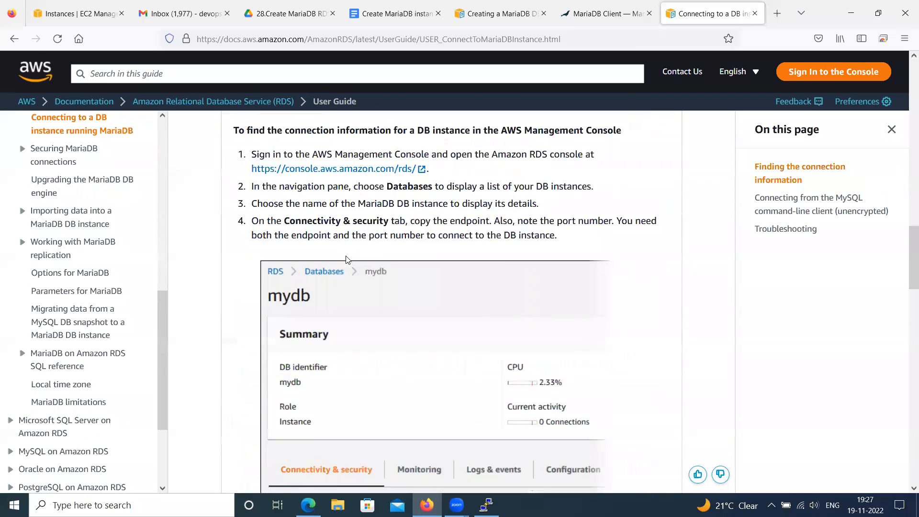
scroll(348, 250, down, 5)
scroll(346, 250, up, 8)
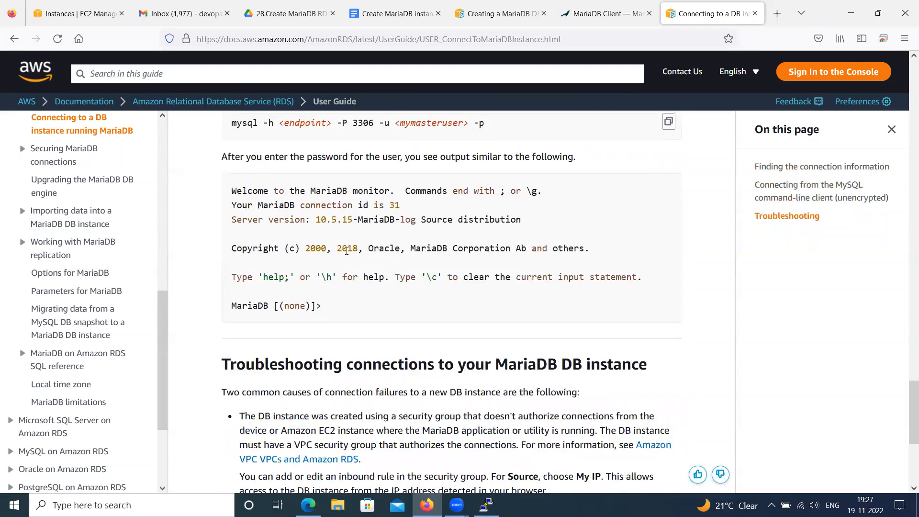
Expand the AWS CLI section of the guide and review the mysql connection command for the unencrypted command-line client
scroll(346, 250, up, 6)
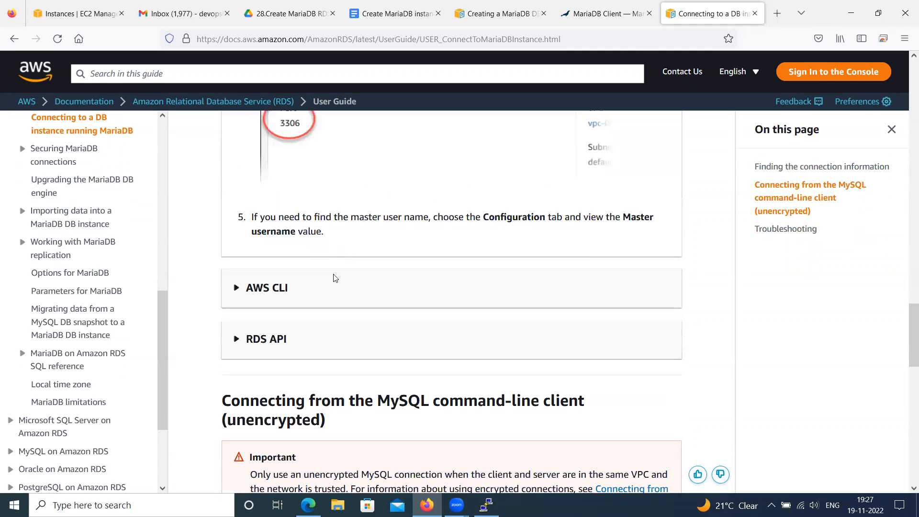
click(243, 289)
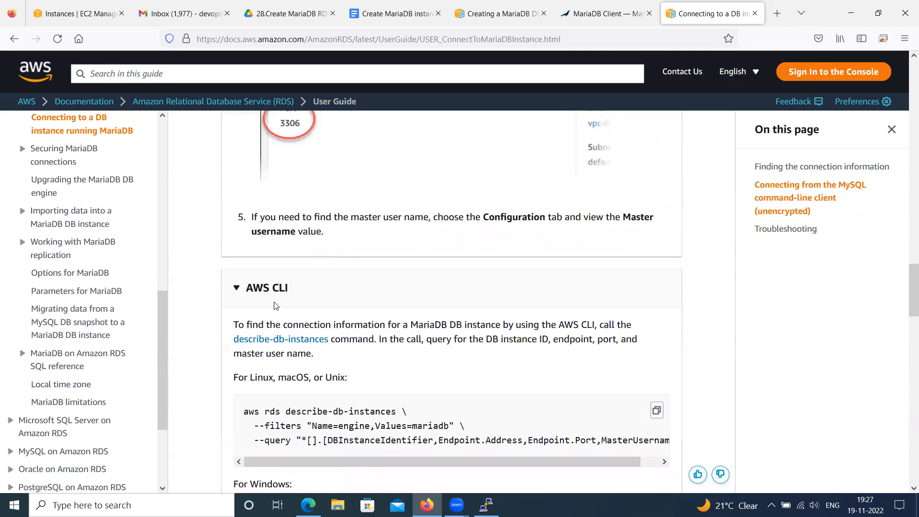
scroll(273, 304, down, 5)
scroll(278, 302, down, 6)
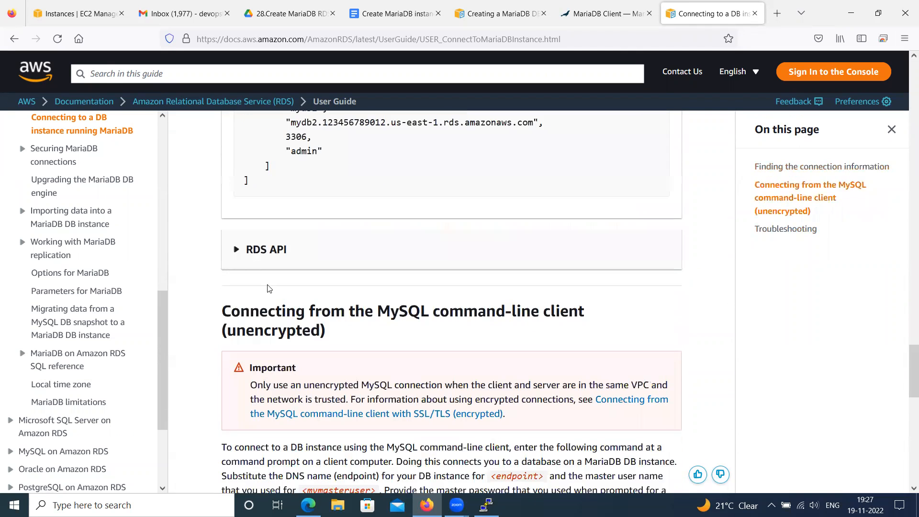
scroll(287, 276, down, 4)
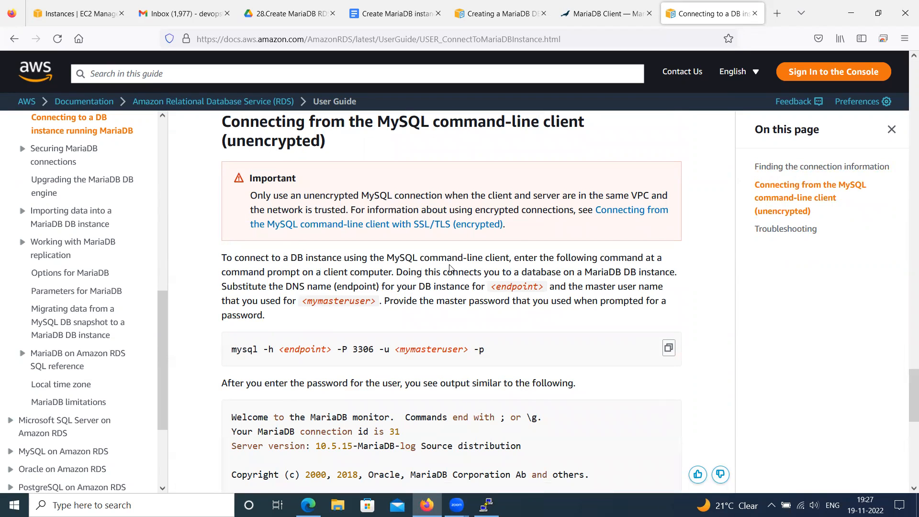
scroll(408, 301, down, 2)
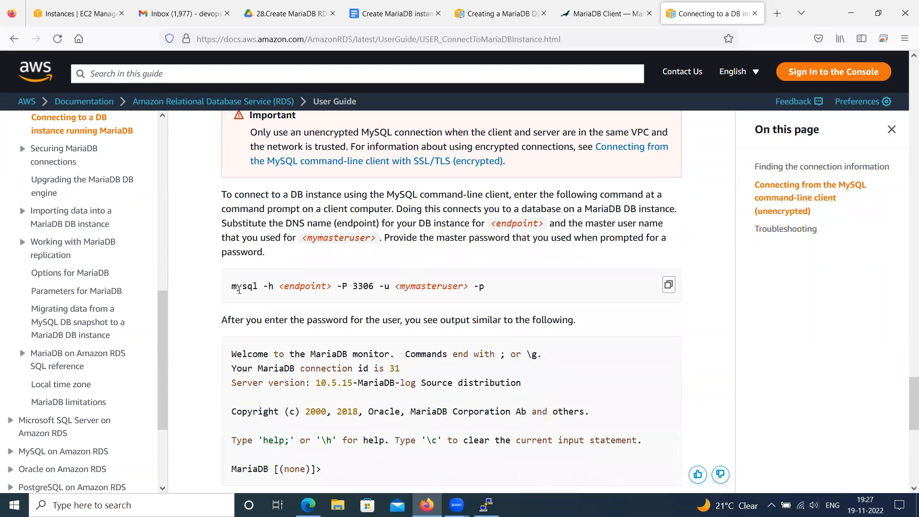
drag(272, 286, 265, 286)
Go from the EC2 console to the RDS service and open the details of the demo database instance
click(98, 13)
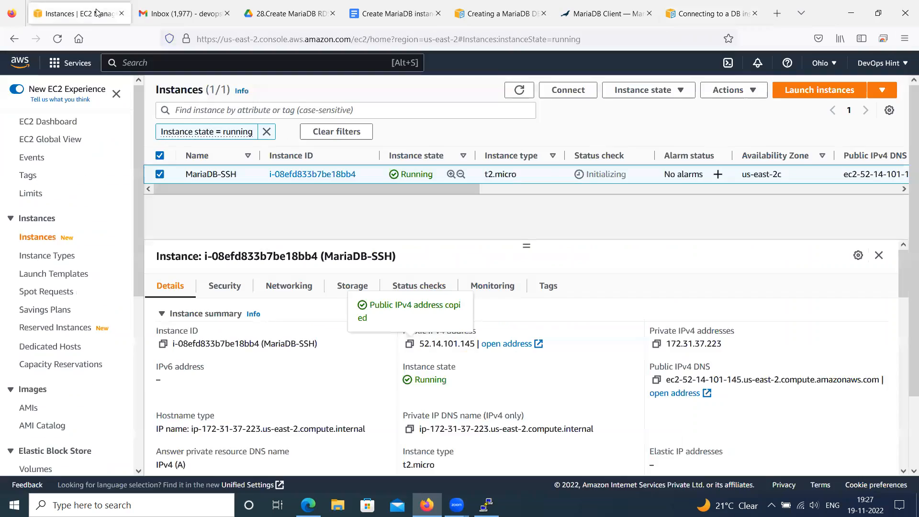
click(62, 63)
click(277, 199)
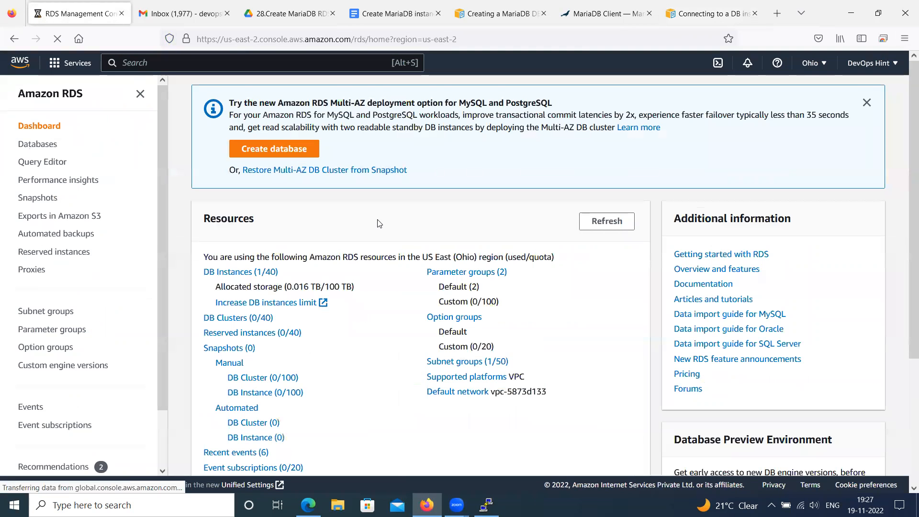
click(249, 272)
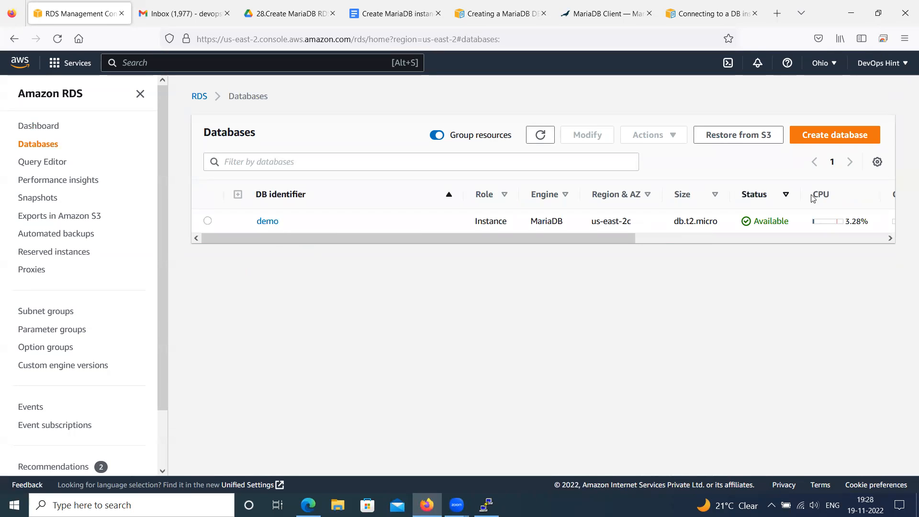
click(268, 221)
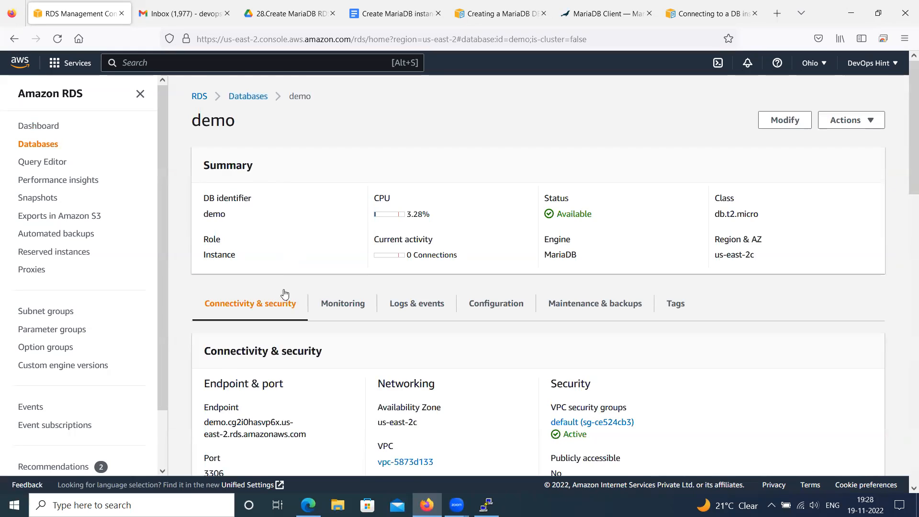
Compare the demo instance's endpoint and port with the endpoint, port and master user placeholders in the AWS guide's mysql command
scroll(283, 294, down, 2)
drag(206, 295, 319, 309)
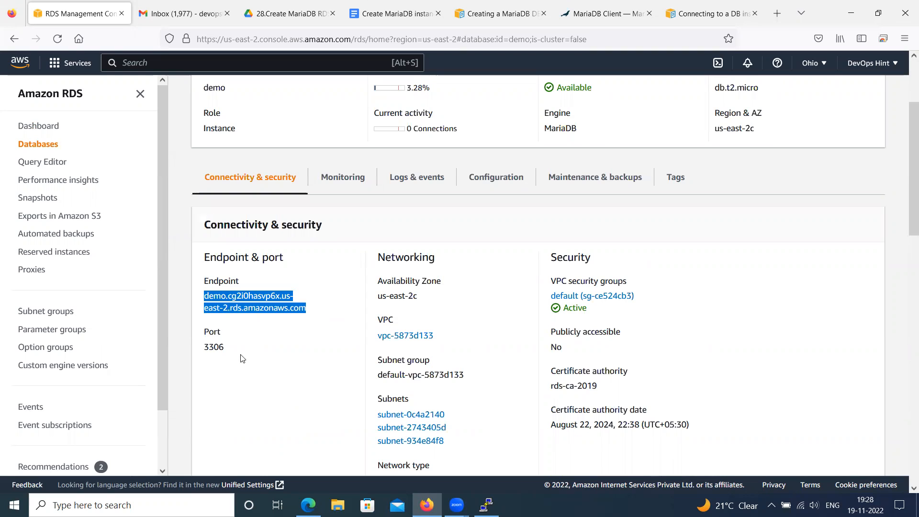
click(227, 351)
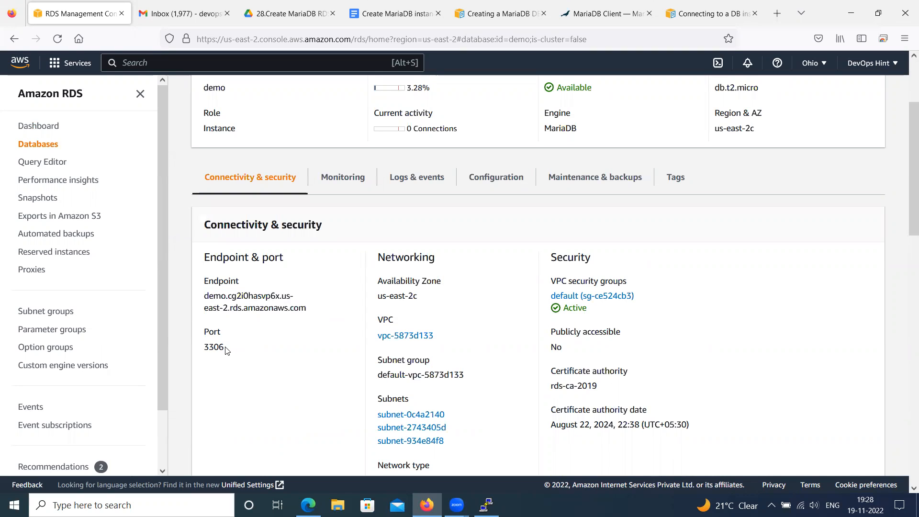
double_click(208, 348)
click(723, 12)
click(239, 286)
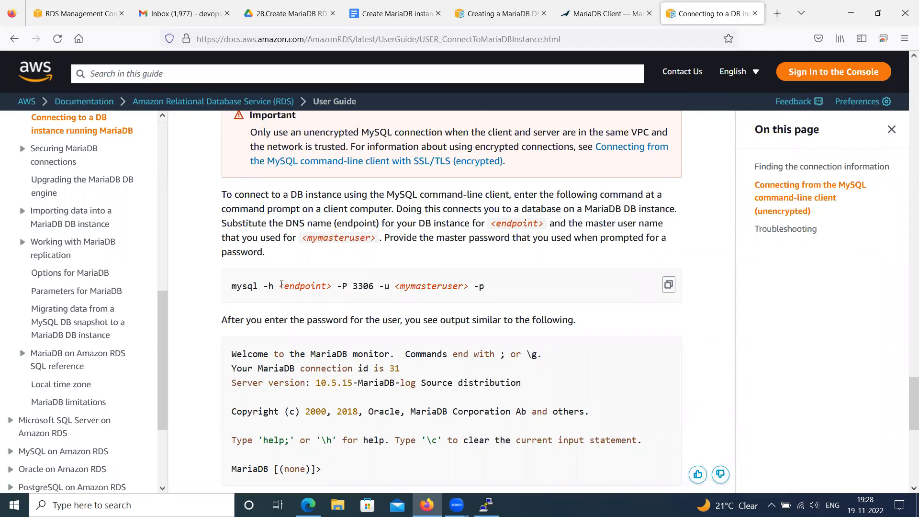
drag(280, 286, 326, 286)
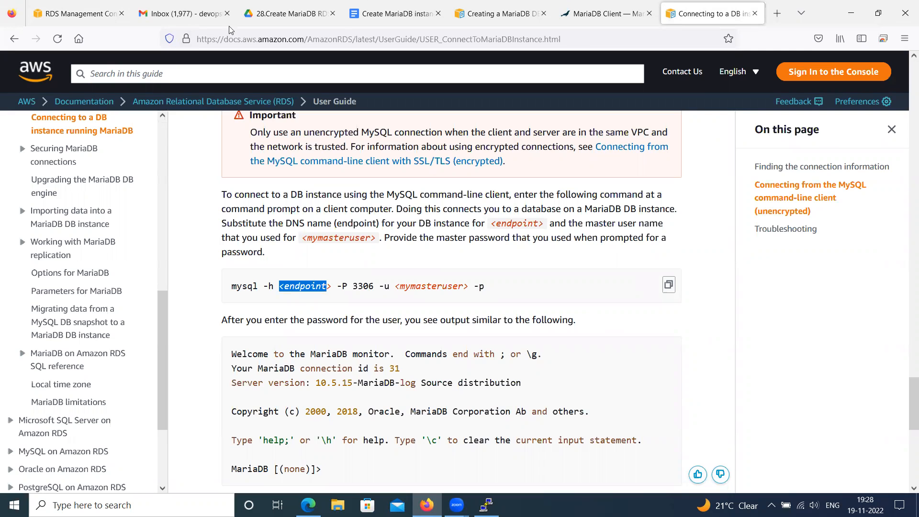
click(79, 13)
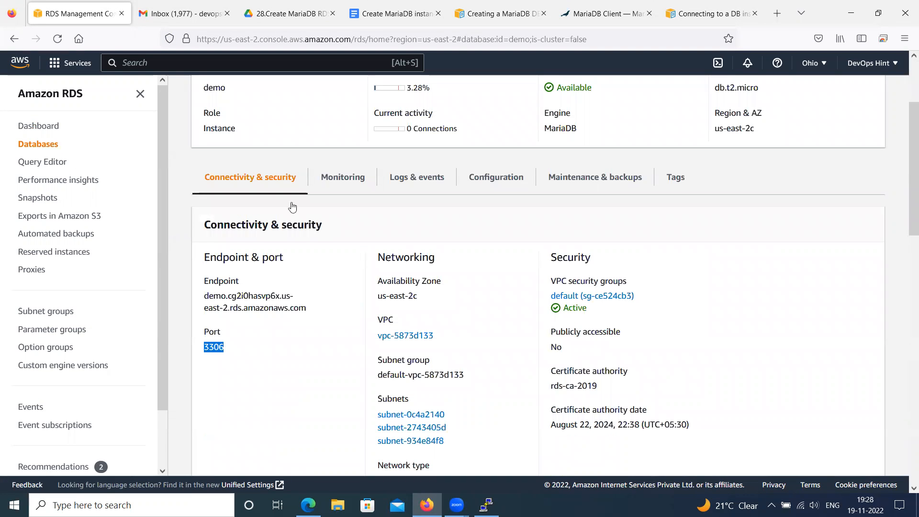
drag(216, 296, 247, 297)
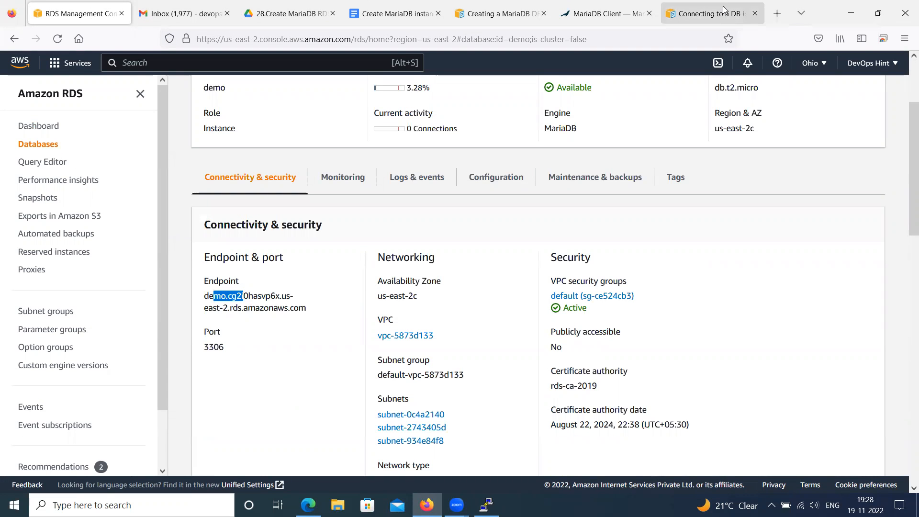
click(708, 14)
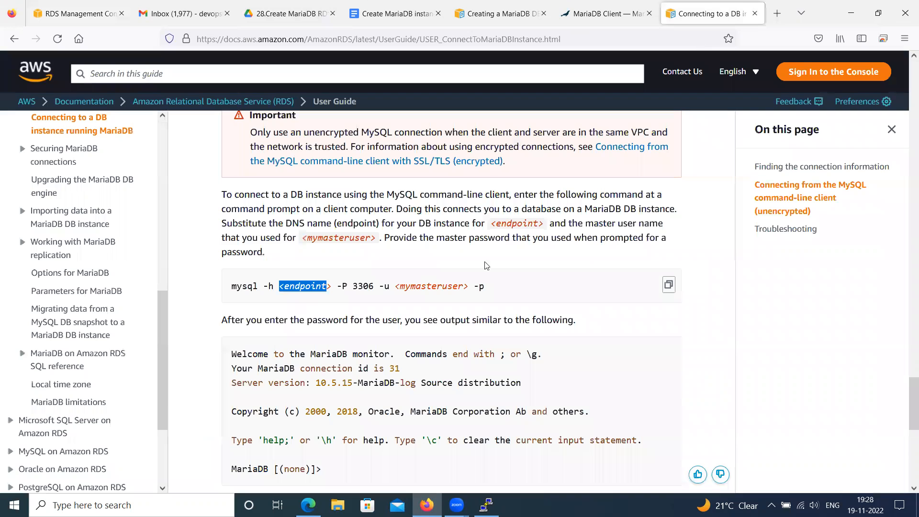
click(344, 286)
drag(374, 287, 467, 286)
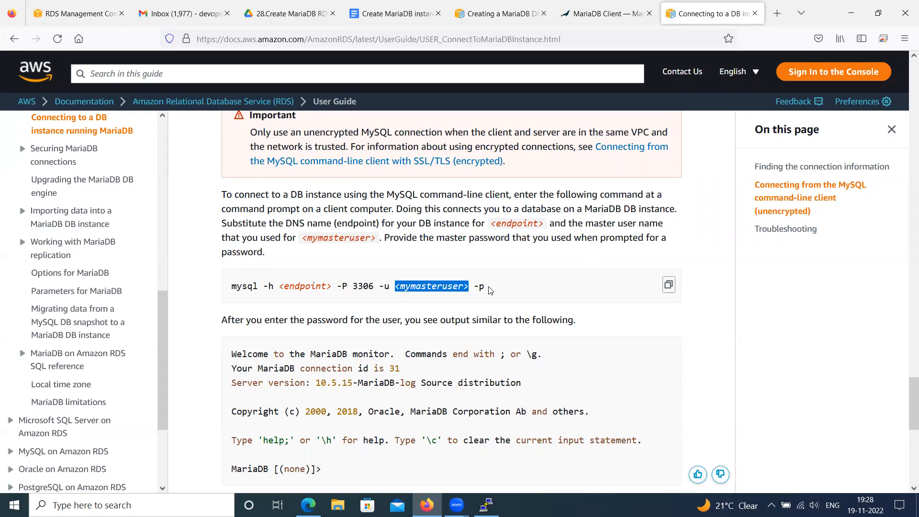
In the Google Docs notes, replace the example endpoint in the mysql -h command with the demo instance's endpoint copied from the RDS console
click(387, 13)
scroll(337, 367, down, 3)
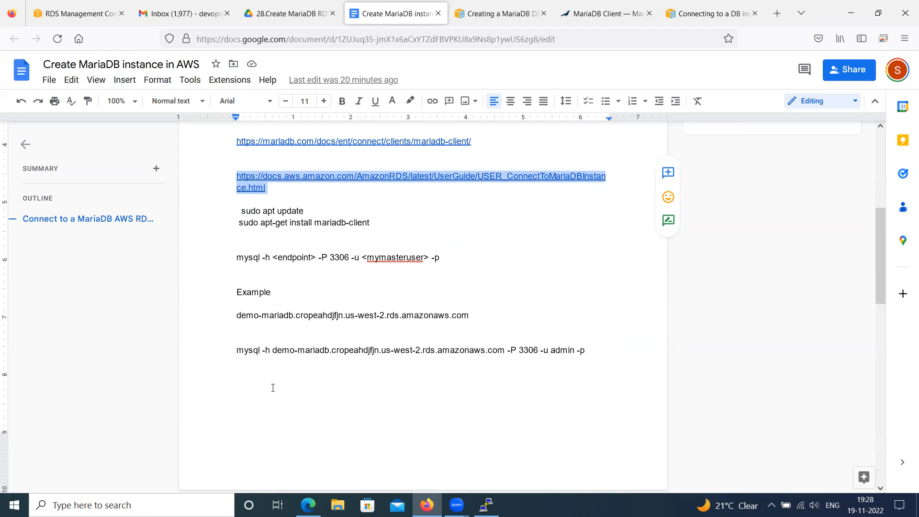
drag(272, 351, 504, 351)
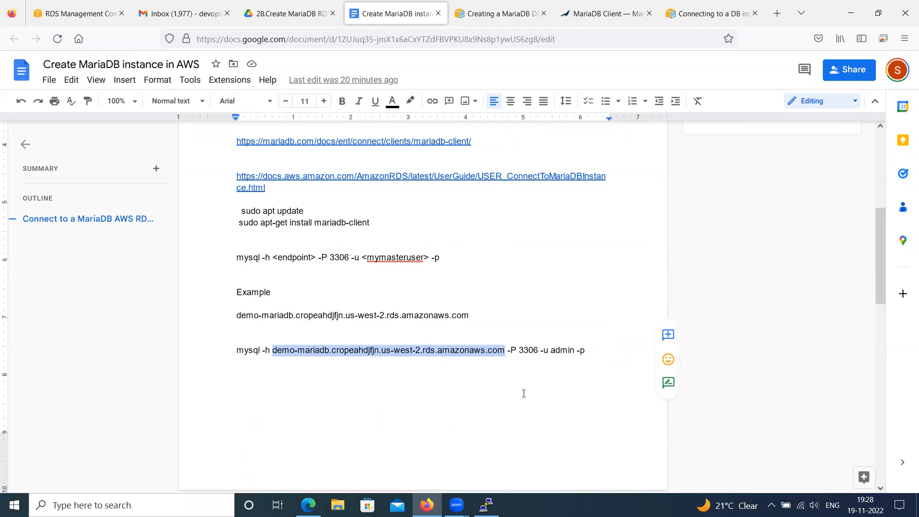
key(BackSpace)
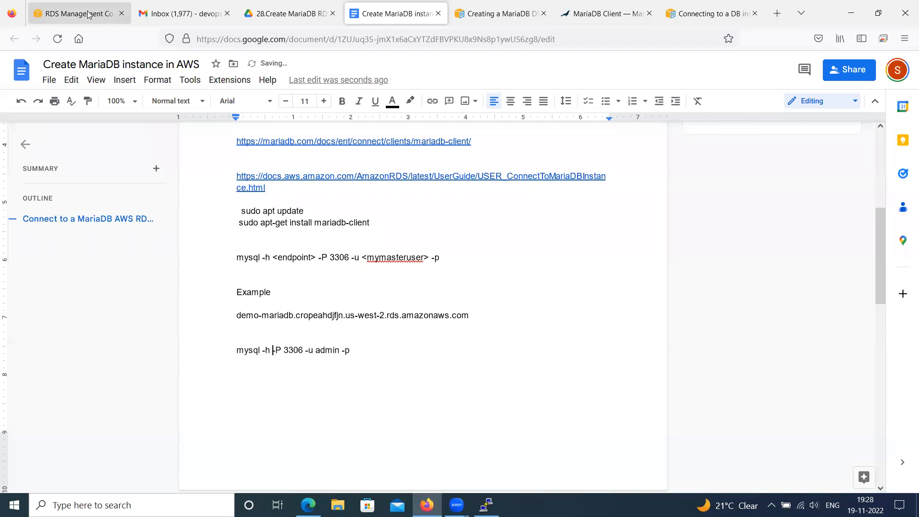
click(91, 16)
click(214, 292)
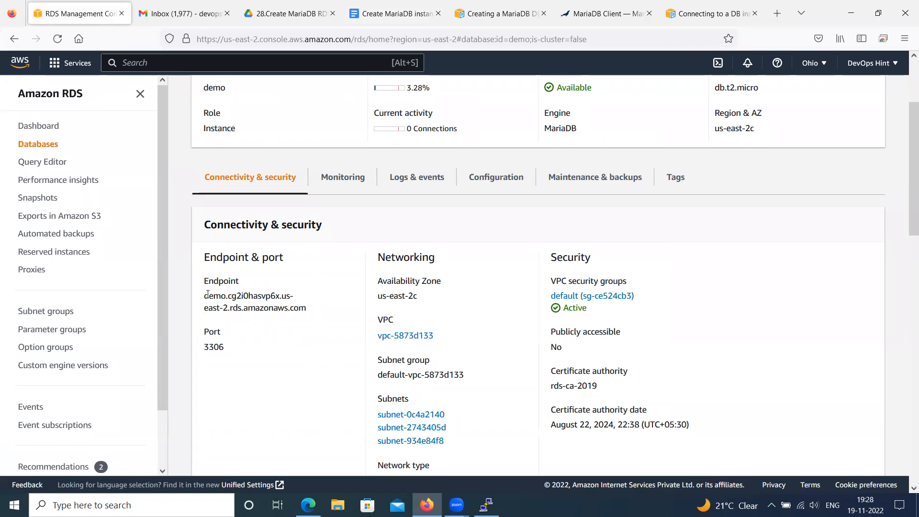
drag(204, 295, 304, 304)
right_click(280, 300)
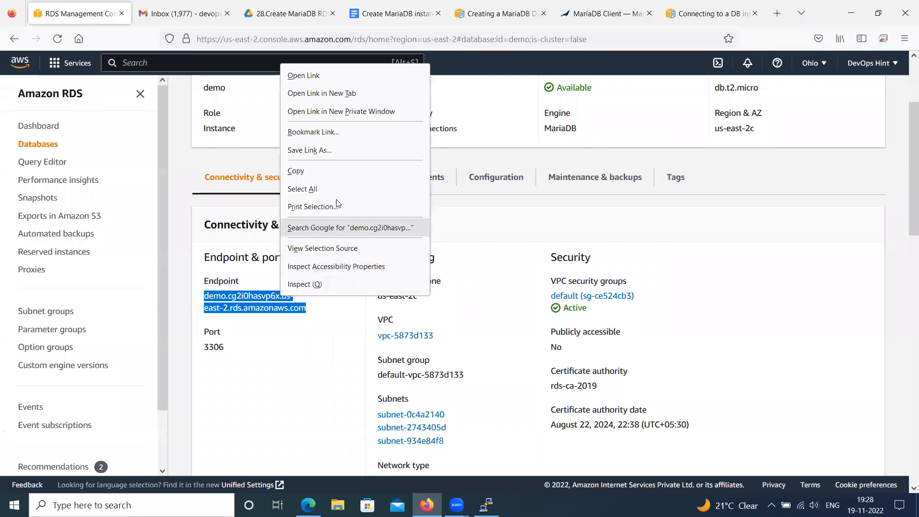
click(325, 176)
click(405, 17)
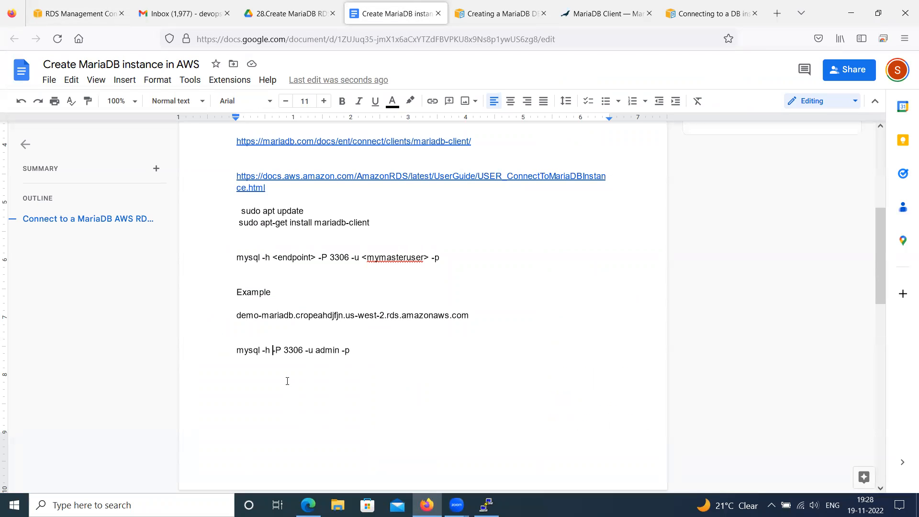
key(ctrl+v)
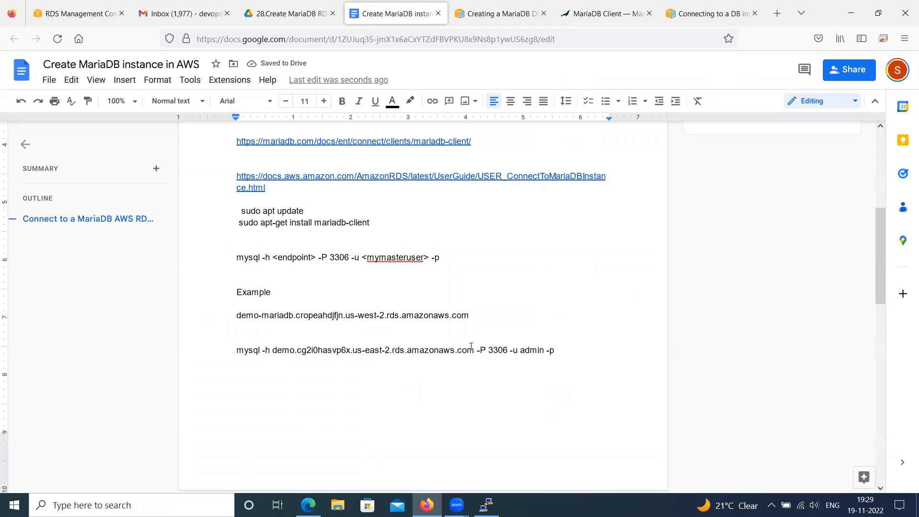
Copy the completed mysql command from the notes, run it in the PuTTY session, and enter the database master password
drag(544, 351, 236, 351)
right_click(251, 351)
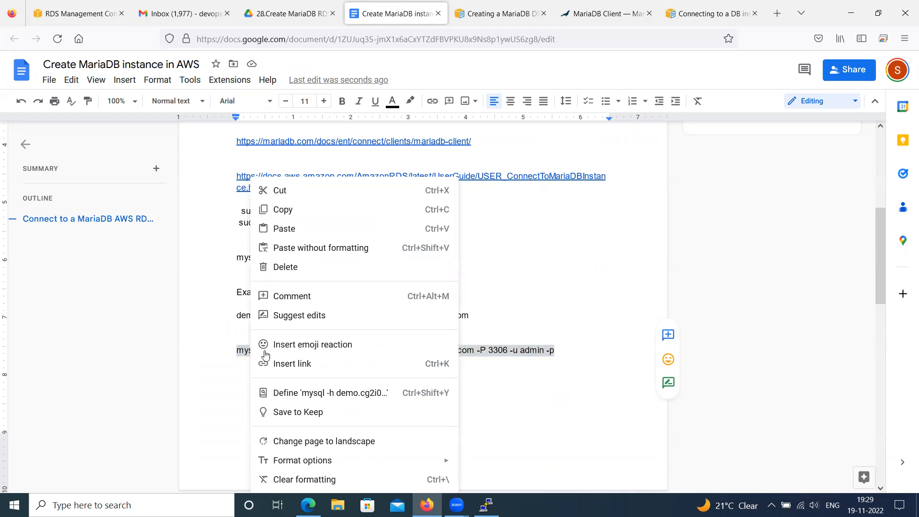
click(301, 214)
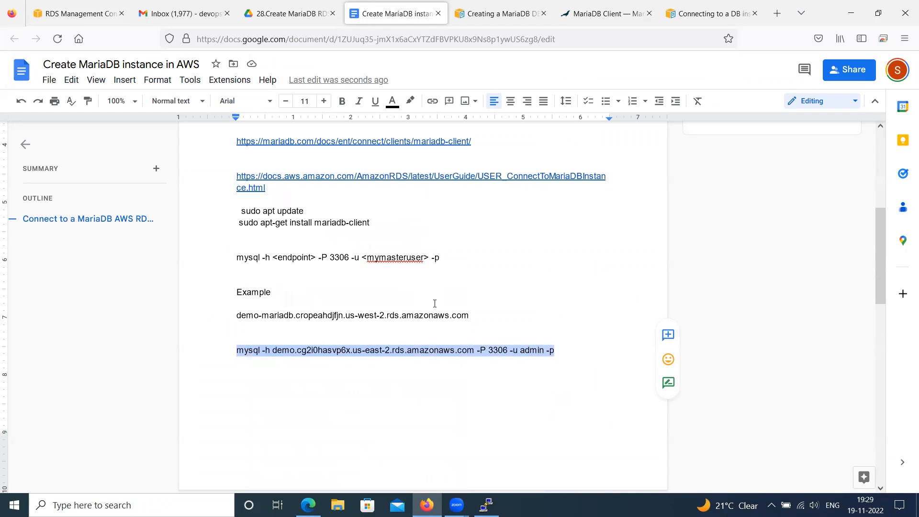
click(487, 505)
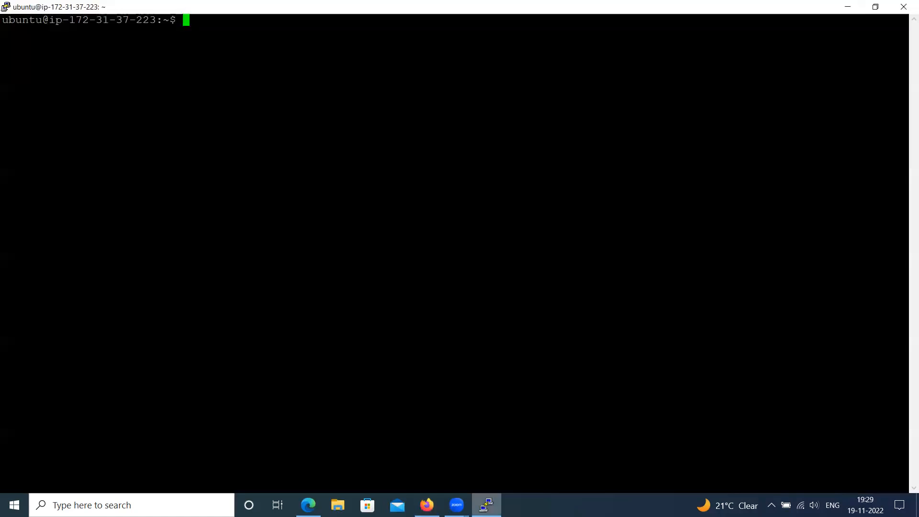
right_click(338, 174)
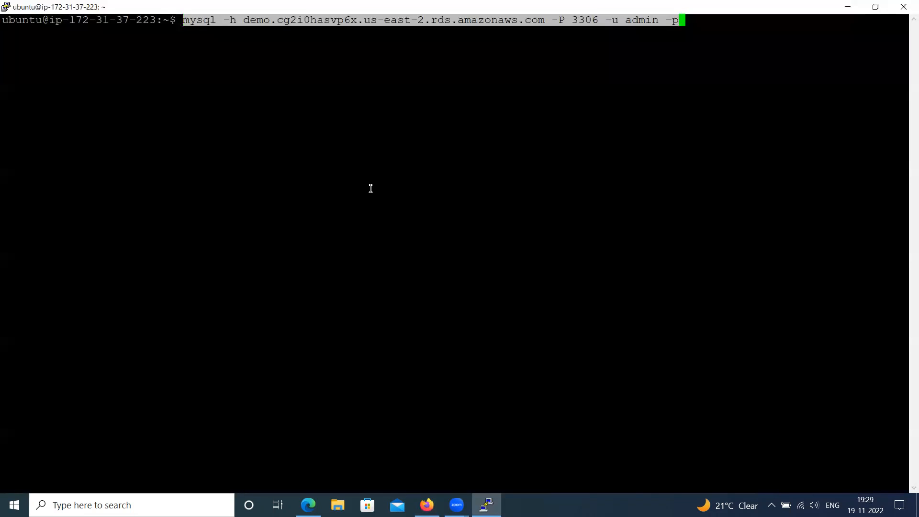
key(Return)
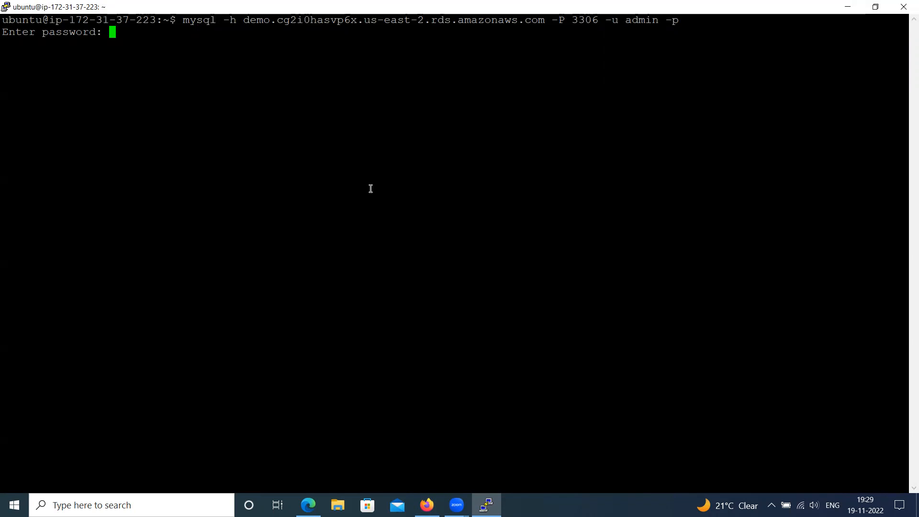
key(Return)
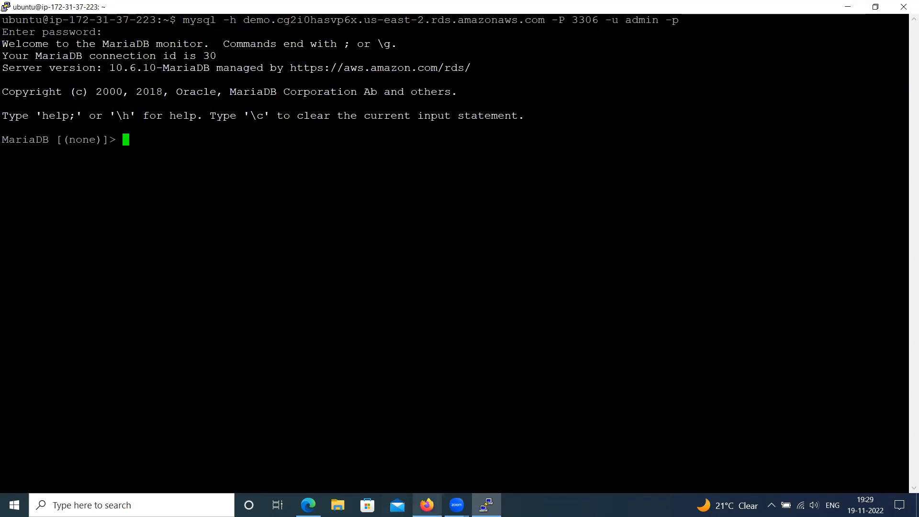
Check the demo instance's endpoint in the RDS console, and return to the MariaDB prompt in PuTTY
click(427, 505)
click(77, 14)
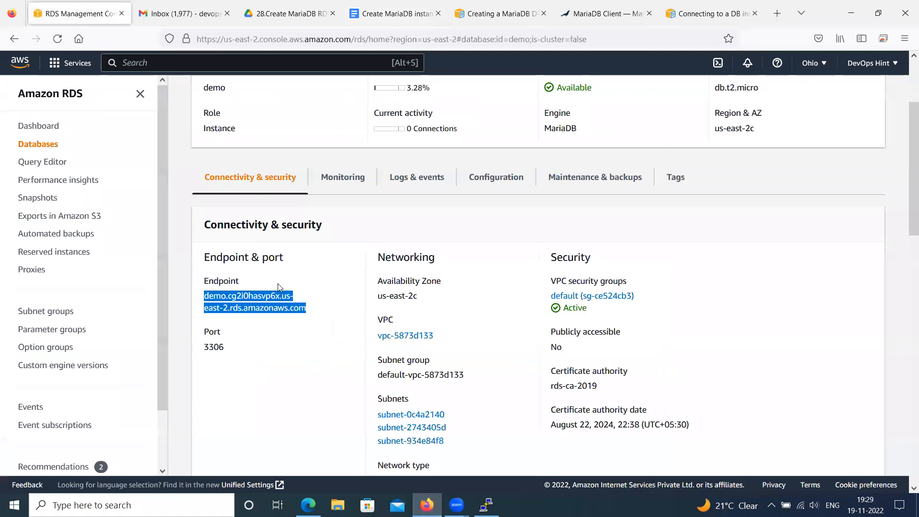
key(alt+Tab)
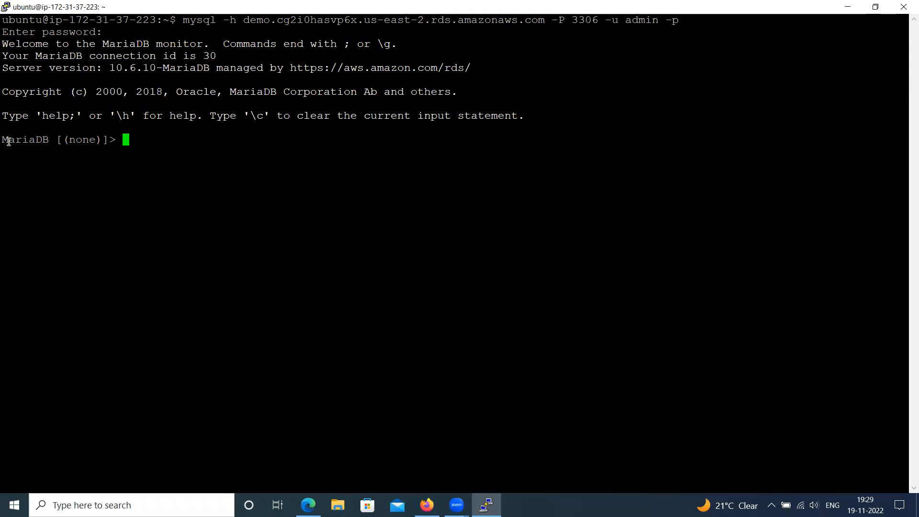
drag(7, 139, 149, 150)
click(149, 140)
Run show databases; at the MariaDB prompt, recalling and correcting the misspelled command
text(show databses;)
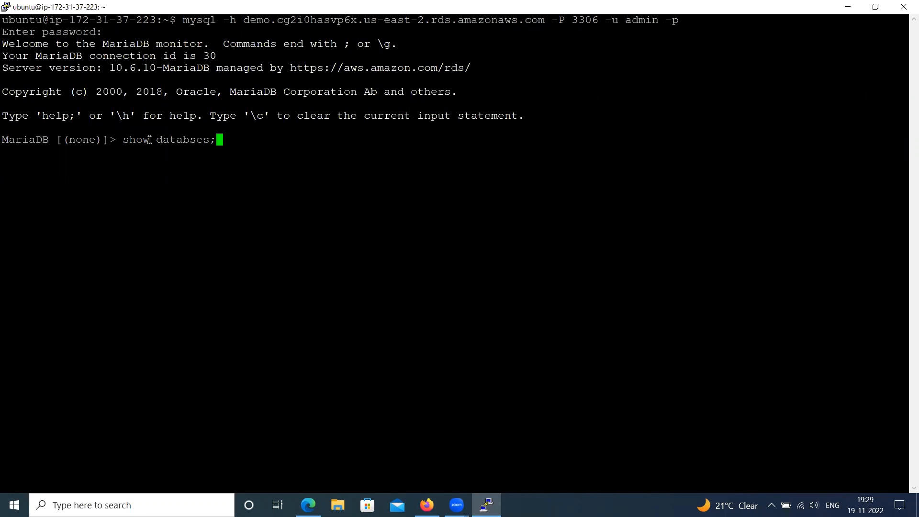
key(Return)
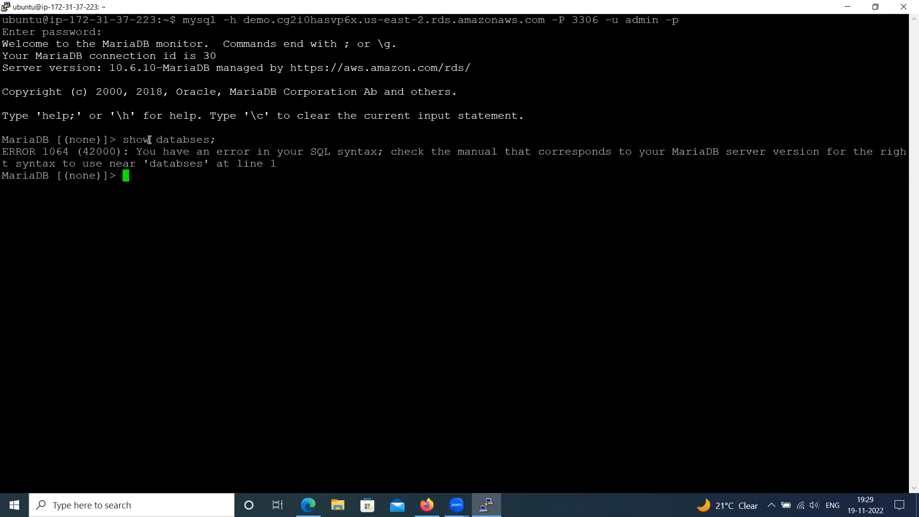
key(Up)
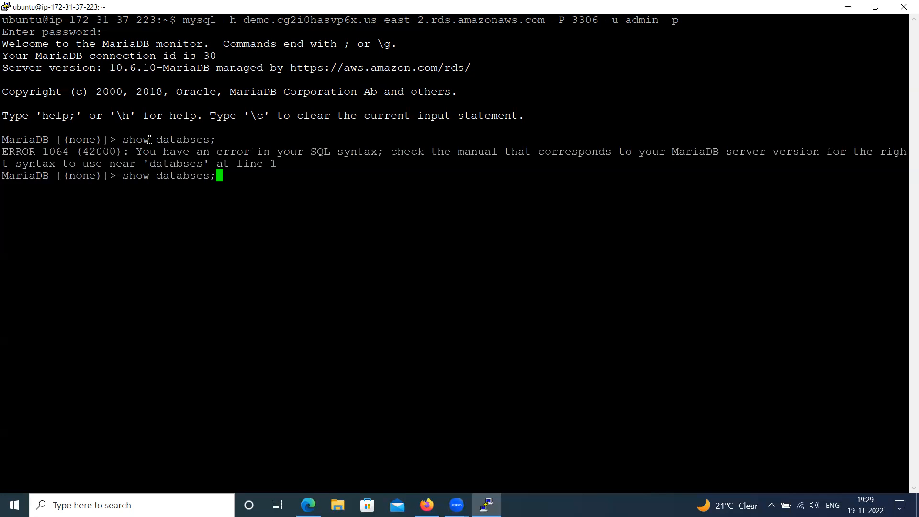
key(Left)
key(Left)
key(Left)
key(Left)
text(a)
key(Return)
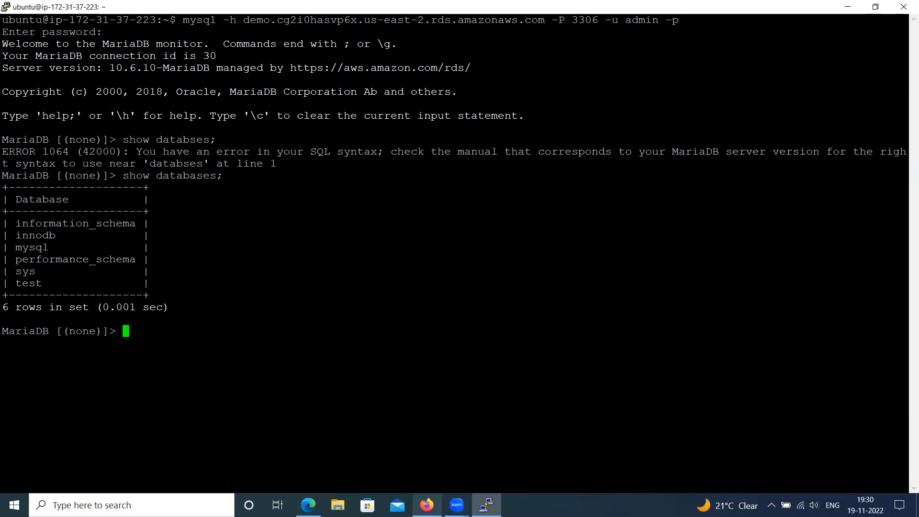
Switch back to Firefox and review the Google Docs notes from the beginning
click(427, 505)
click(391, 18)
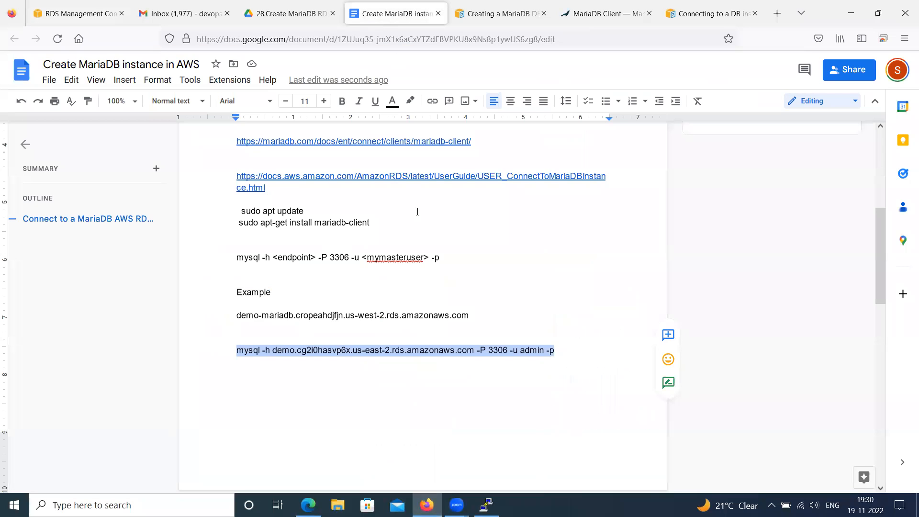
scroll(427, 253, up, 5)
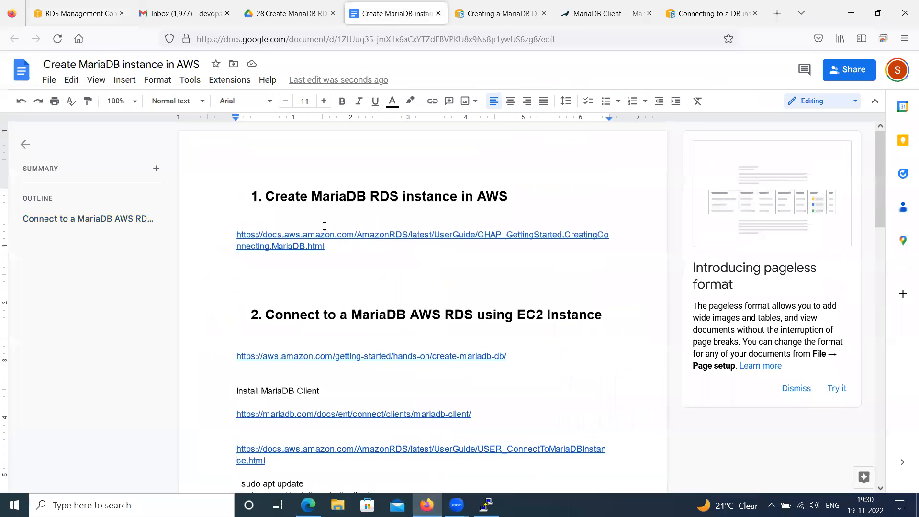